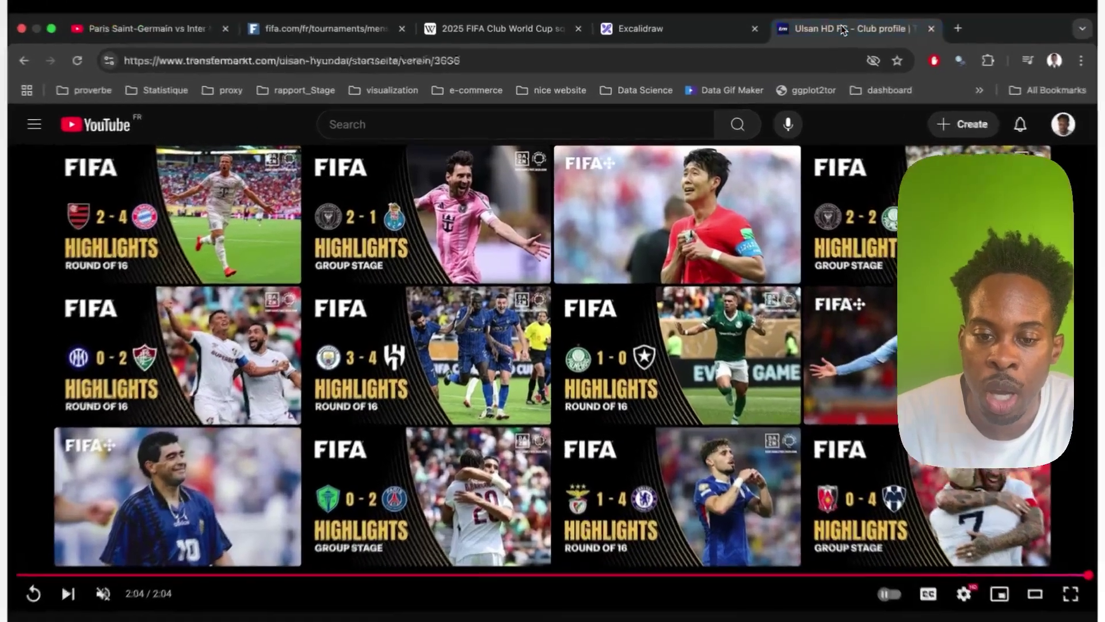
# Step: Switch to the Transfermarkt club profile of Ulsan HD FC and look over its squad list with player nationalities
pyautogui.click(819, 38)
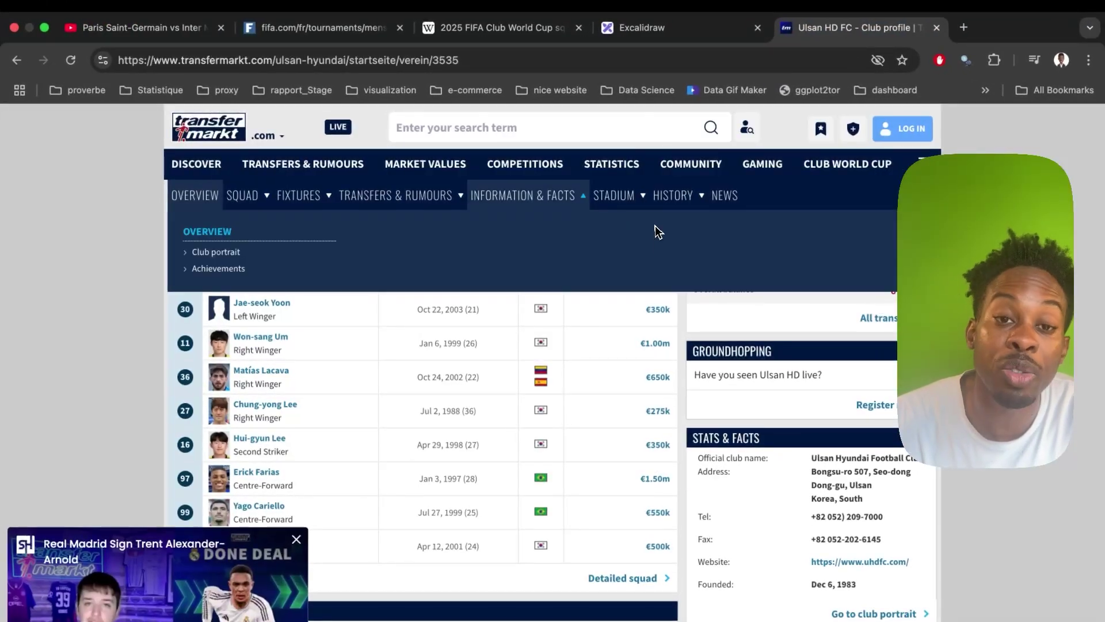
pyautogui.scroll(10, 690, 357)
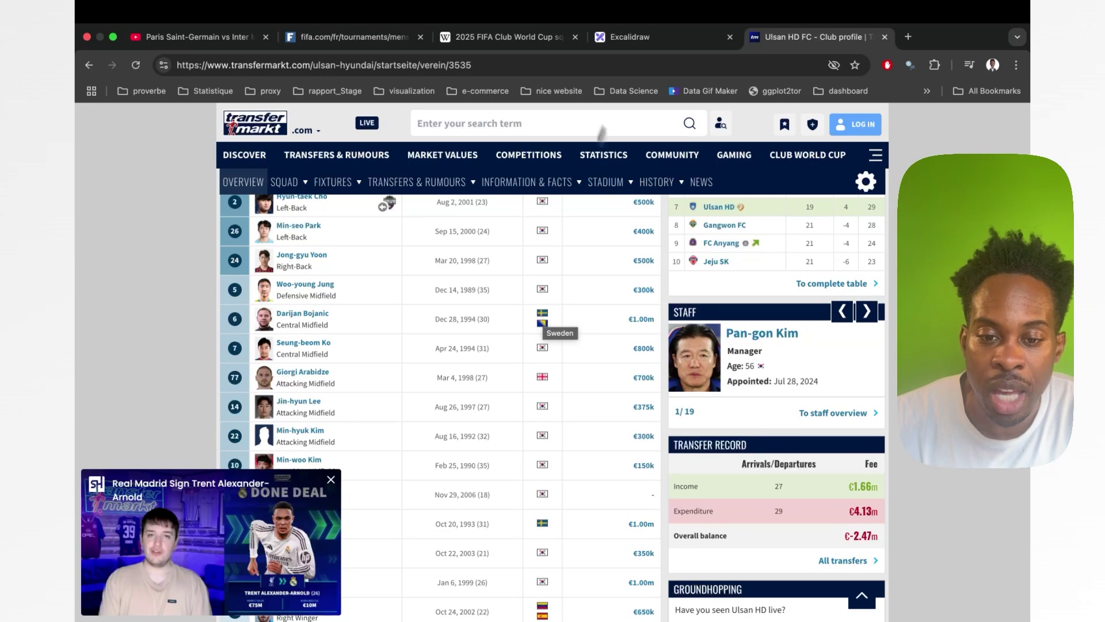
# Step: In the Excalidraw diagram, draw one ellipse around the COUNT values and another around the country codes of the contingency table
pyautogui.click(630, 36)
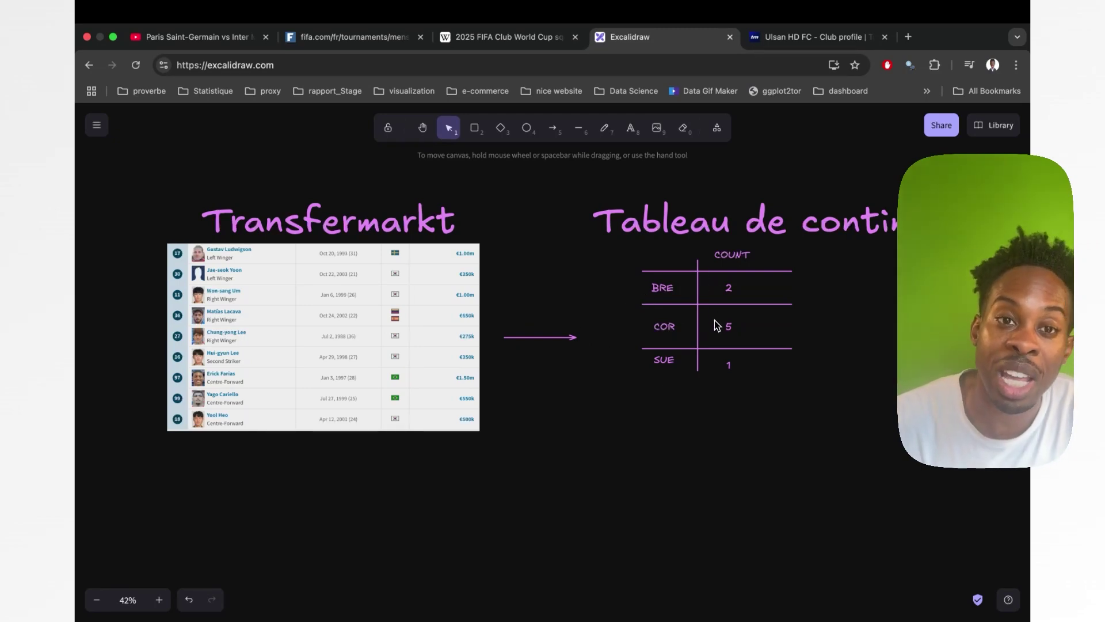
pyautogui.scroll(1, 563, 157)
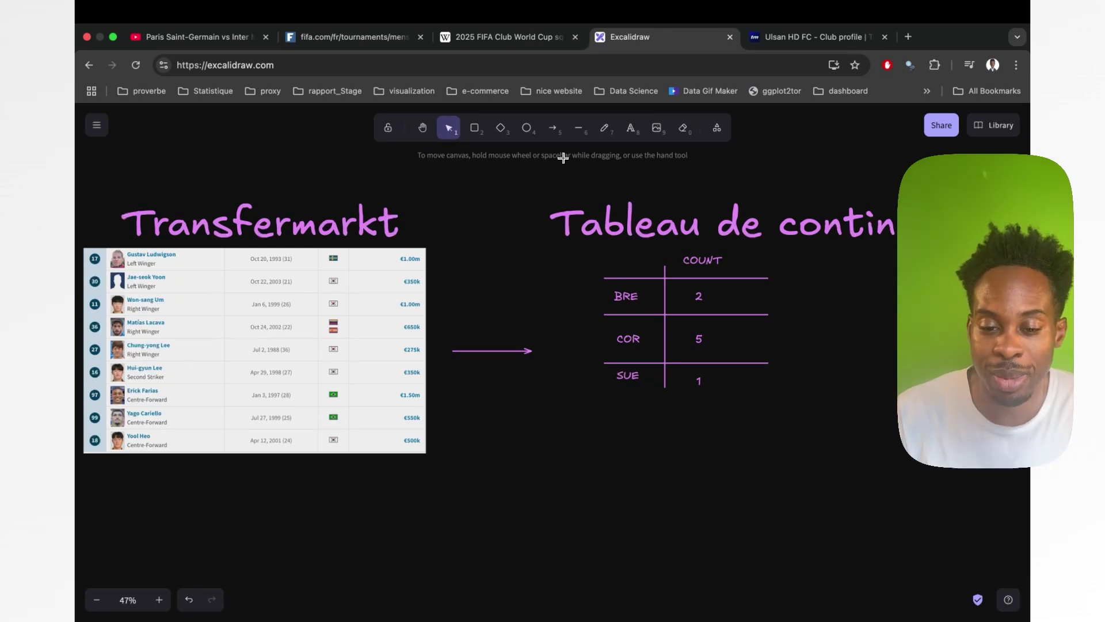
pyautogui.click(526, 127)
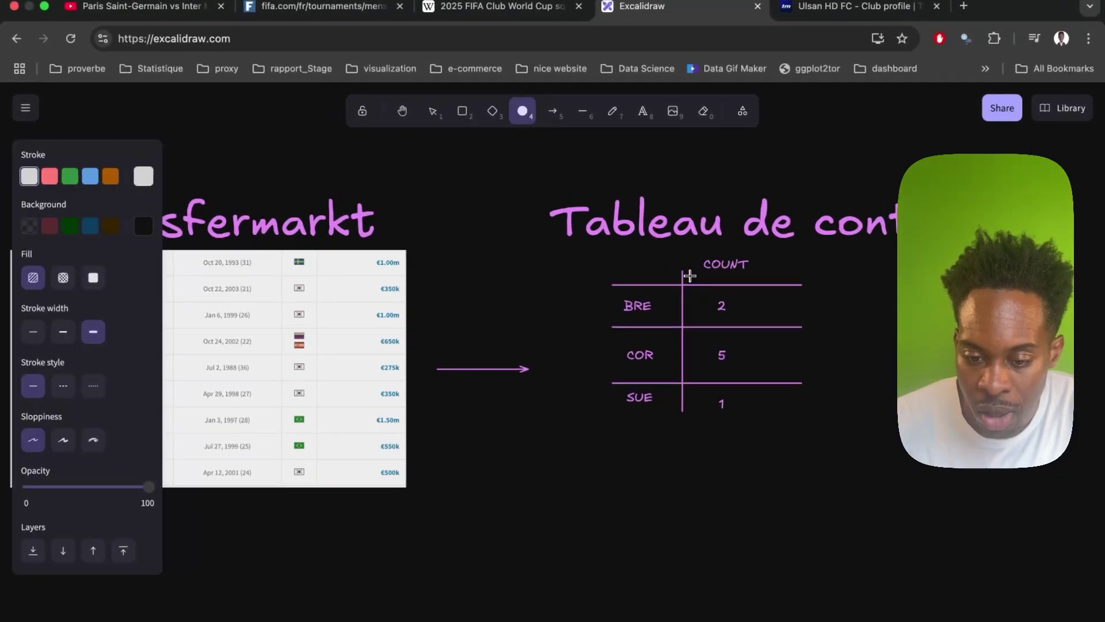
pyautogui.moveTo(690, 276); pyautogui.dragTo(768, 424)
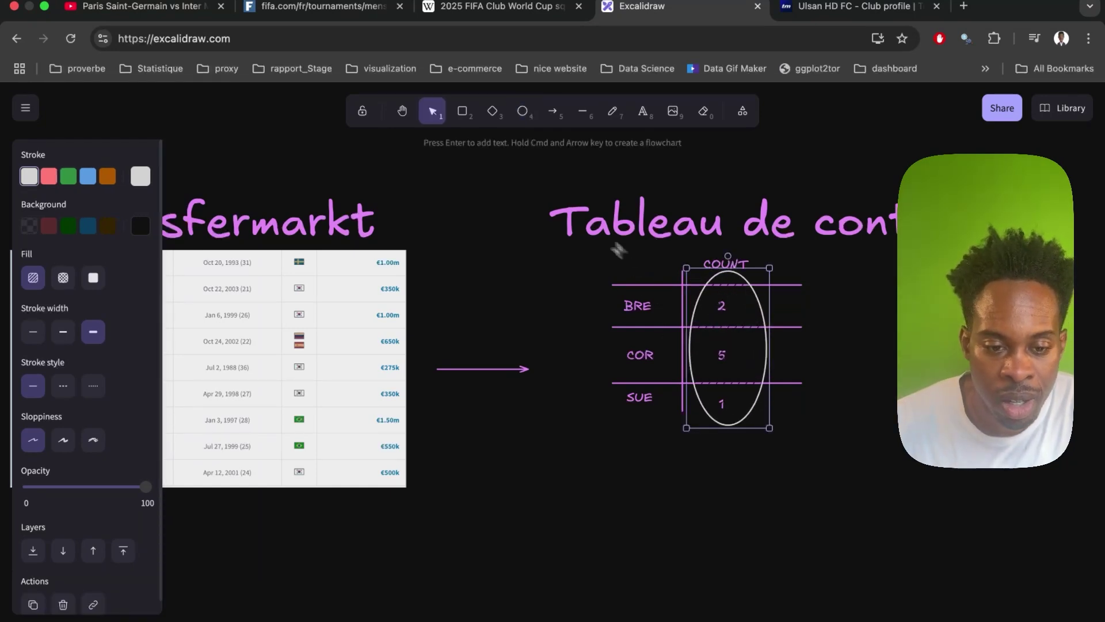
pyautogui.click(522, 111)
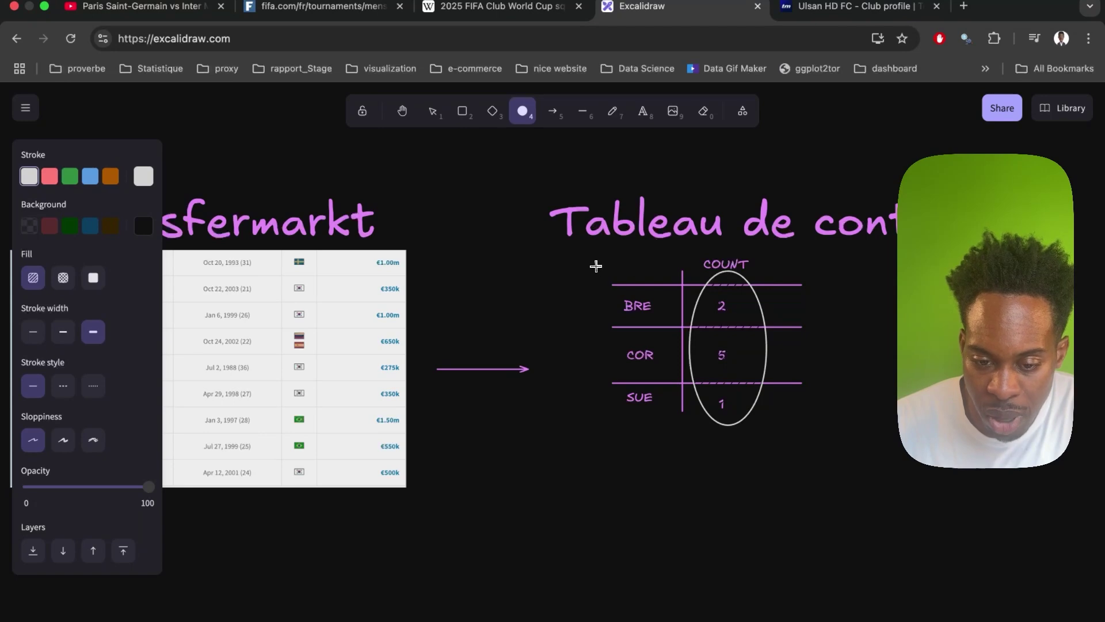
pyautogui.moveTo(595, 266); pyautogui.dragTo(678, 448)
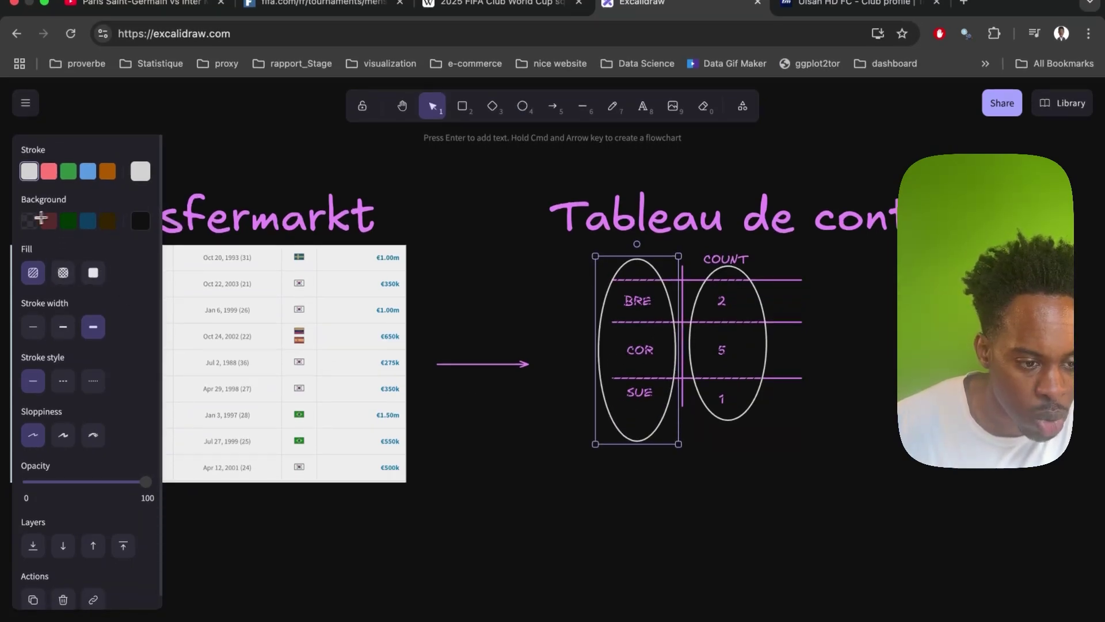
# Step: Give the ellipse around the country codes a transparent background and a green stroke
pyautogui.click(30, 222)
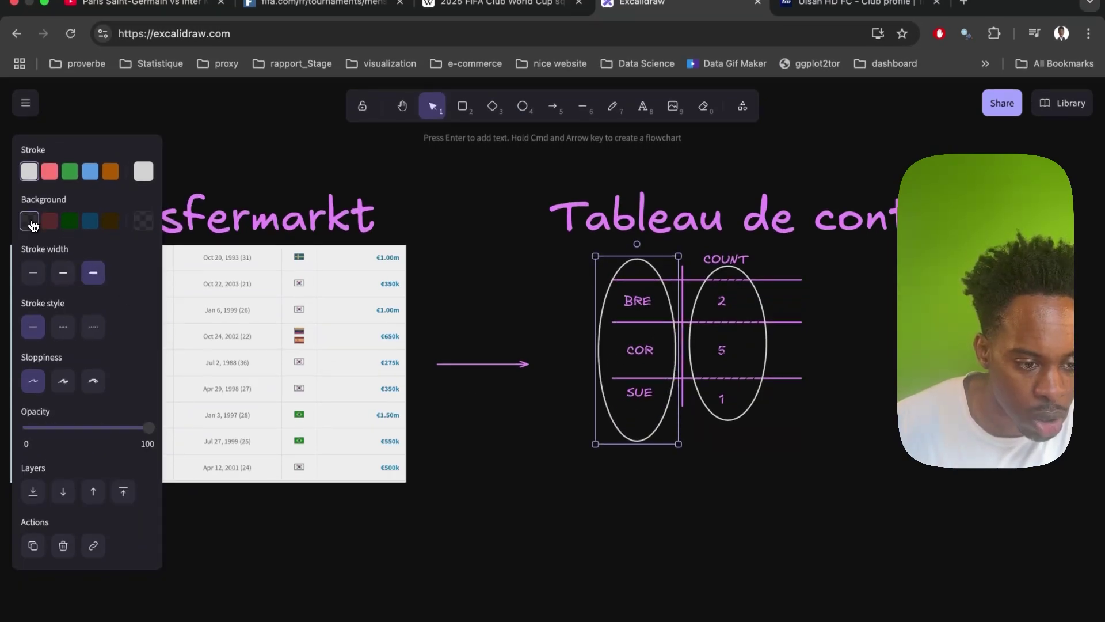
pyautogui.click(69, 171)
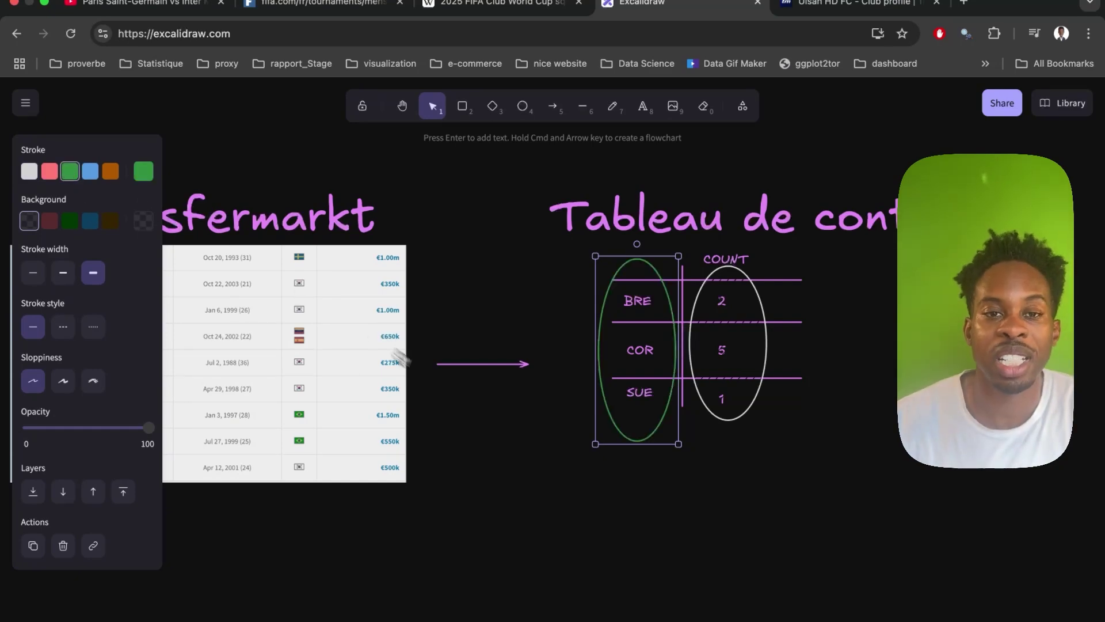
pyautogui.scroll(5, 609, 407)
pyautogui.scroll(2, 616, 407)
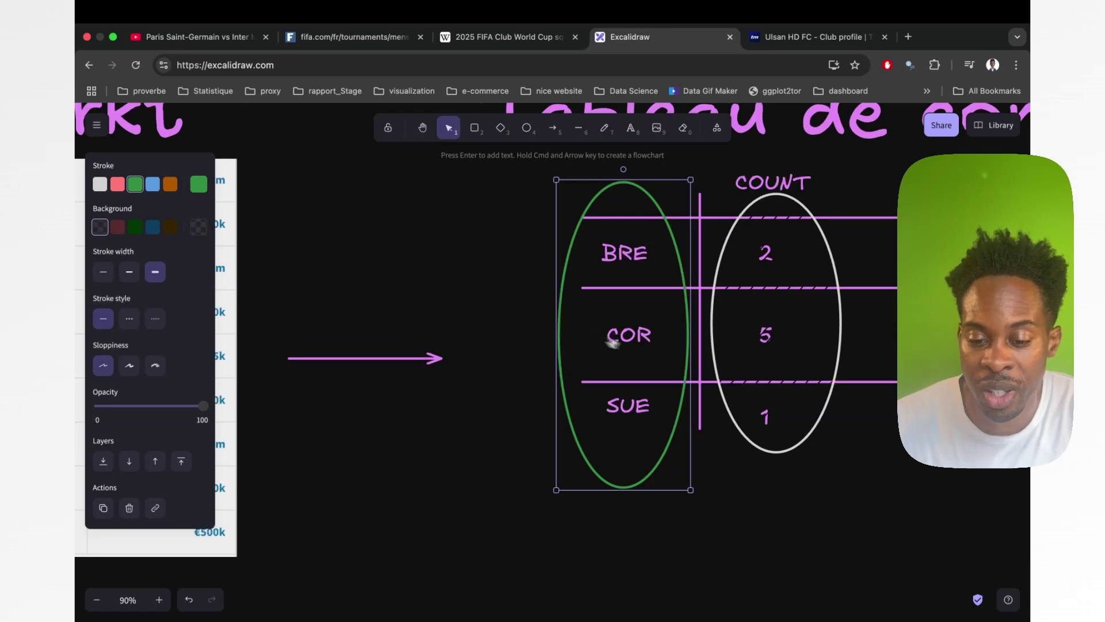
pyautogui.click(732, 407)
pyautogui.hscroll(3, 612, 387)
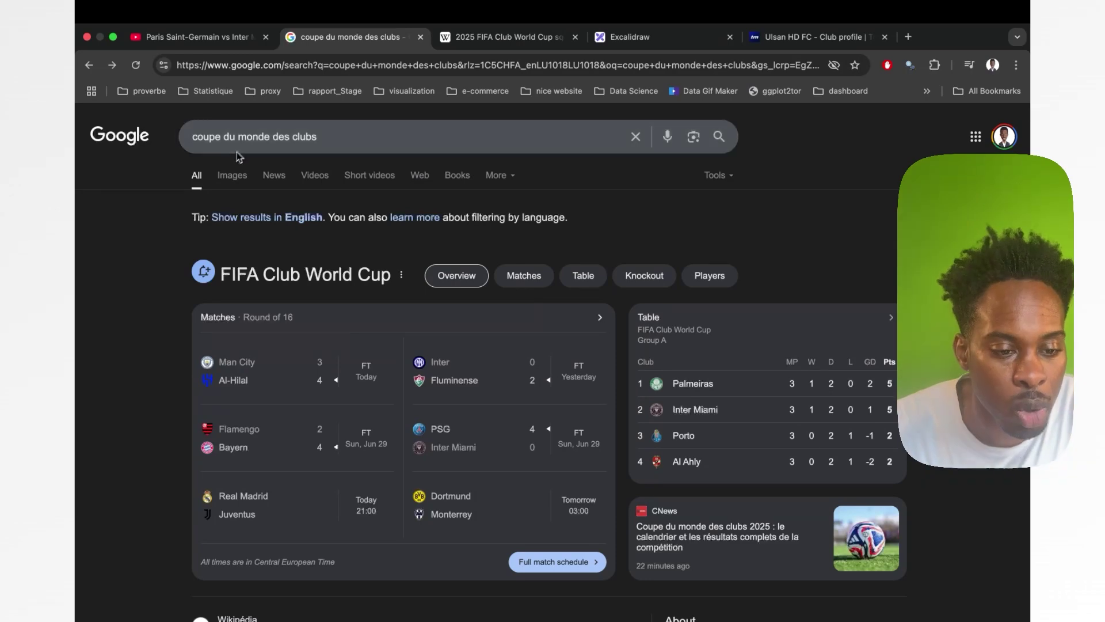
# Step: Open FIFA's "Coupe du Monde des Clubs de la FIFA 2025" page from the "coupe du monde des clubs" search results
pyautogui.scroll(-5, 288, 173)
pyautogui.scroll(-3, 293, 173)
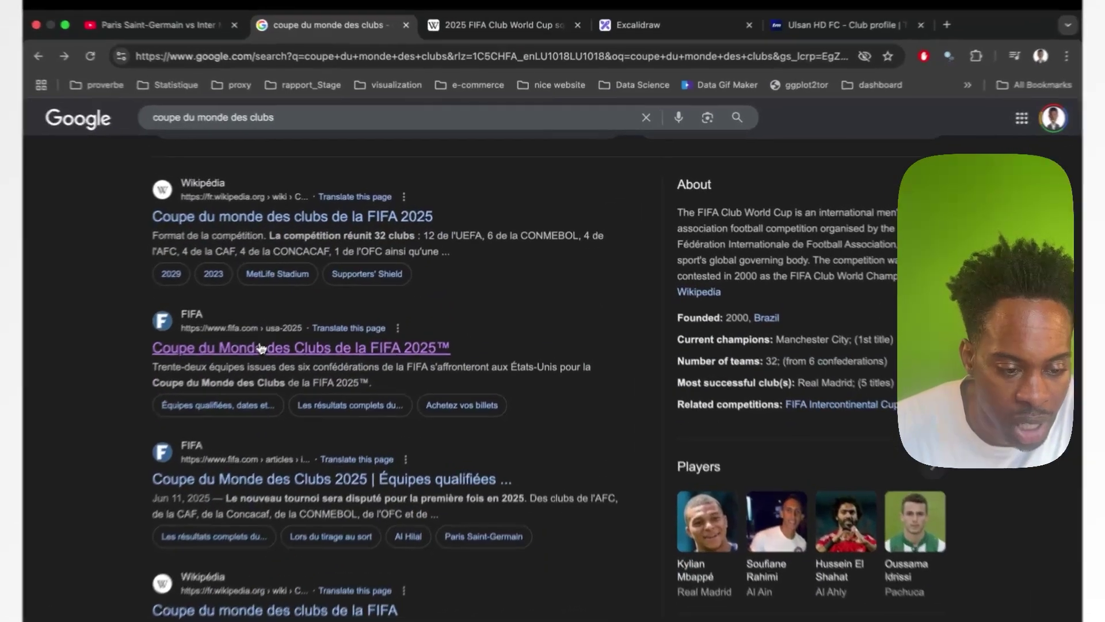
pyautogui.click(293, 324)
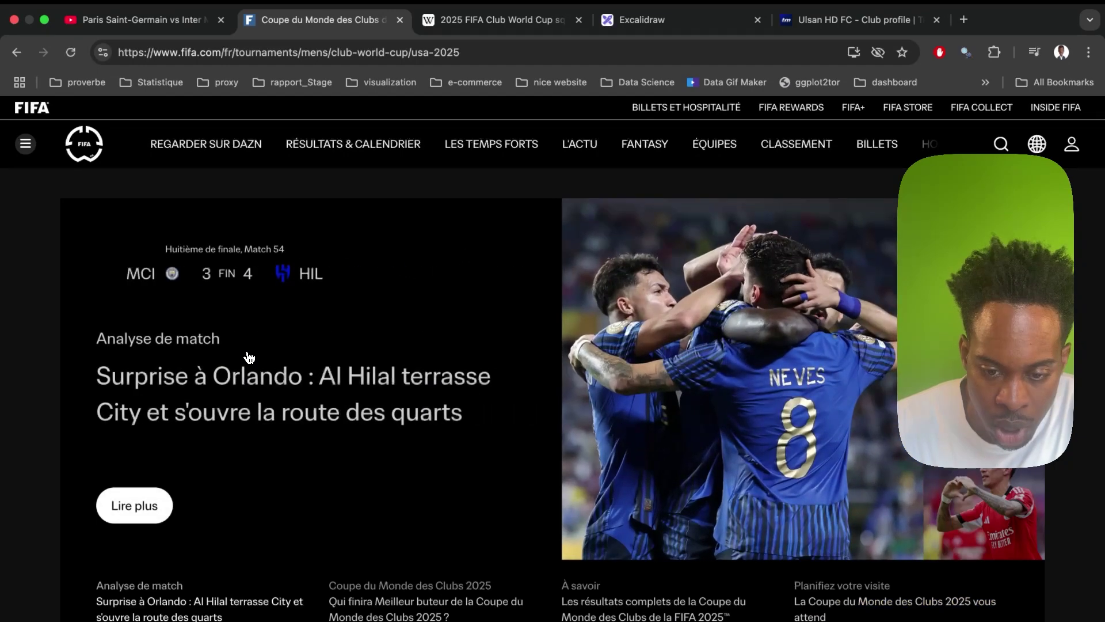
# Step: Go to the tournament's teams overview and open the squad page (Équipe) of Borussia Dortmund
pyautogui.click(700, 151)
pyautogui.scroll(-5, 700, 151)
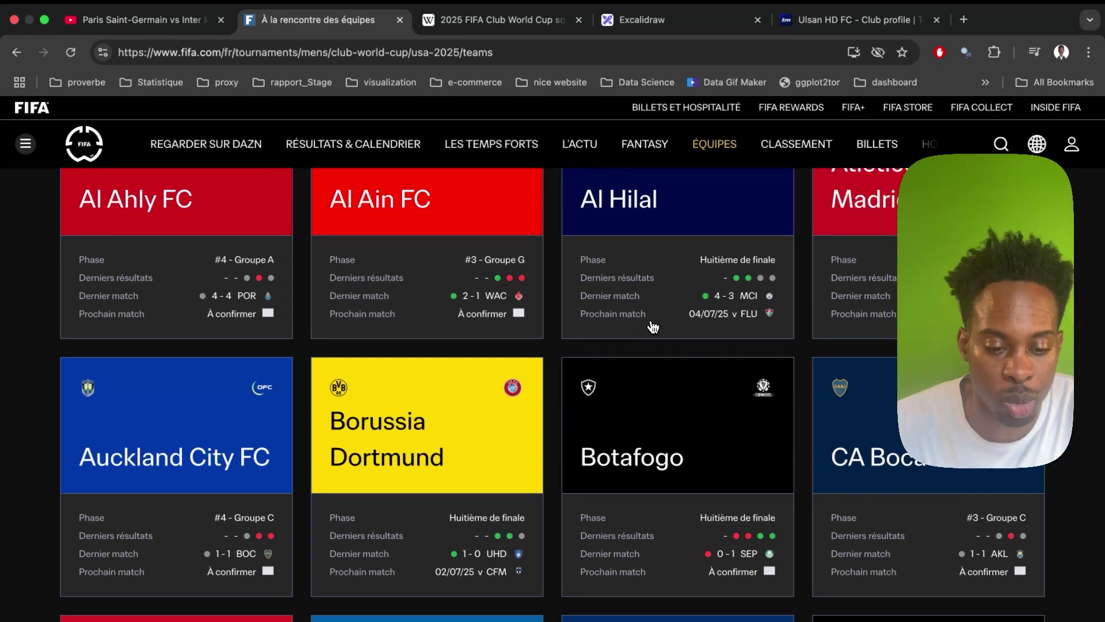
pyautogui.scroll(-2, 652, 328)
pyautogui.click(521, 388)
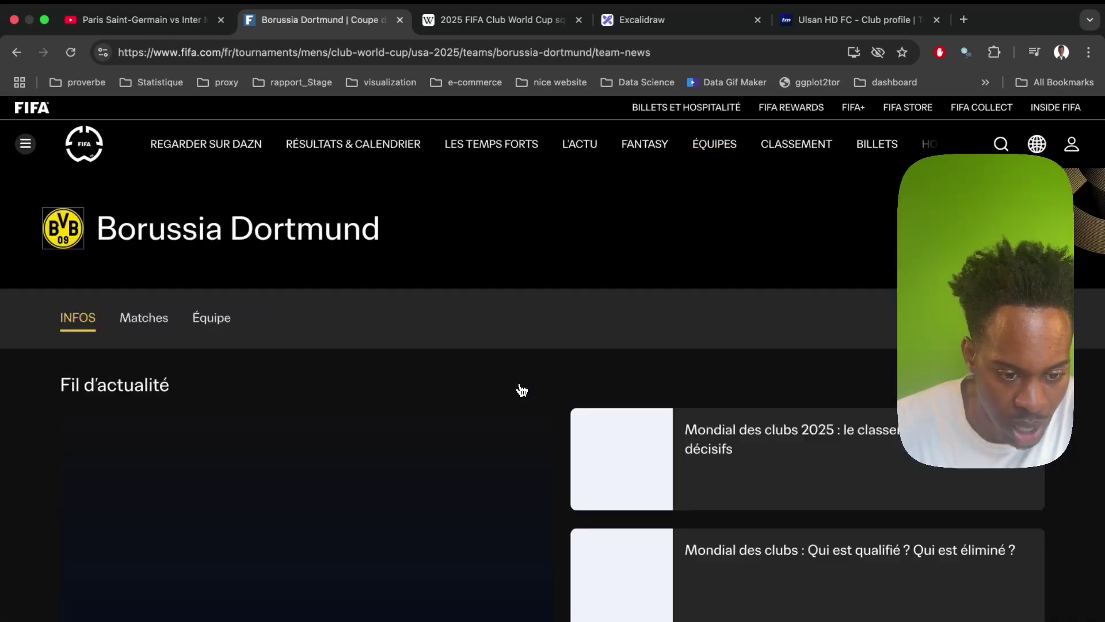
pyautogui.click(222, 322)
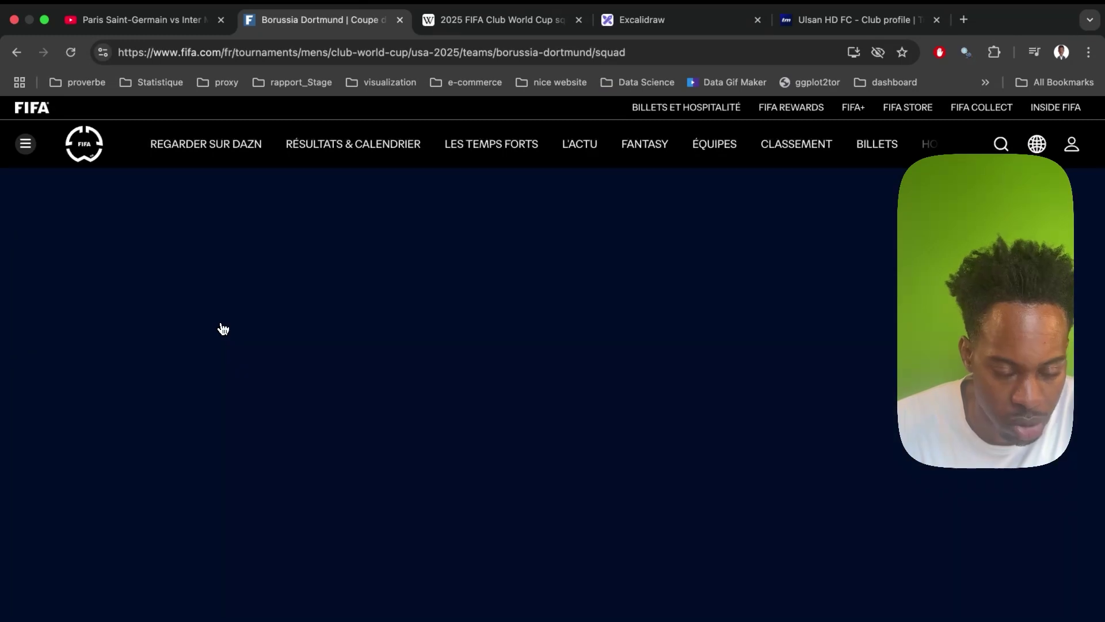
# Step: Examine Borussia Dortmund's player cards for the details given about each player
pyautogui.scroll(-5, 222, 328)
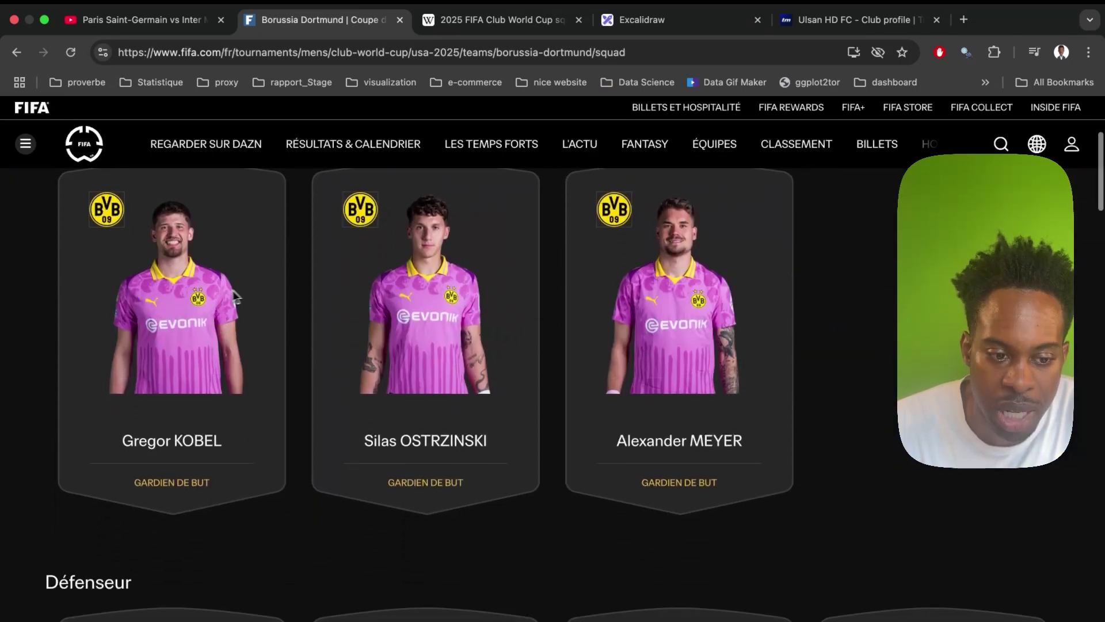
pyautogui.scroll(-1, 371, 335)
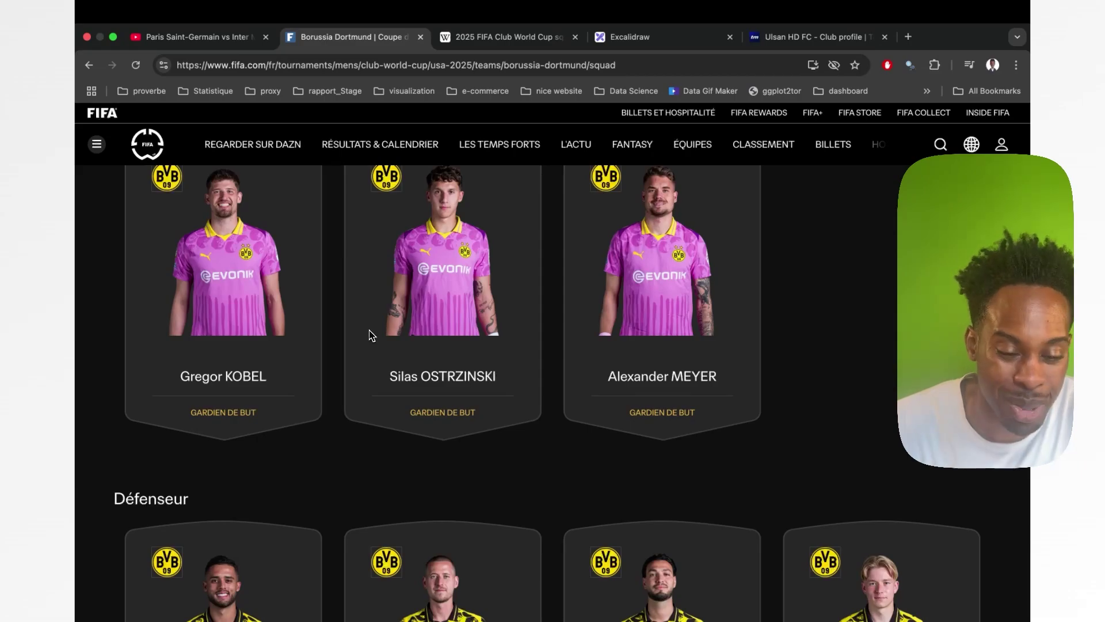
pyautogui.scroll(-3, 372, 335)
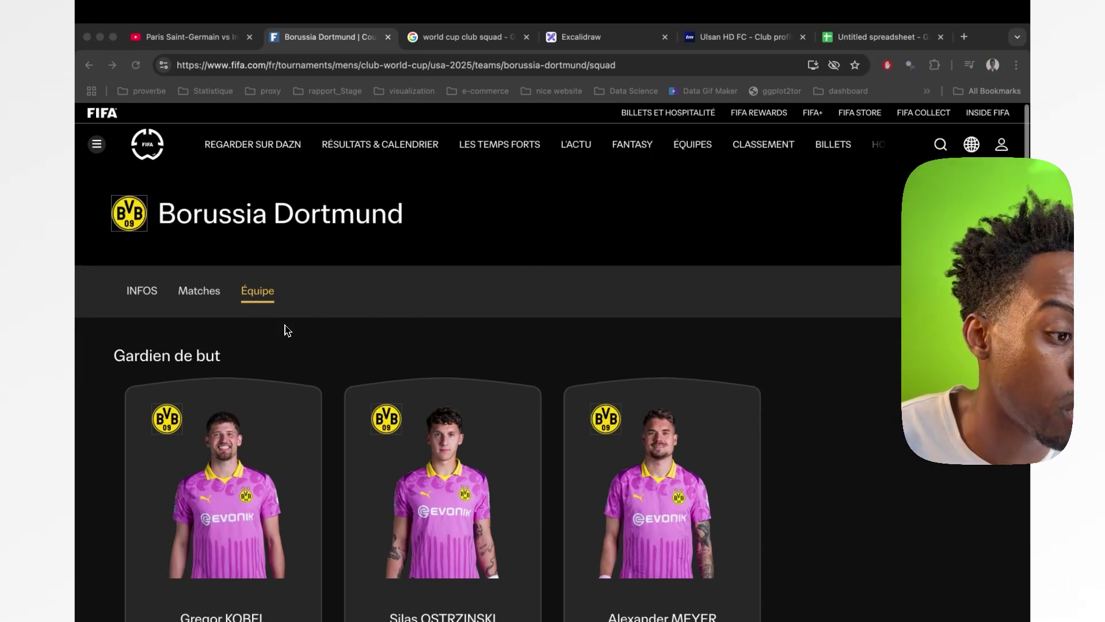
pyautogui.scroll(-5, 285, 337)
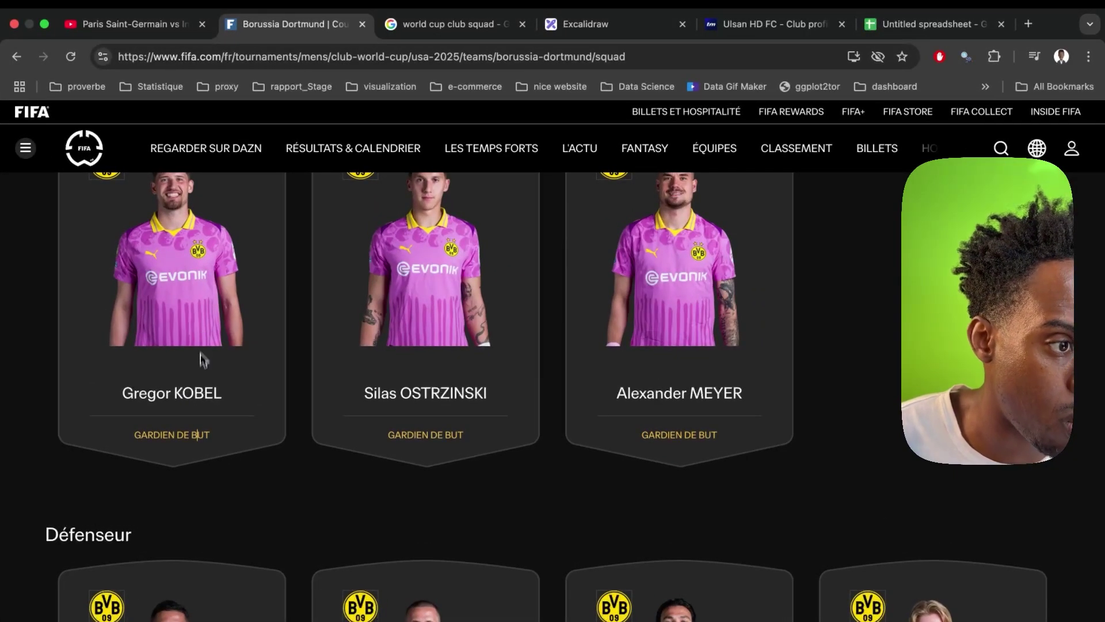
pyautogui.click(199, 382)
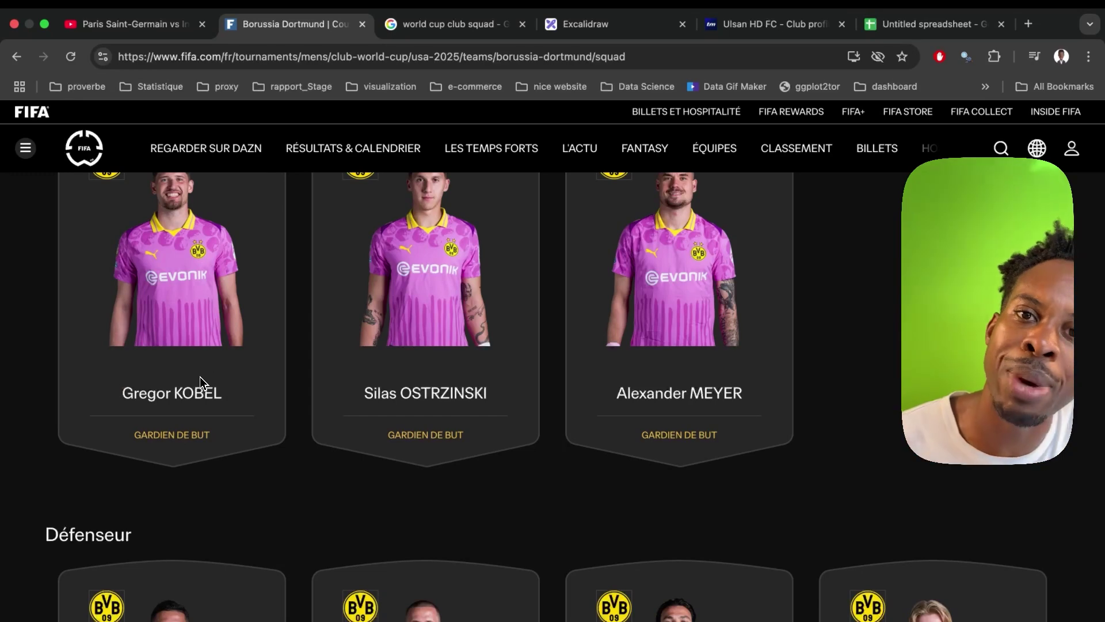
# Step: Open Wikipedia's "2025 FIFA Club World Cup squads" article from the "world cup club squad" search results and go to Group A
pyautogui.click(410, 26)
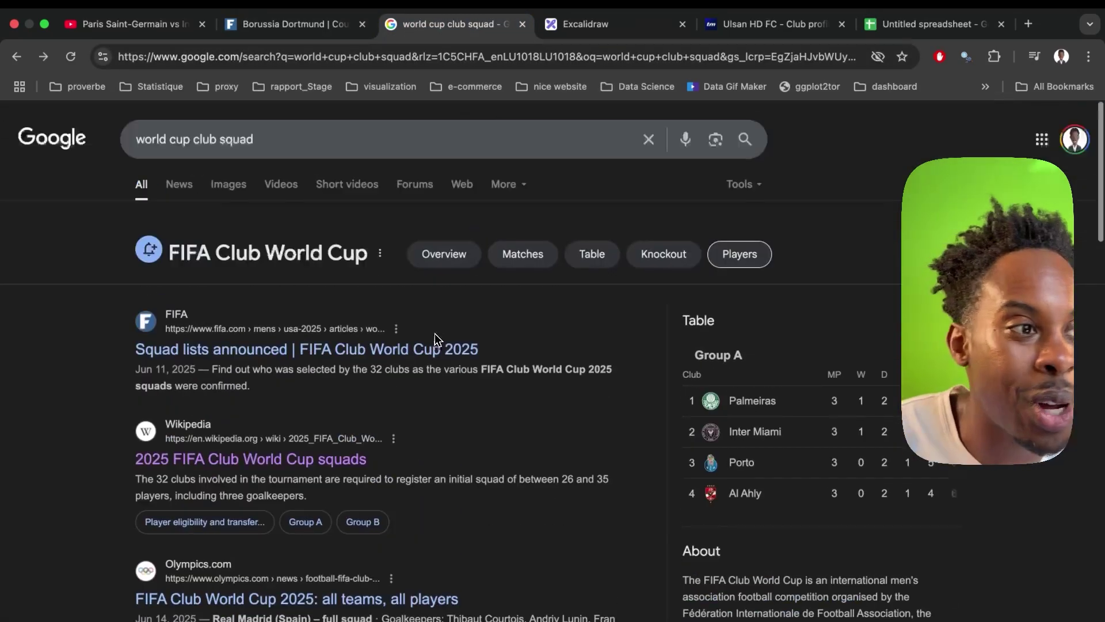
pyautogui.scroll(3, 431, 334)
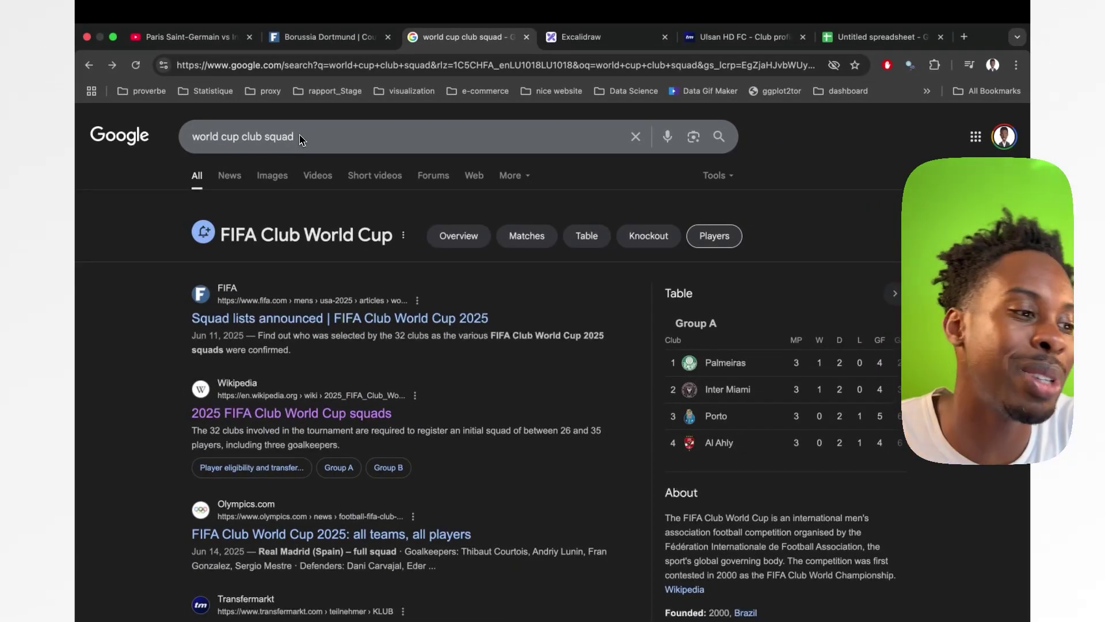
pyautogui.click(234, 412)
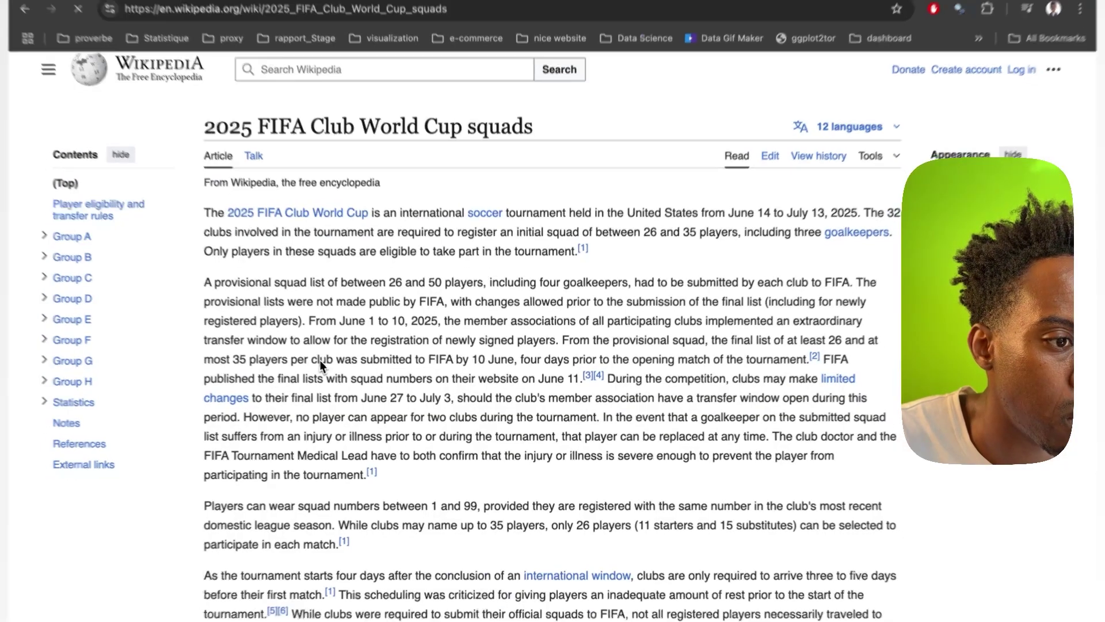
pyautogui.scroll(-8, 321, 362)
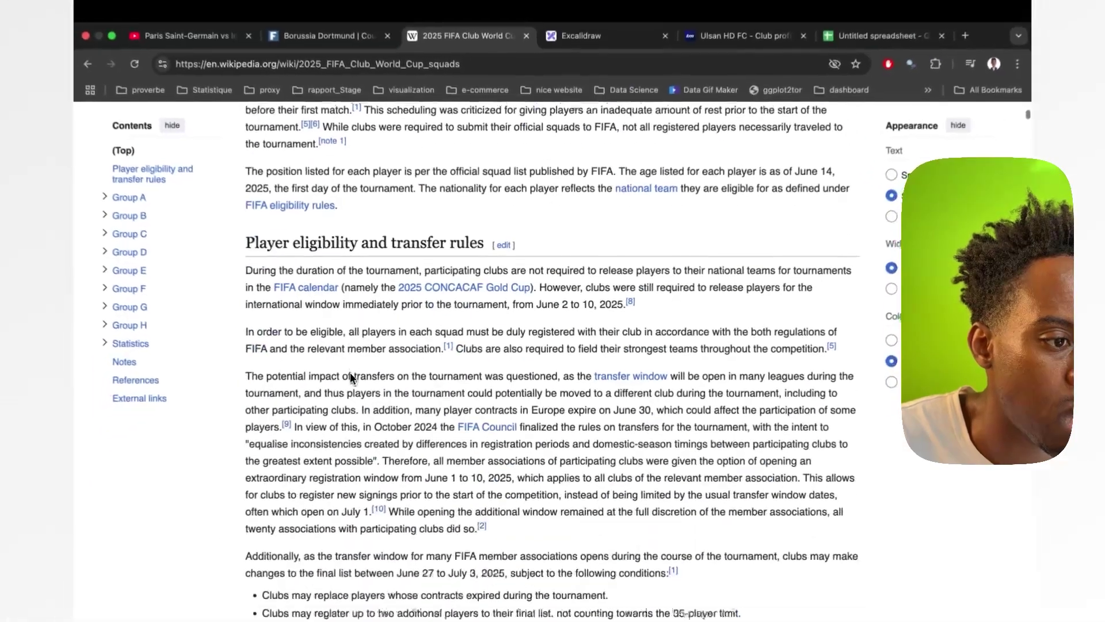
pyautogui.scroll(-10, 350, 377)
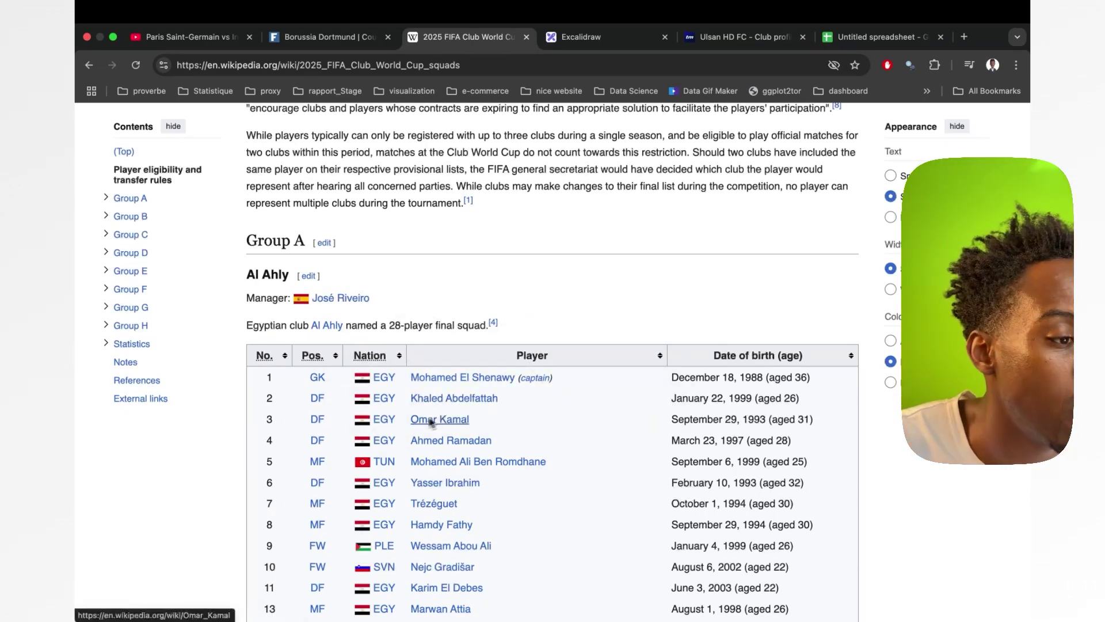
# Step: Sort the Al Ahly squad table by squad number in ascending order and enlarge the page
pyautogui.click(255, 353)
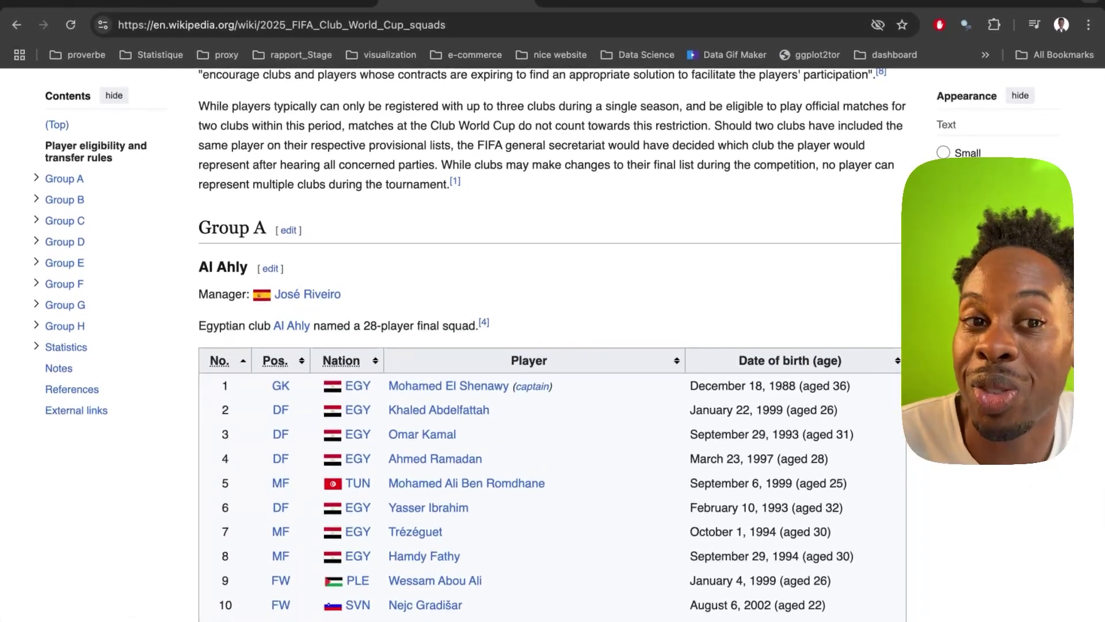
pyautogui.press('super+plus')
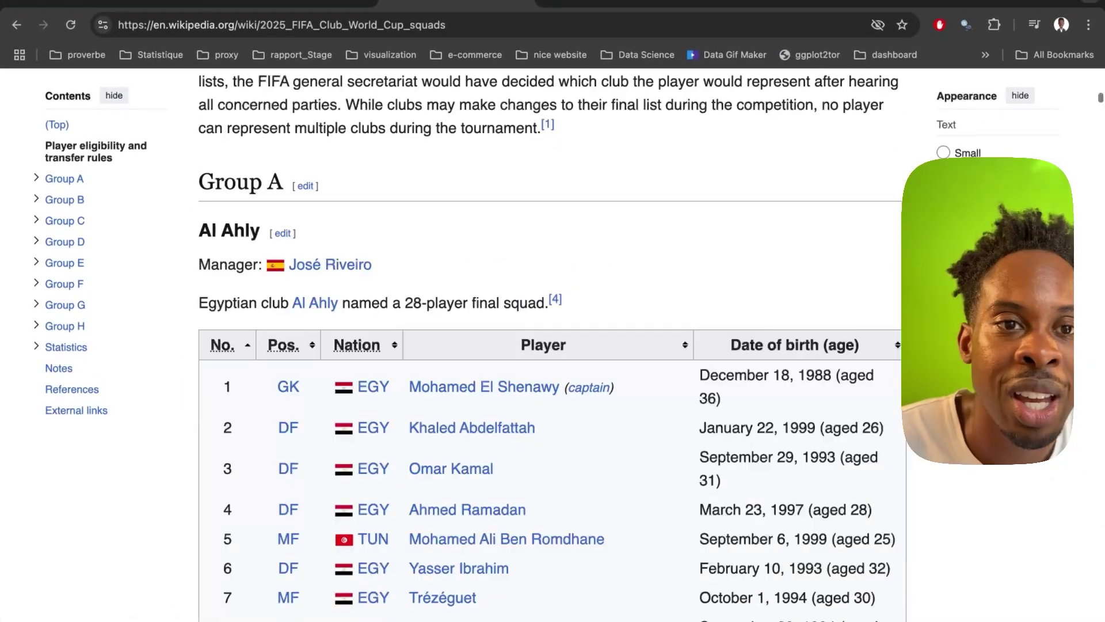
# Step: Select the squad tables from the last player row of Group H back up to the first row of the Al Ahly table
pyautogui.scroll(-20, 552, 345)
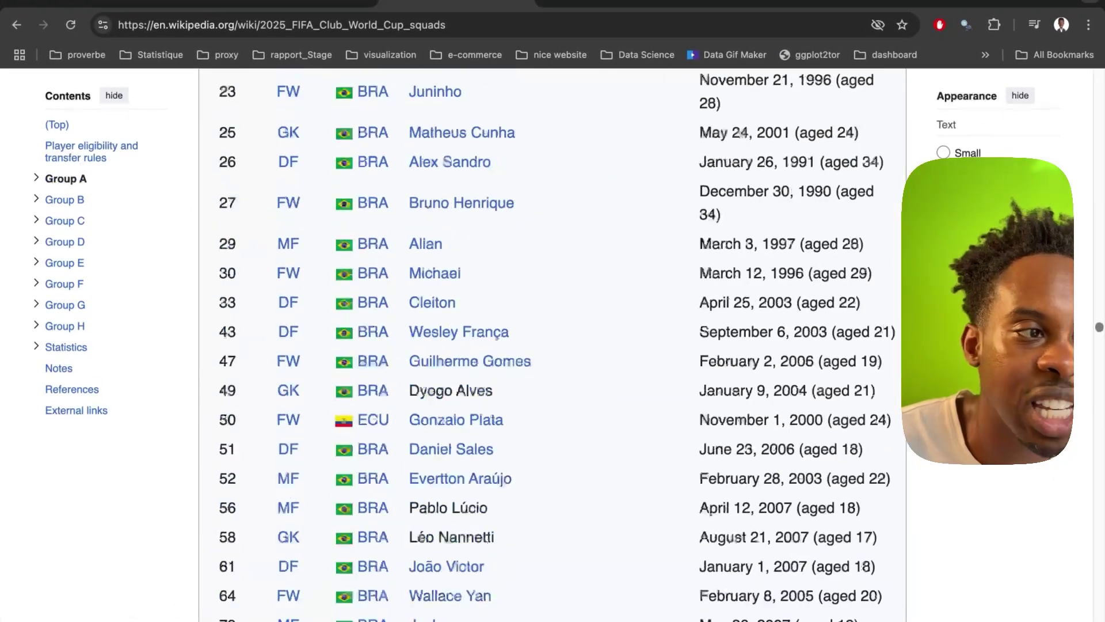
pyautogui.scroll(-20, 875, 585)
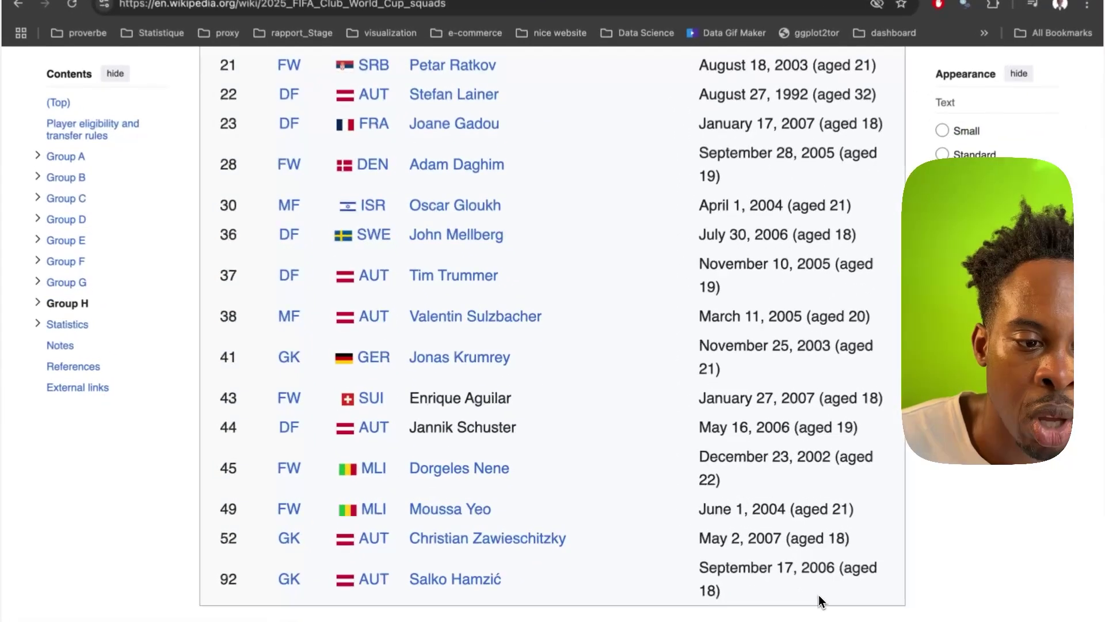
pyautogui.moveTo(791, 578); pyautogui.dragTo(639, 223)
pyautogui.moveTo(654, 186); pyautogui.dragTo(498, 314)
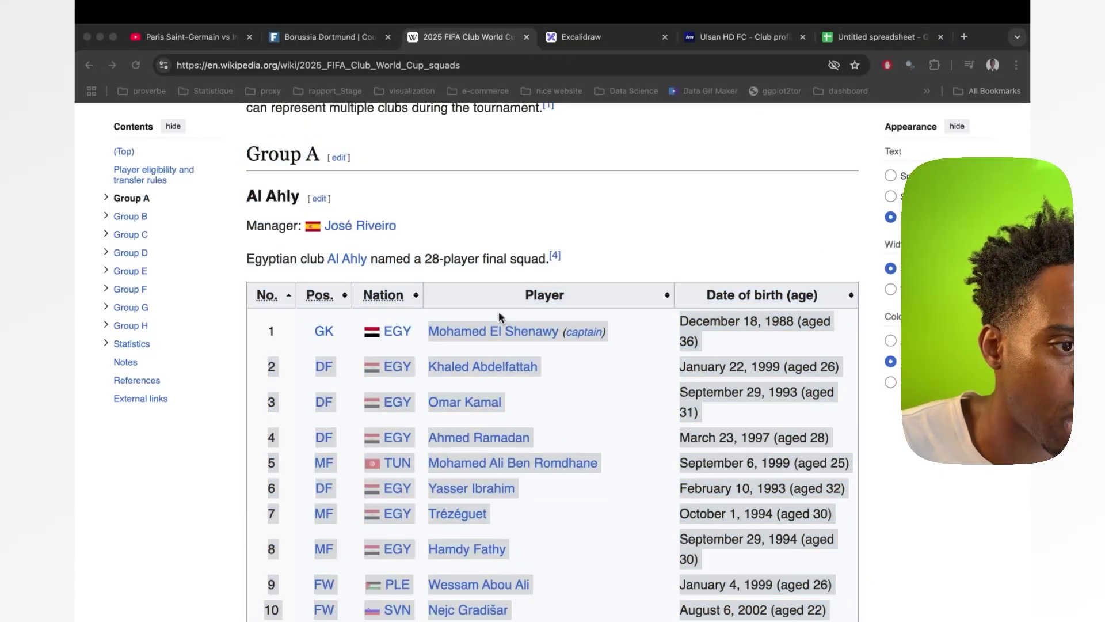
pyautogui.press('super+h')
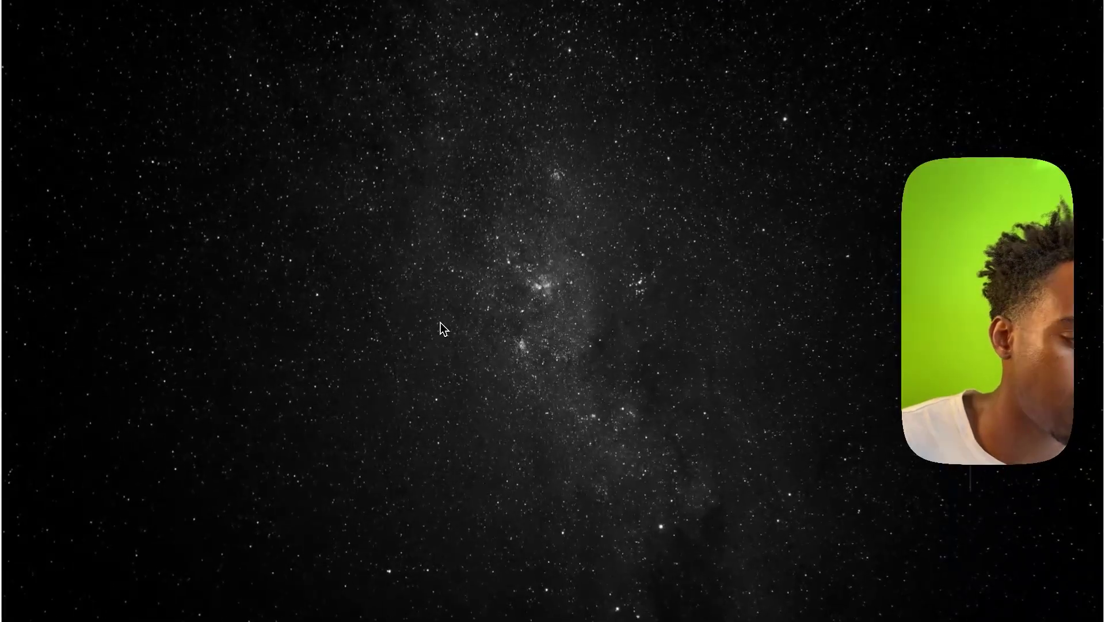
pyautogui.press('super+Tab')
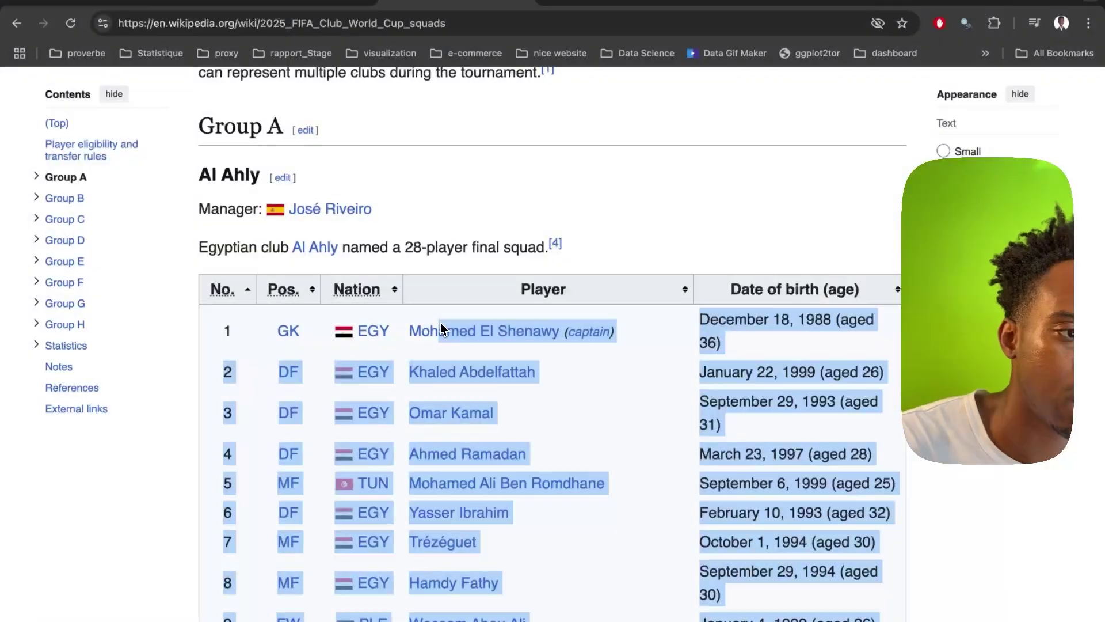
# Step: Extend the text selection to cover the entire first player row of the Al Ahly table, including its squad number
pyautogui.hotkey('shift', 'Left')
pyautogui.hotkey('shift', 'Left')
pyautogui.hotkey('shift', 'Left')
pyautogui.hotkey('shift', 'Left')
pyautogui.hotkey('shift', 'Left')
pyautogui.hotkey('shift', 'Left')
pyautogui.hotkey('shift', 'Left')
pyautogui.hotkey('shift', 'Left')
pyautogui.hotkey('shift', 'Left')
pyautogui.hotkey('shift', 'Left')
pyautogui.hotkey('shift', 'Left')
pyautogui.hotkey('shift', 'Left')
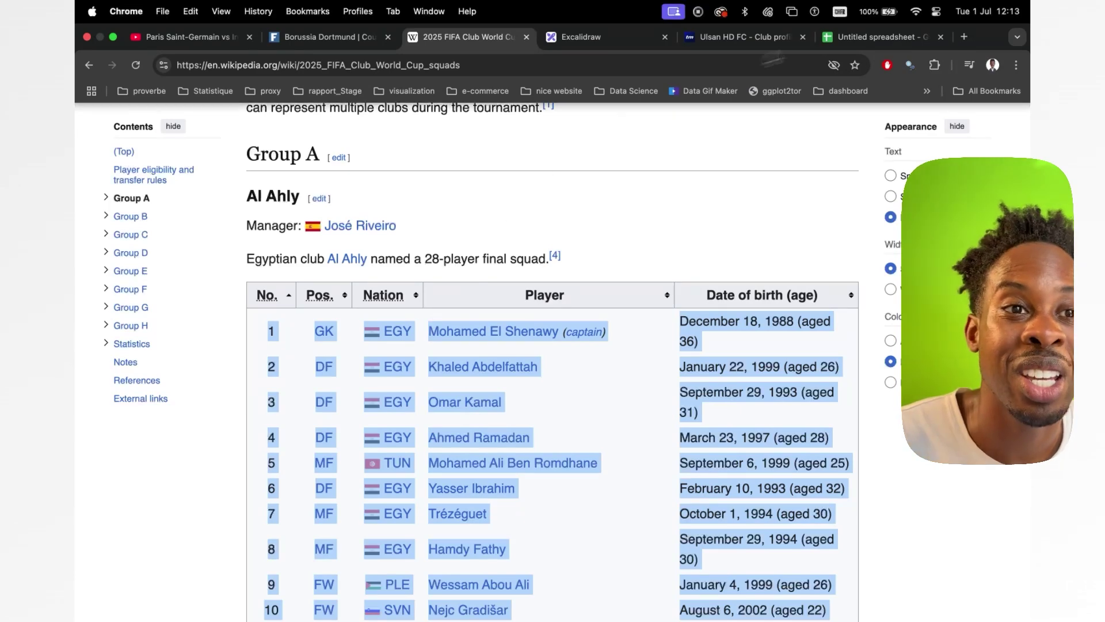
# Step: Switch to the blank Google Sheets spreadsheet, dismiss its table suggestions and paste the copied squad tables starting in A1
pyautogui.click(881, 37)
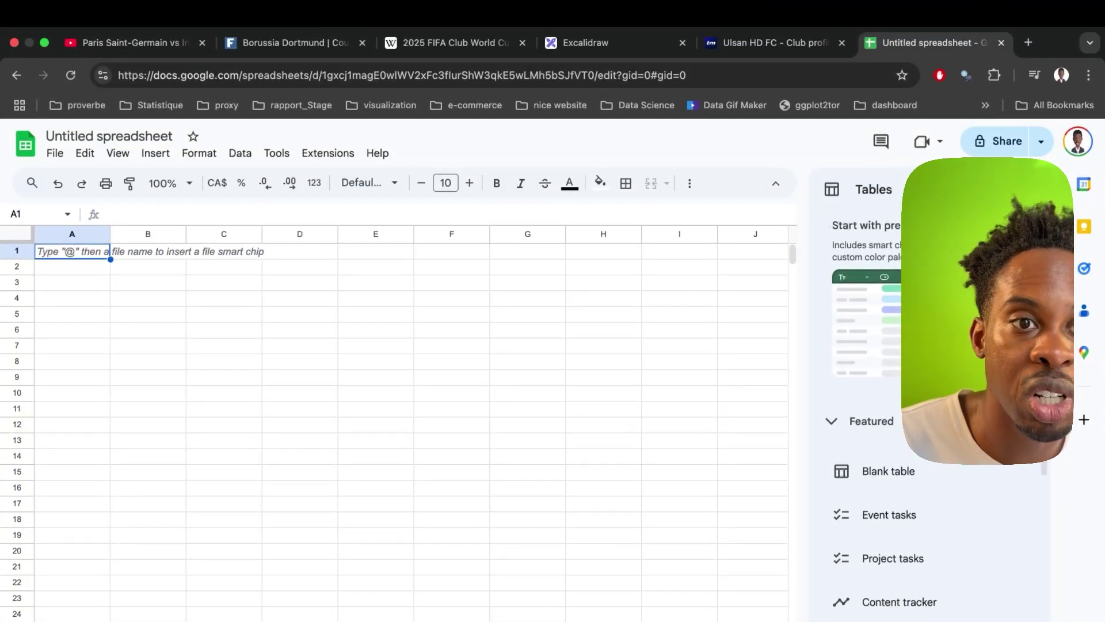
pyautogui.click(1028, 178)
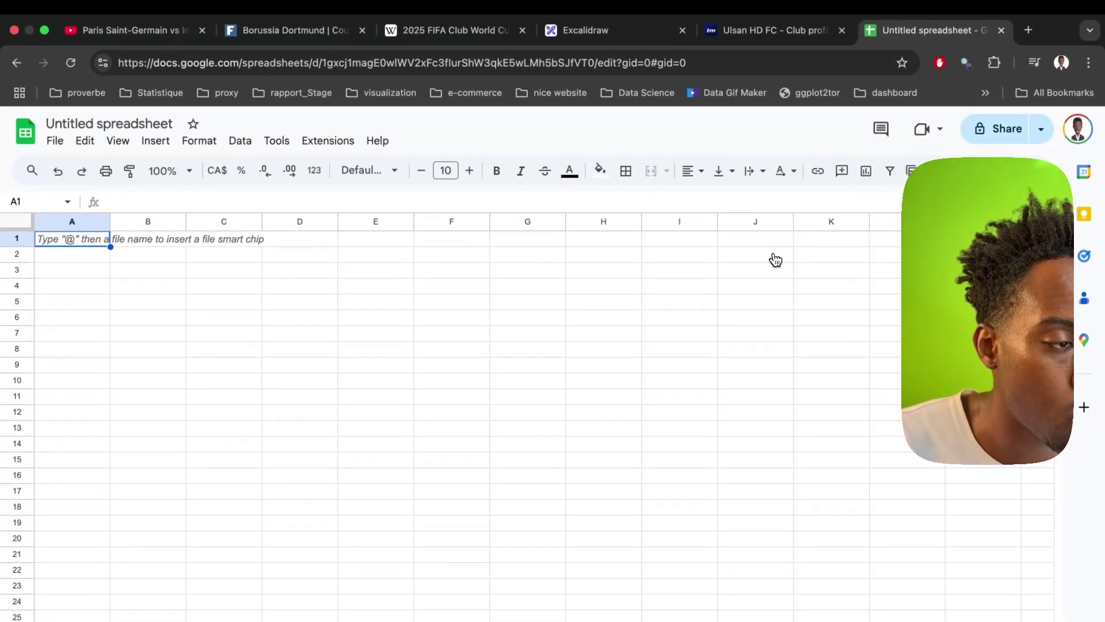
pyautogui.press('super+v')
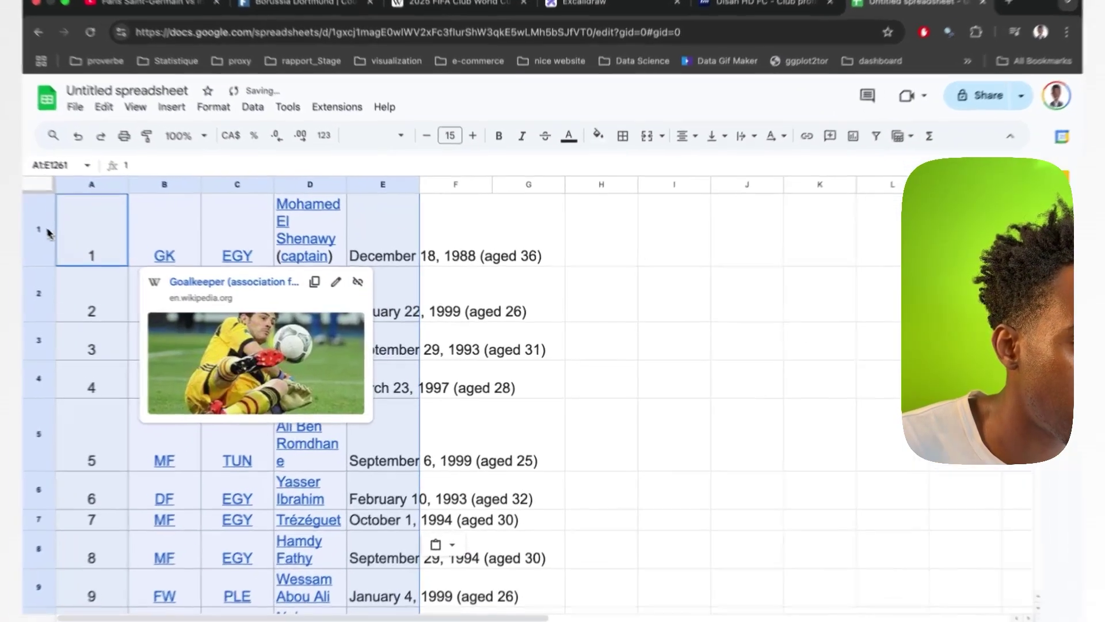
# Step: Insert one empty row above the first player row
pyautogui.click(90, 242)
pyautogui.rightClick(90, 241)
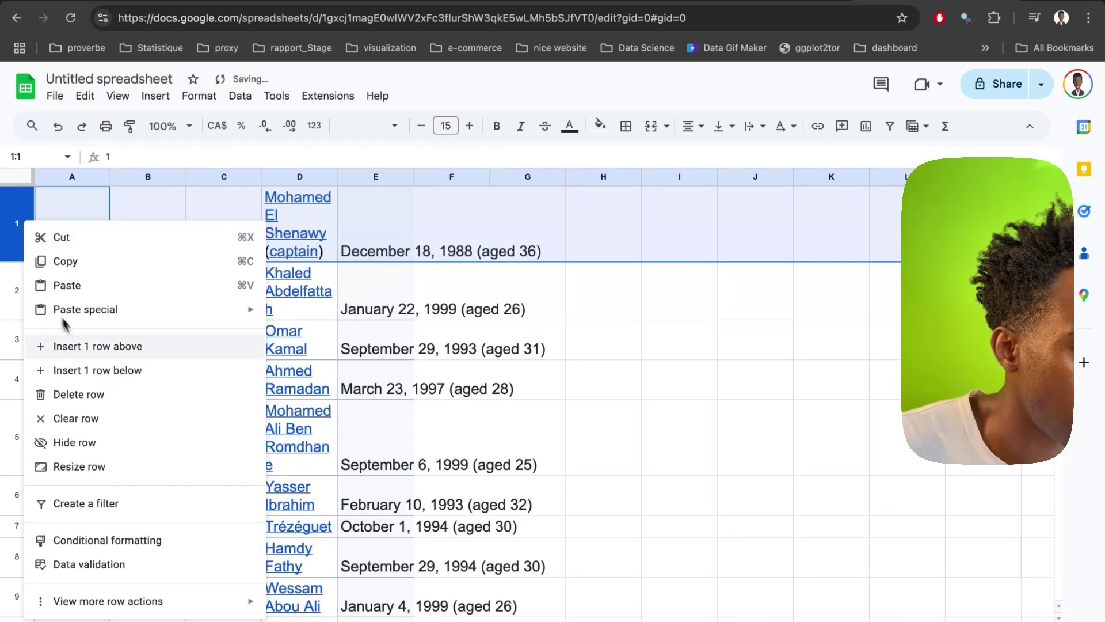
pyautogui.click(92, 350)
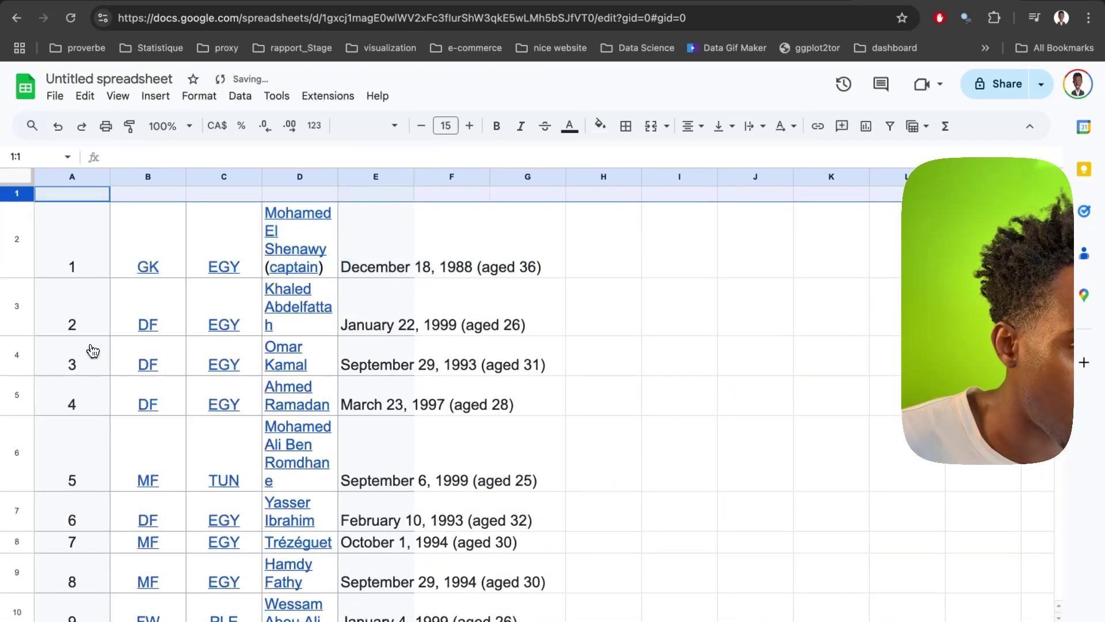
# Step: Copy the Inter Miami table's column headers from A37:E37 into the empty first row, starting at A1
pyautogui.scroll(-10, 110, 363)
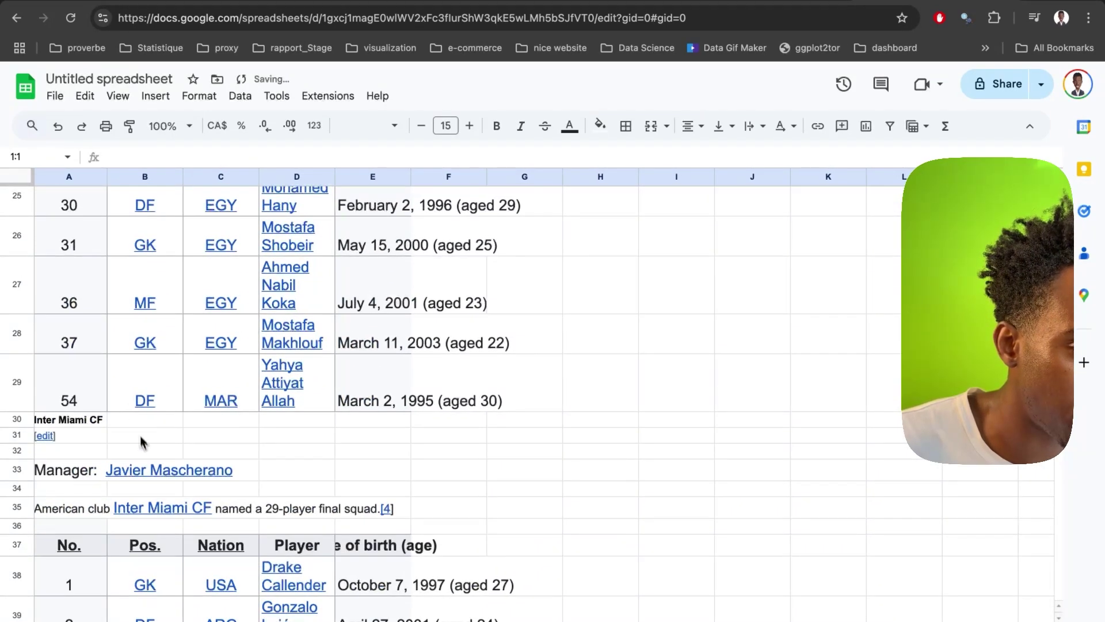
pyautogui.scroll(-2, 141, 442)
pyautogui.moveTo(377, 463); pyautogui.dragTo(74, 468)
pyautogui.hotkey('ctrl', 'c')
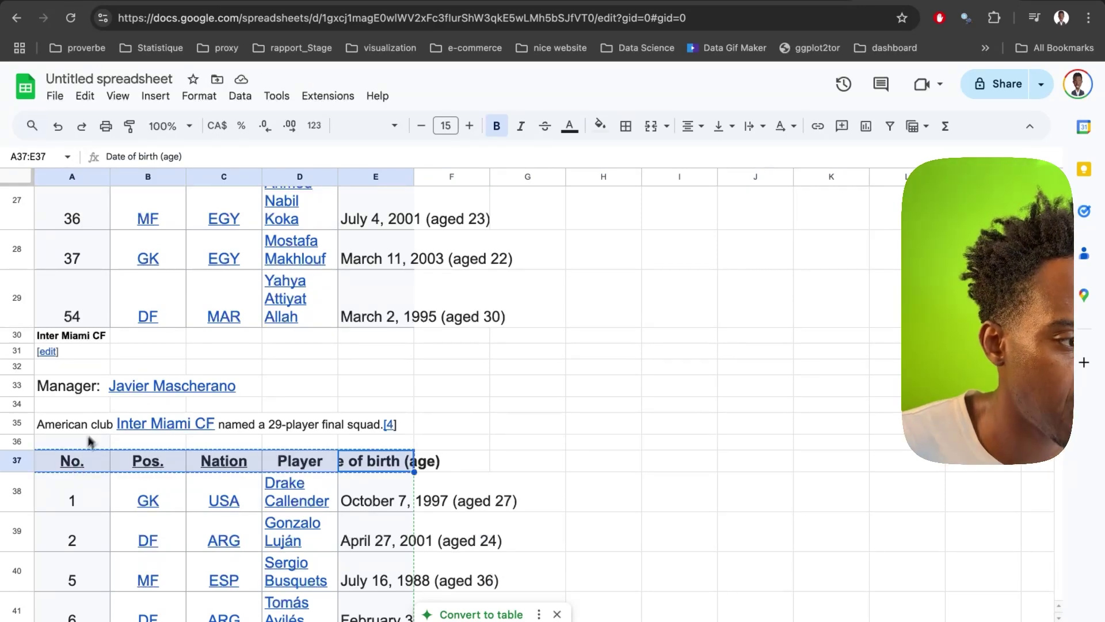
pyautogui.scroll(10, 98, 416)
pyautogui.click(69, 195)
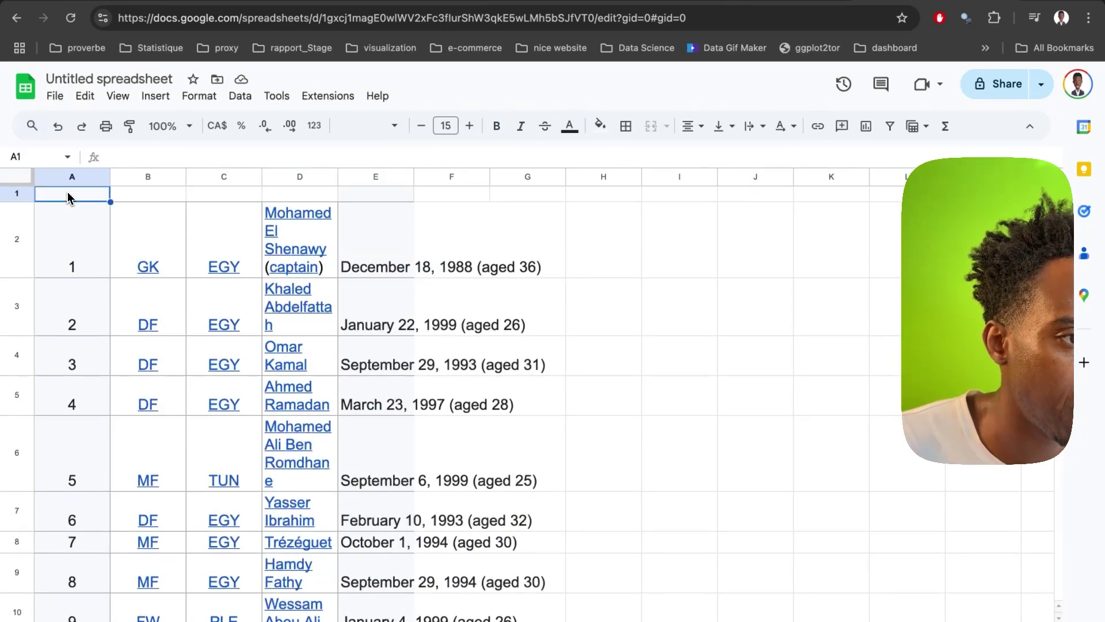
pyautogui.hotkey('ctrl', 'v')
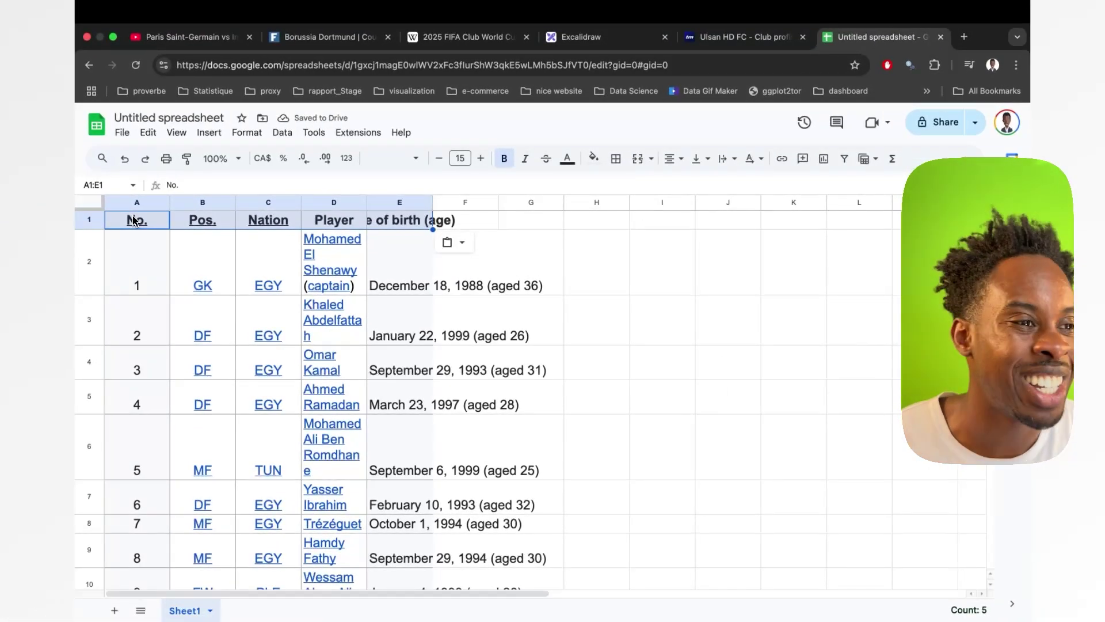
# Step: Enter the column header Equipe in F1
pyautogui.click(465, 220)
pyautogui.write('Equipe')
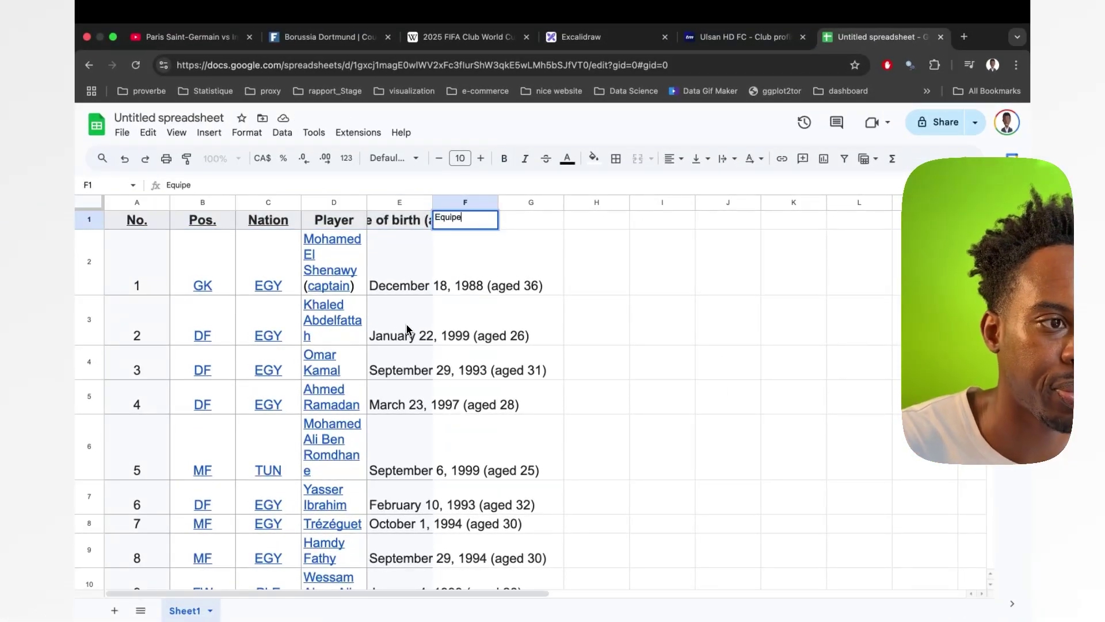
pyautogui.press('Return')
# Step: Copy the Al Ahly heading from the Wikipedia article into F2 and fill it down to the squad's last player in row 29
pyautogui.scroll(-10, 426, 431)
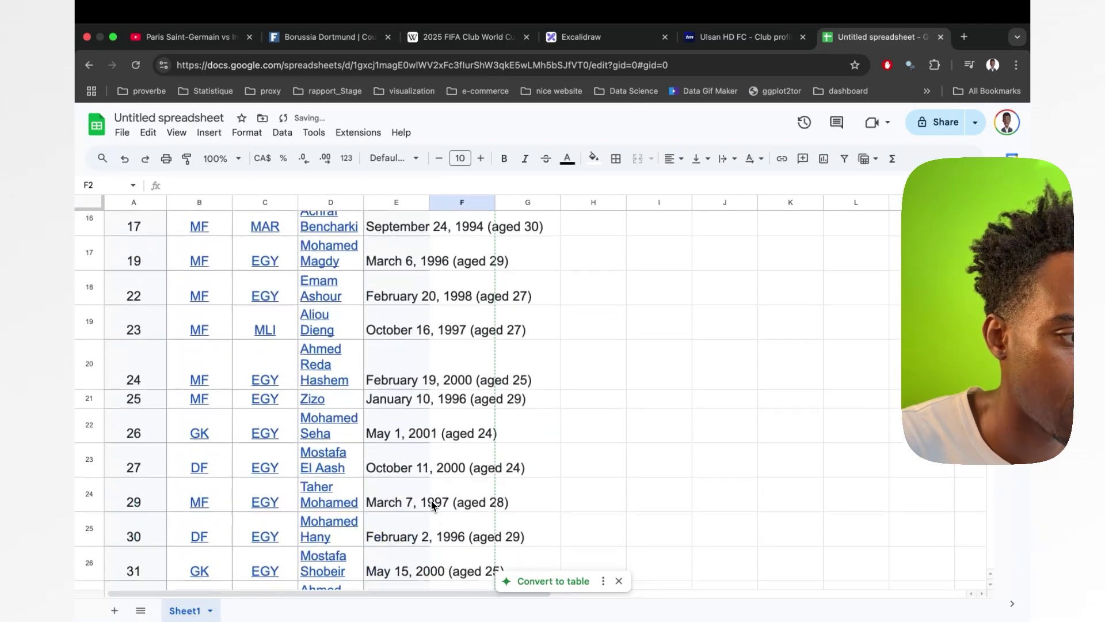
pyautogui.click(454, 38)
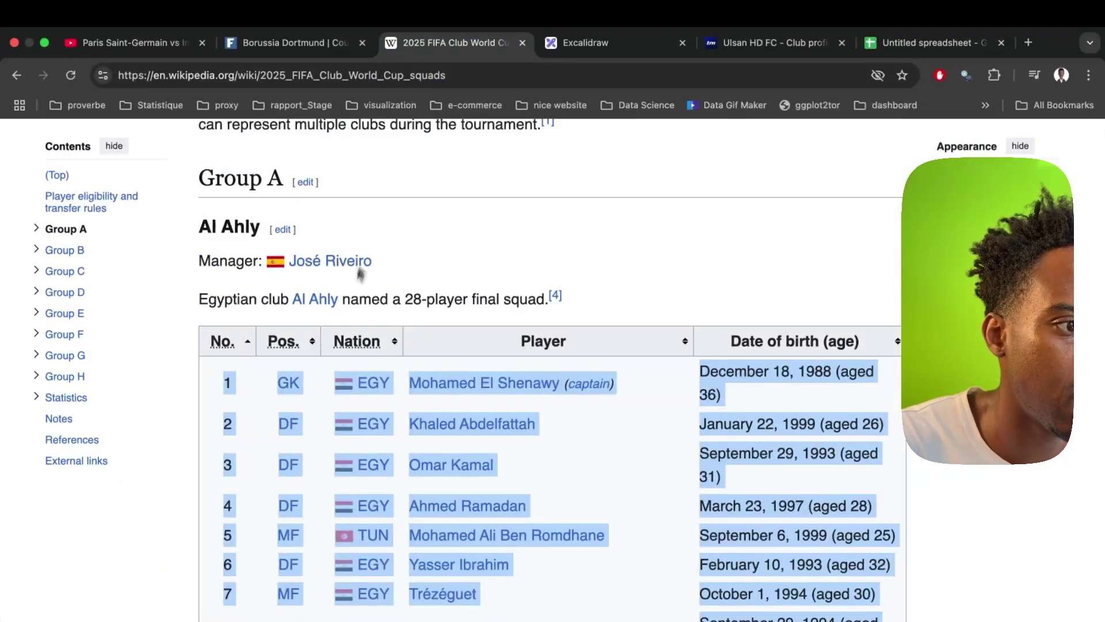
pyautogui.click(258, 230)
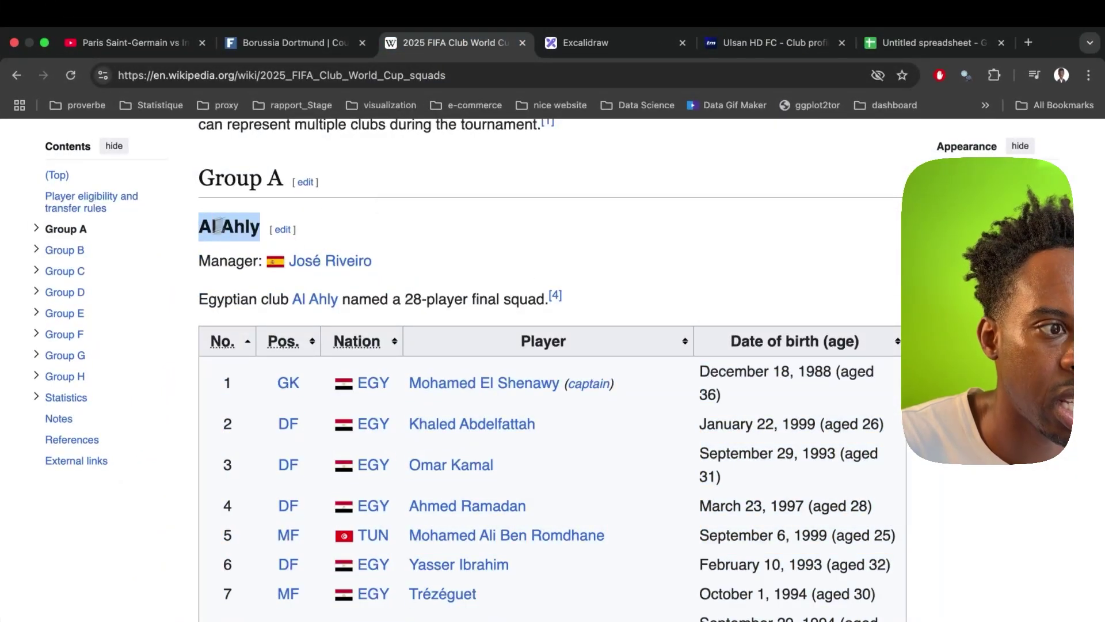
pyautogui.click(900, 43)
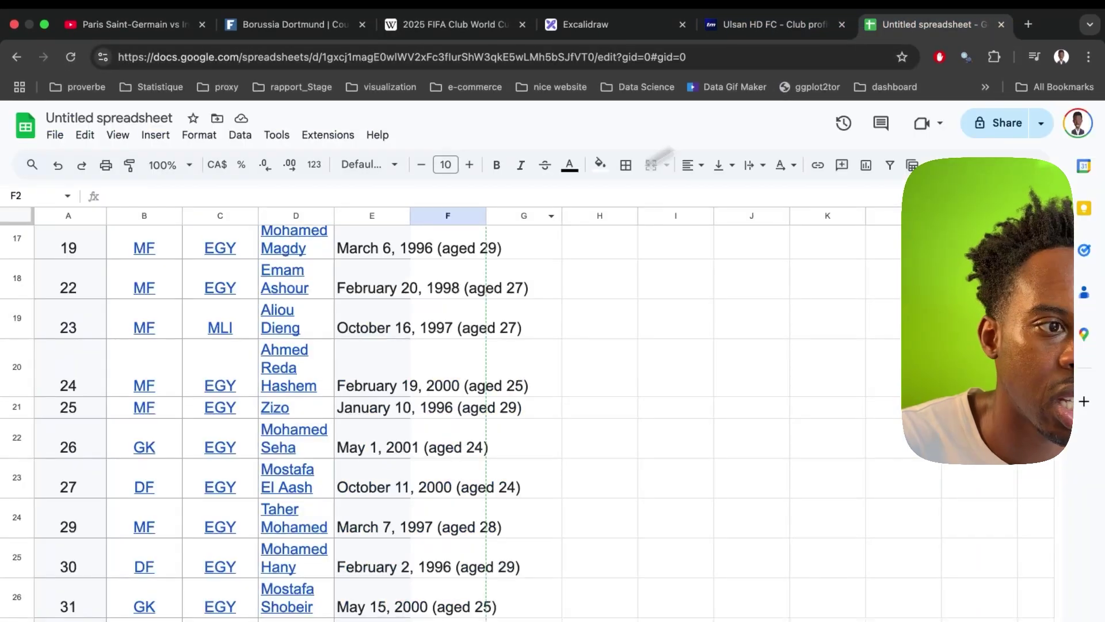
pyautogui.scroll(10, 452, 301)
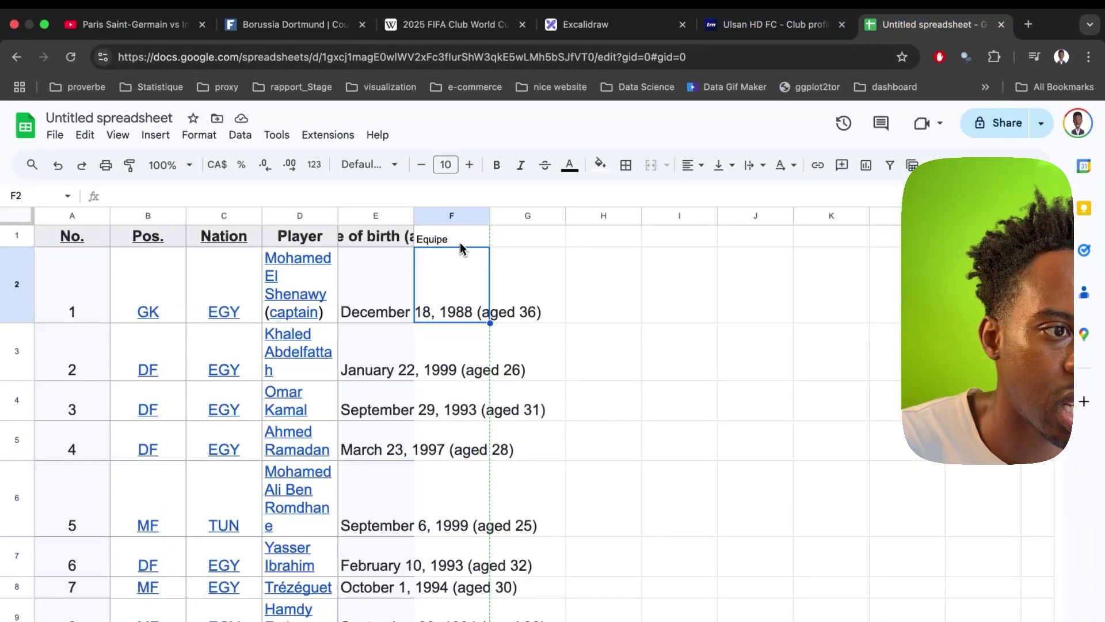
pyautogui.write('Al Ahly')
pyautogui.moveTo(489, 322); pyautogui.dragTo(476, 594)
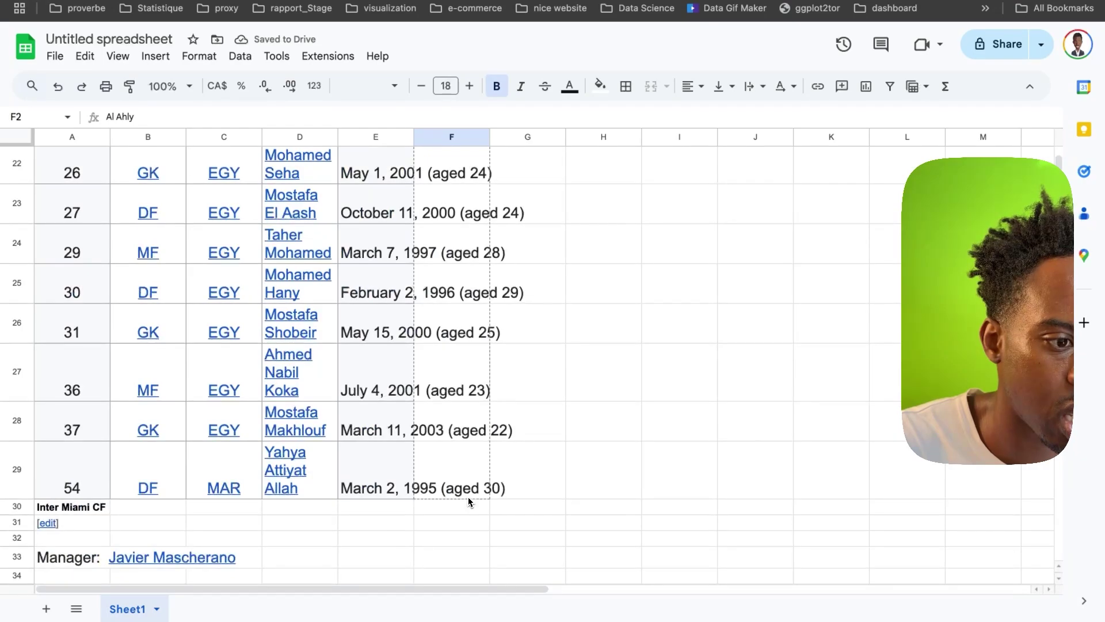
pyautogui.moveTo(469, 502); pyautogui.dragTo(469, 500)
# Step: Fill the Equipe column for the remaining Group A players with Inter Miami, Palmeiras and Porto, each beside its own squad
pyautogui.scroll(-3, 469, 403)
pyautogui.click(452, 403)
pyautogui.write('Inter Miami')
pyautogui.scroll(-15, 460, 345)
pyautogui.click(458, 295)
pyautogui.write('P')
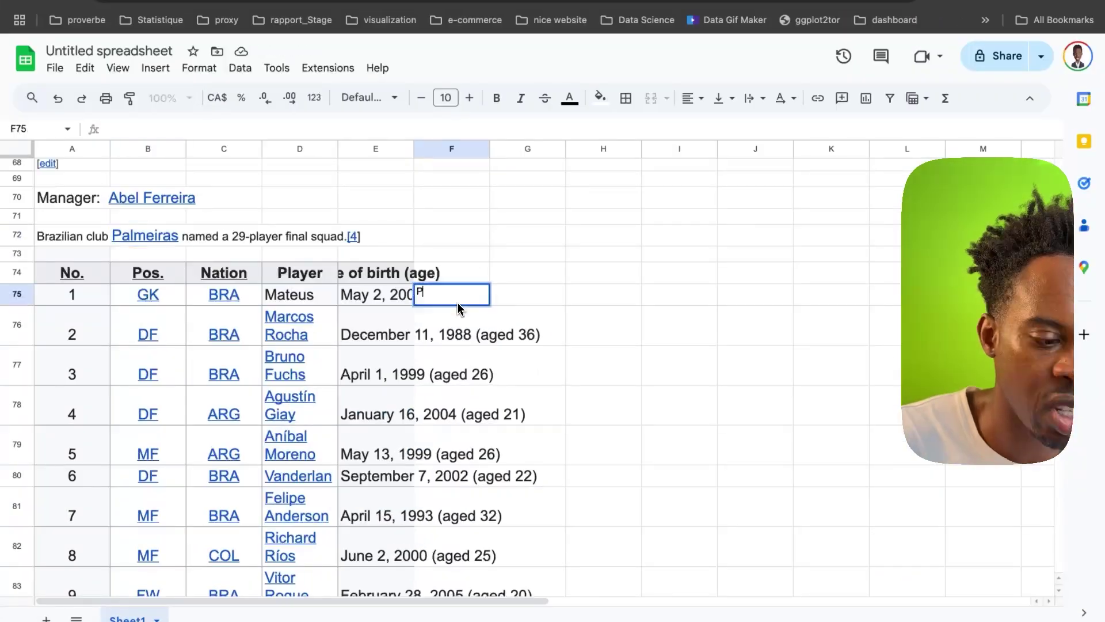
pyautogui.write('almeiras')
pyautogui.scroll(-10, 460, 345)
pyautogui.click(462, 390)
pyautogui.write('Porto')
# Step: Fill the Equipe column for Group B with Atlético Madrid, Botafogo, Paris Saint-Germain and Seattle Sounders FC beside their respective squads
pyautogui.scroll(-10, 460, 345)
pyautogui.write('Atlético Madrid')
pyautogui.scroll(-10, 461, 346)
pyautogui.write('Botafogo')
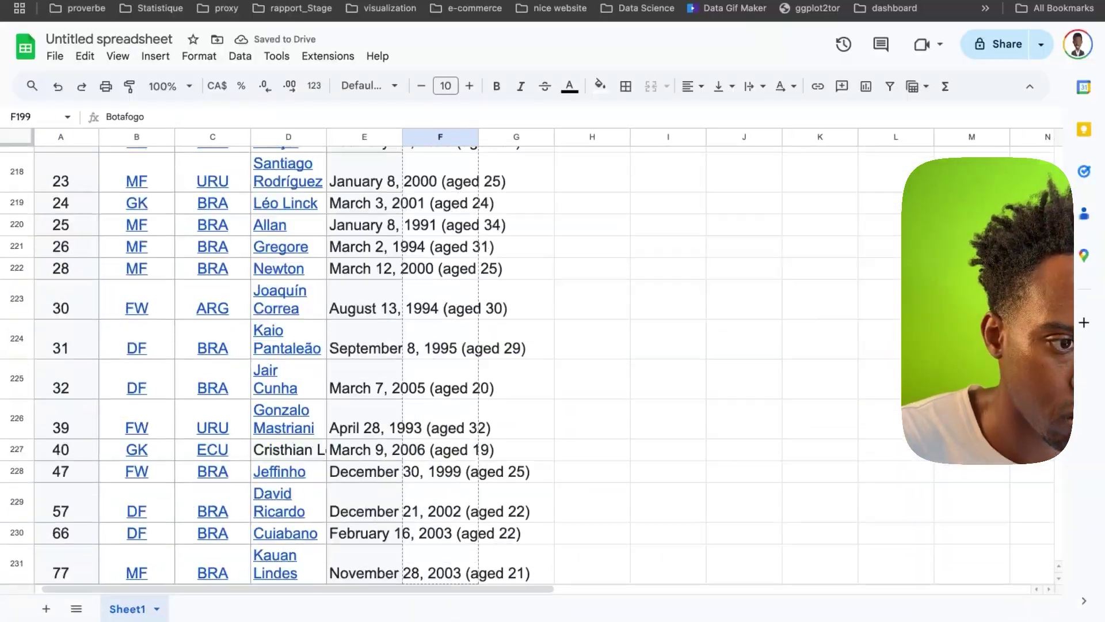
pyautogui.scroll(-10, 461, 346)
pyautogui.write('Paris Saint-Germain')
pyautogui.scroll(-10, 460, 346)
pyautogui.write('Seattle Sounders FC')
# Step: Fill the Equipe column for Group C with Auckland City, Bayern Munich, Benfica and Boca Juniors beside their respective squads
pyautogui.scroll(-10, 460, 345)
pyautogui.write('Auckland City')
pyautogui.scroll(-5, 461, 345)
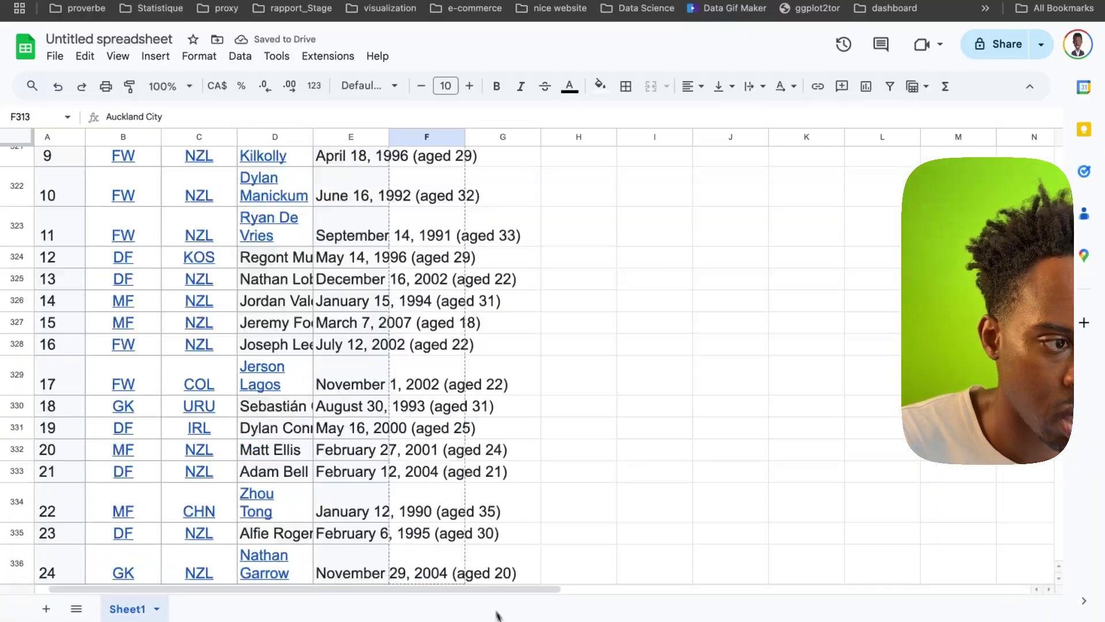
pyautogui.scroll(-10, 461, 345)
pyautogui.write('Bayern Munich')
pyautogui.scroll(-10, 461, 346)
pyautogui.write('Benfica')
pyautogui.scroll(-10, 460, 345)
pyautogui.write('Boca Juniors')
# Step: Fill the Equipe column for Group D with Chelsea, Espérance de Tunis, Flamengo and Los Angeles FC beside their respective squads
pyautogui.scroll(-10, 460, 346)
pyautogui.write('Chelsea')
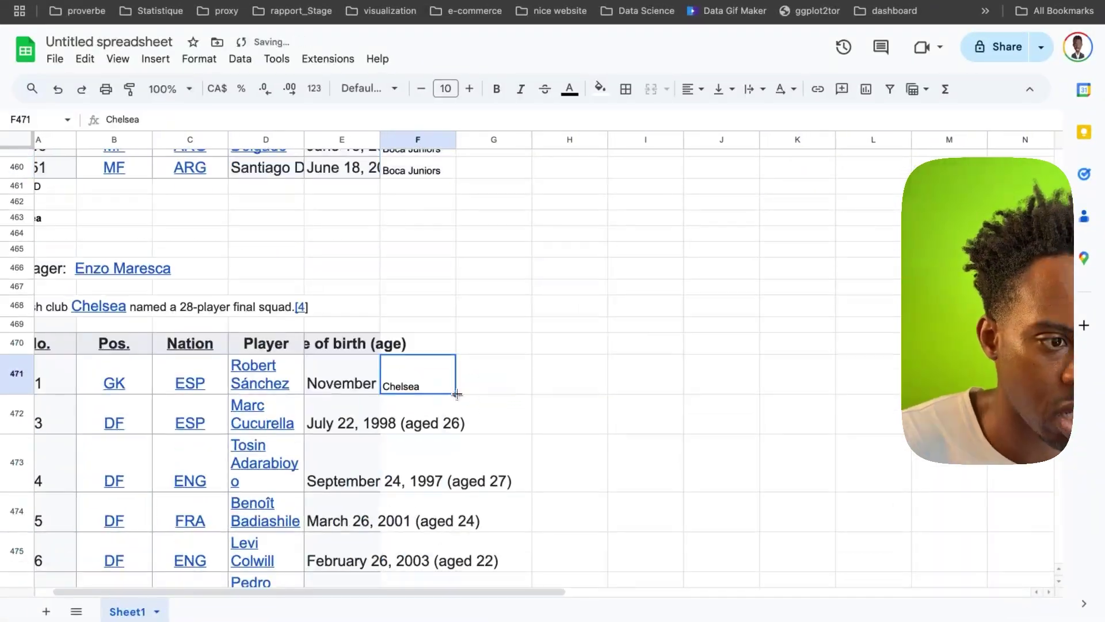
pyautogui.scroll(-10, 455, 392)
pyautogui.write('Espérance de Tunis')
pyautogui.scroll(-10, 454, 391)
pyautogui.write('Flamengo')
pyautogui.scroll(-10, 454, 391)
pyautogui.write('Los Angeles FC')
# Step: Fill the Equipe column for Group E with Inter Milan, Monterrey, River Plate and Urawa Red Diamonds beside their respective squads
pyautogui.scroll(-10, 455, 391)
pyautogui.write('Inter Mi')
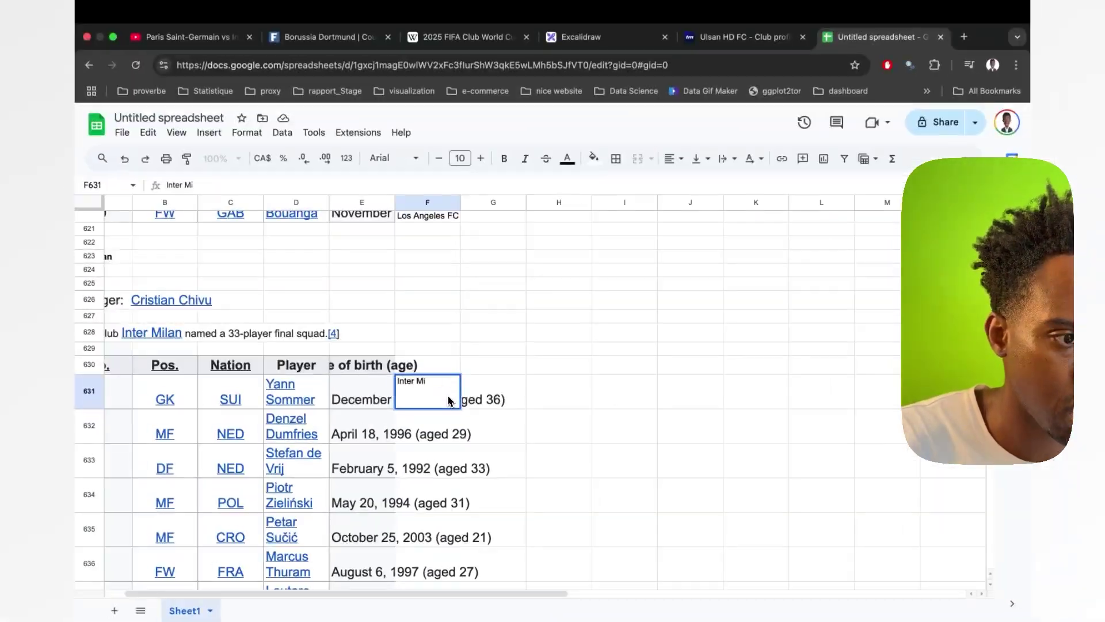
pyautogui.write('lan')
pyautogui.scroll(-10, 437, 437)
pyautogui.write('Monterrey')
pyautogui.scroll(-10, 437, 460)
pyautogui.write('River Plate')
pyautogui.scroll(-10, 438, 461)
pyautogui.write('Urawa Red Diamonds')
pyautogui.scroll(-5, 437, 460)
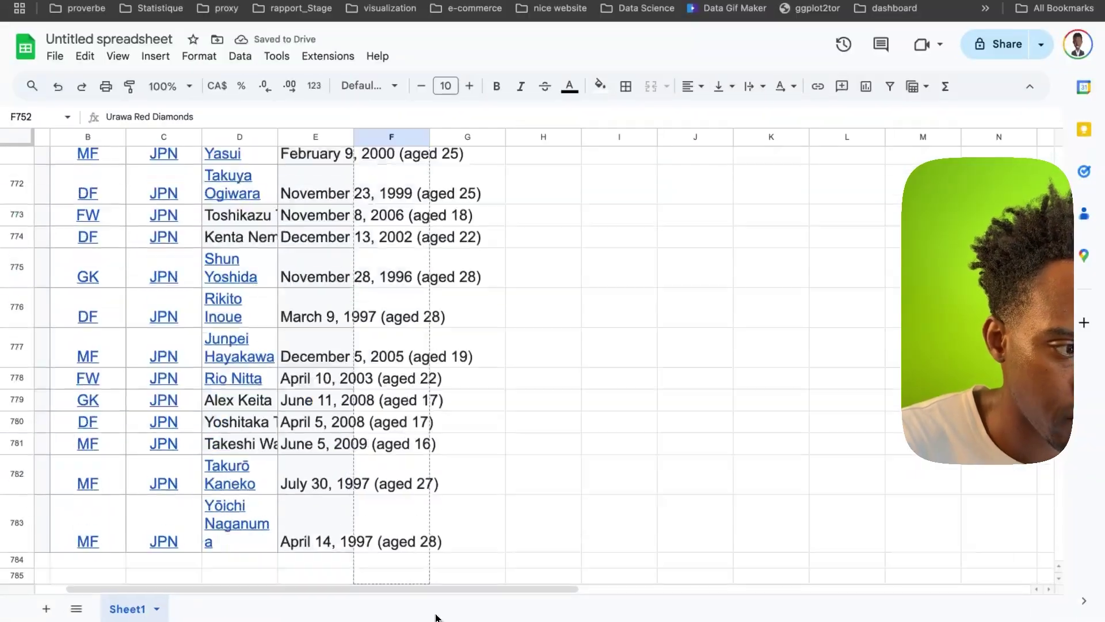
# Step: Fill the Equipe column for Group F with Borussia Dortmund, Fluminense, Mamelodi Sundowns and Ulsan HD beside their respective squads
pyautogui.scroll(-10, 438, 460)
pyautogui.write('Borussia Dortmund')
pyautogui.scroll(-10, 438, 461)
pyautogui.write('Fluminense')
pyautogui.scroll(-10, 437, 460)
pyautogui.write('Mamelodi Sundowns')
pyautogui.scroll(-5, 403, 518)
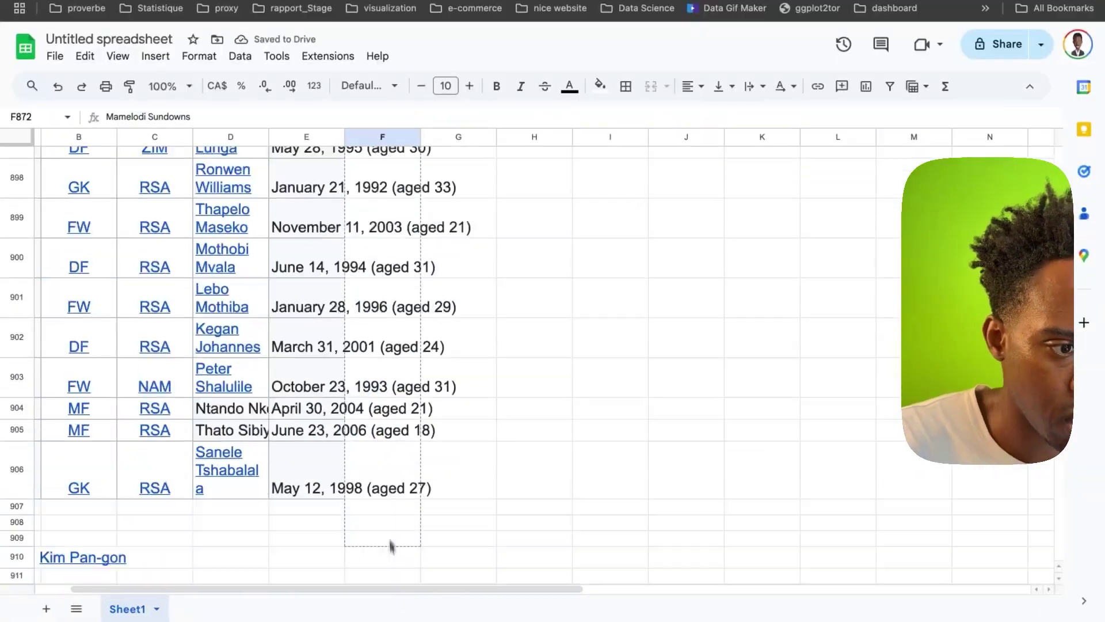
pyautogui.scroll(-10, 391, 518)
pyautogui.write('Ulsan HD')
# Step: Fill the Equipe column for Group G with Al Ain, Juventus, Manchester City and Wydad AC beside their respective squads
pyautogui.scroll(-10, 397, 507)
pyautogui.write('Al Ain')
pyautogui.scroll(-10, 391, 507)
pyautogui.write('JuventusManchester CityWy')
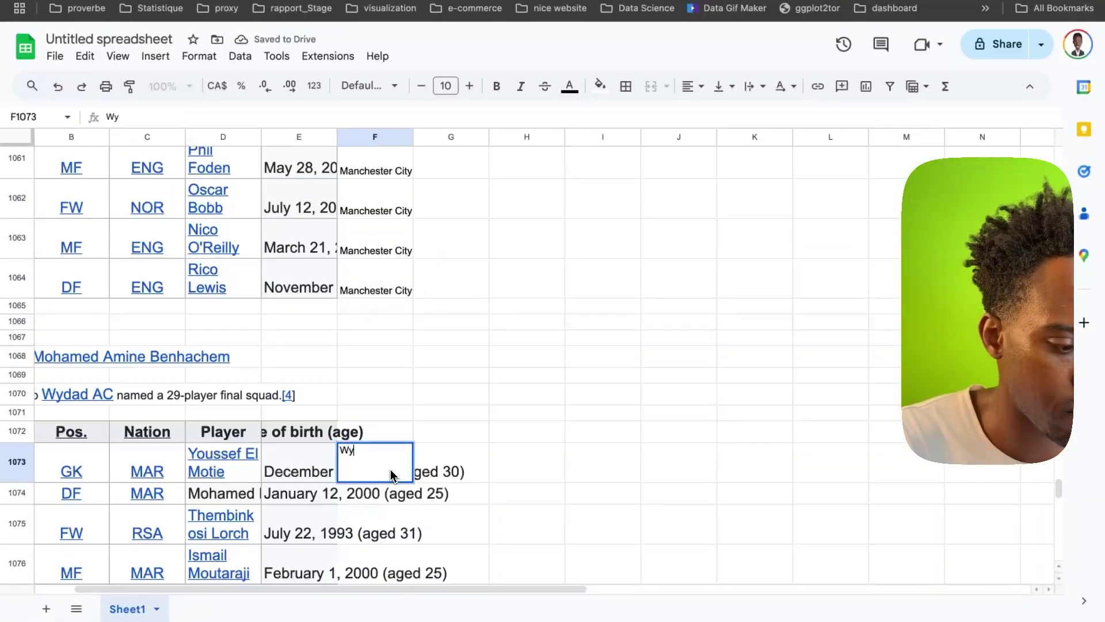
pyautogui.write('dad AC')
# Step: Fill the Equipe column for Group H with Al-Hilal, Pachuca, Real Madrid and Red Bull Salzburg beside their respective squads
pyautogui.scroll(-10, 391, 460)
pyautogui.write('Al Hilal')
pyautogui.scroll(-10, 391, 460)
pyautogui.write('Pachuca')
pyautogui.scroll(-10, 420, 357)
pyautogui.write('Real Madrid')
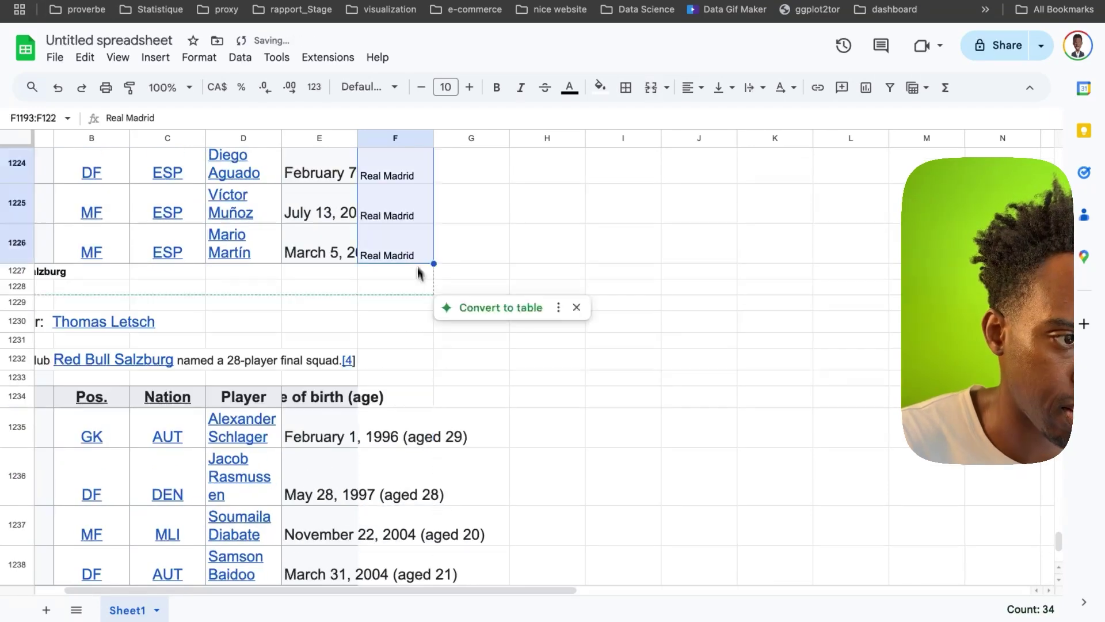
pyautogui.click(396, 427)
pyautogui.write('Red Bull Salzburg')
pyautogui.click(395, 377)
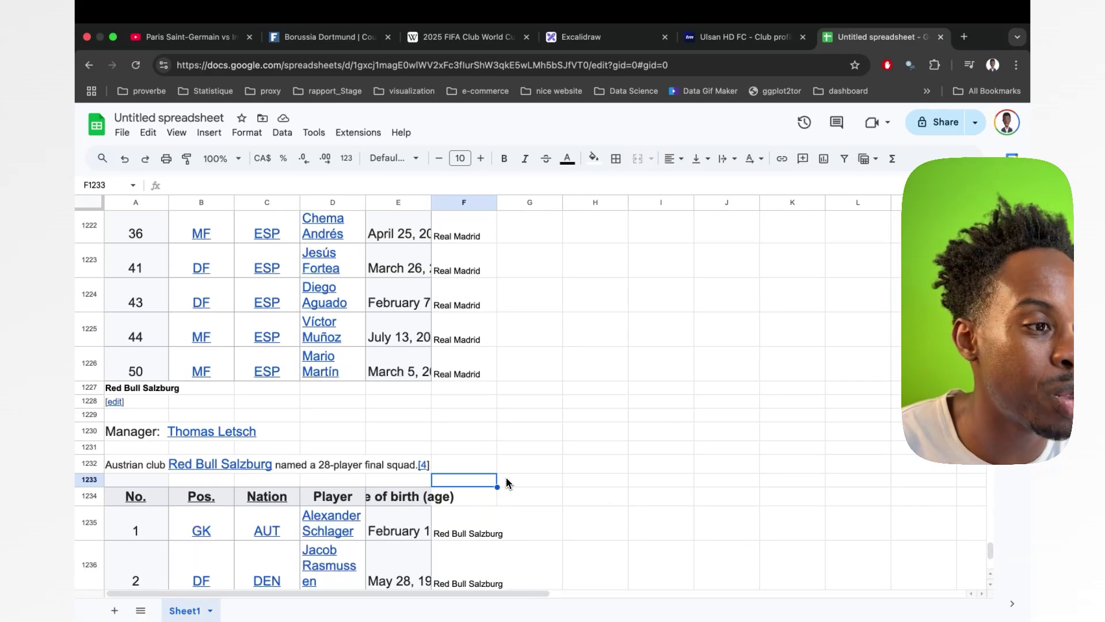
# Step: Examine the non-player rows between the Al-Hilal and Pachuca squads and their cells in the Equipe column
pyautogui.scroll(20, 507, 482)
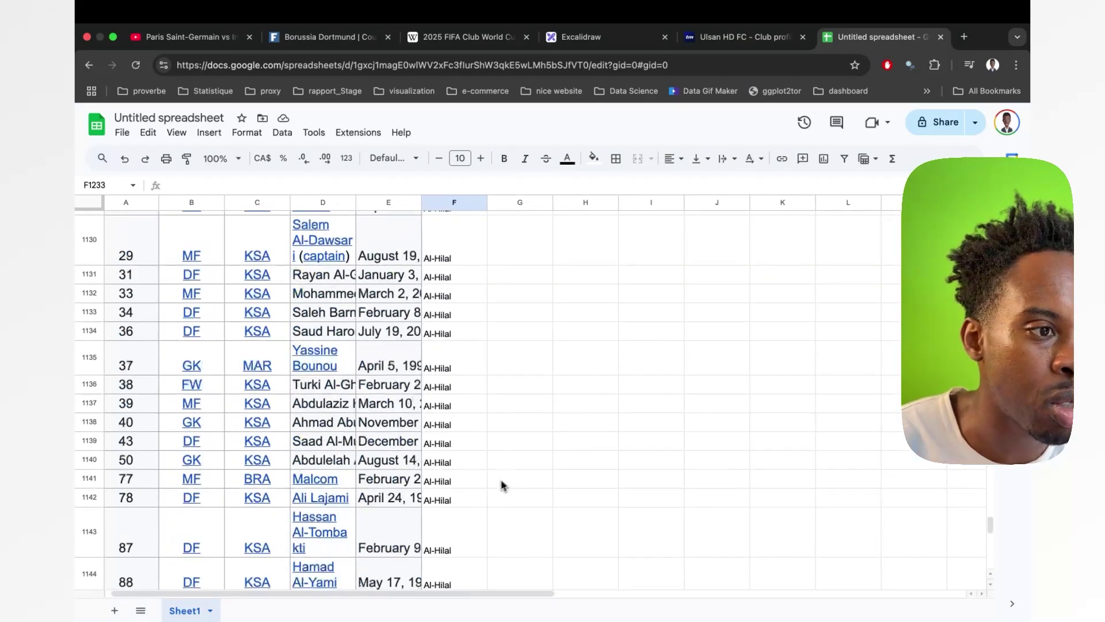
pyautogui.scroll(-5, 501, 485)
pyautogui.click(452, 456)
pyautogui.moveTo(452, 455); pyautogui.dragTo(306, 516)
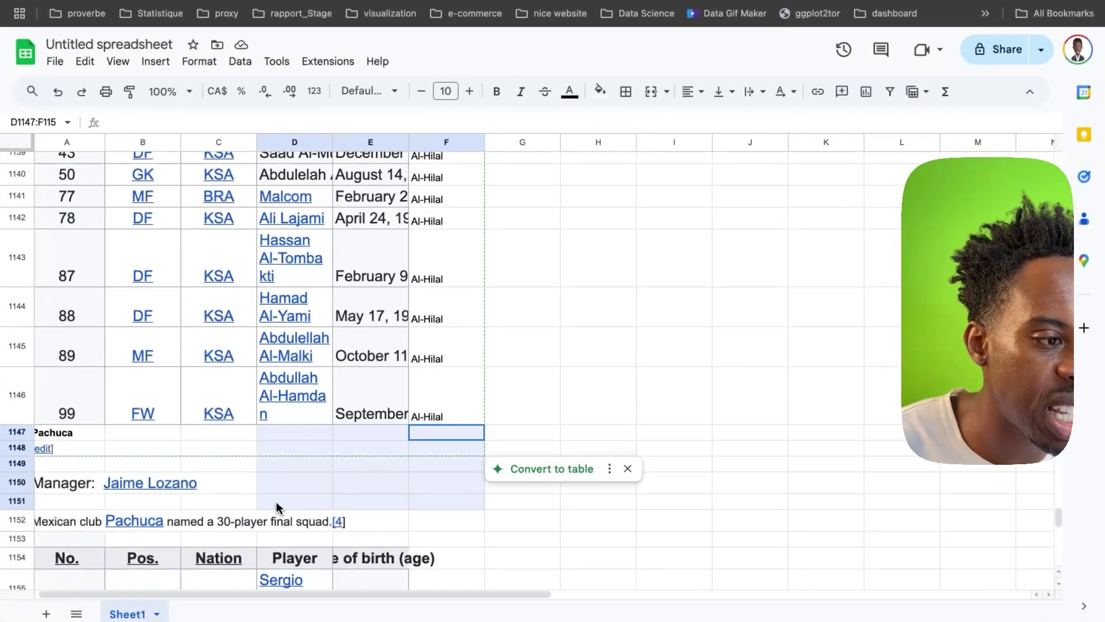
pyautogui.click(446, 483)
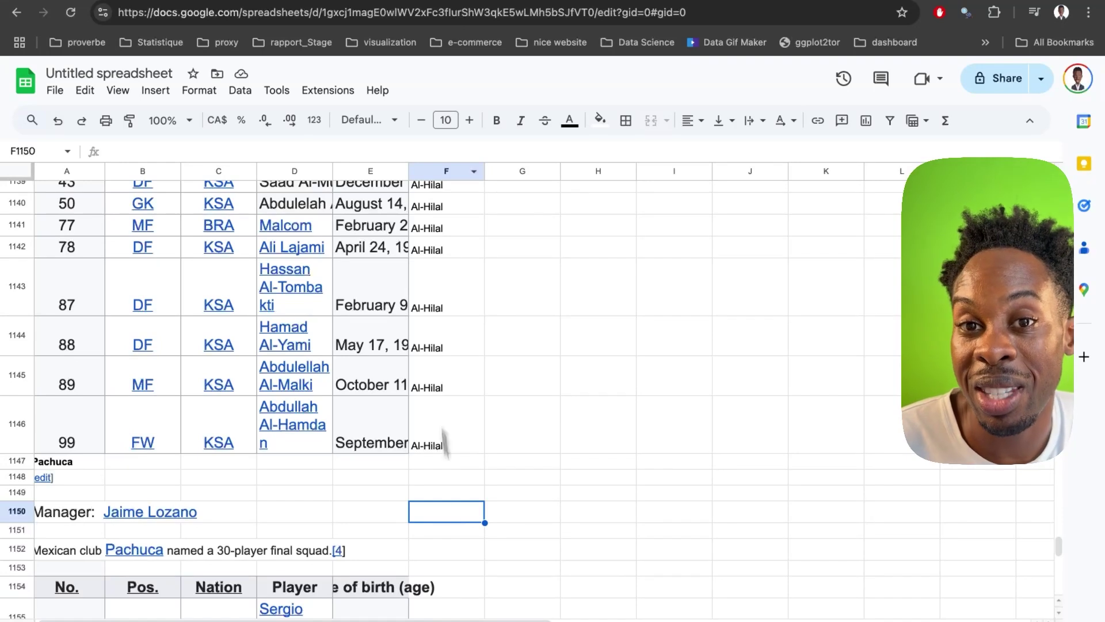
# Step: Create a filter covering columns A to F of the player list
pyautogui.click(438, 171)
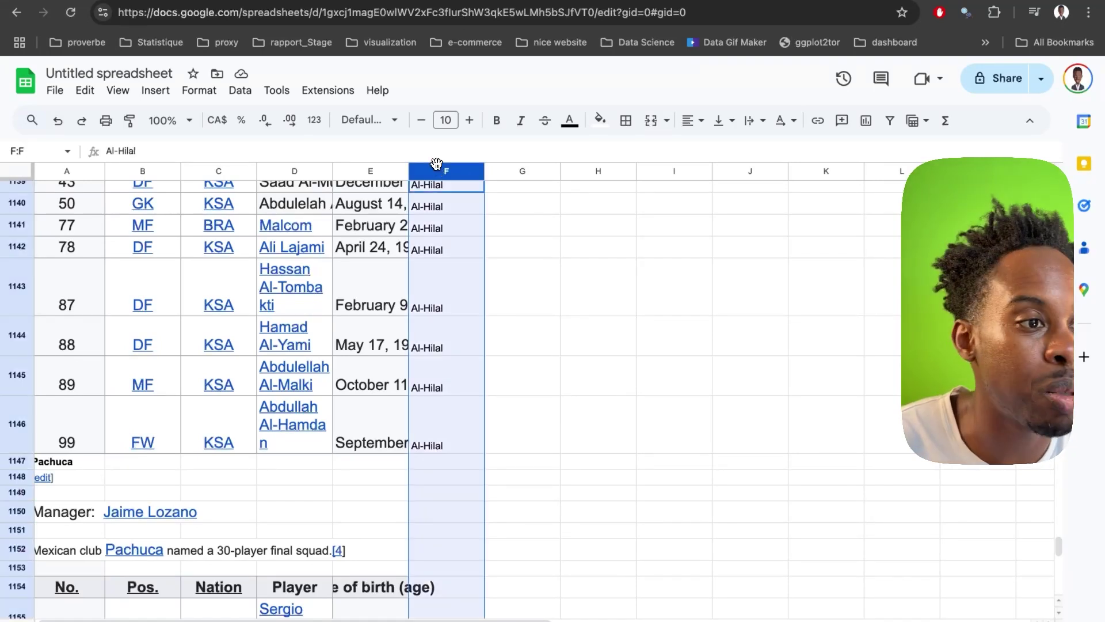
pyautogui.keyDown('shift'); pyautogui.click(69, 171); pyautogui.keyUp('shift')
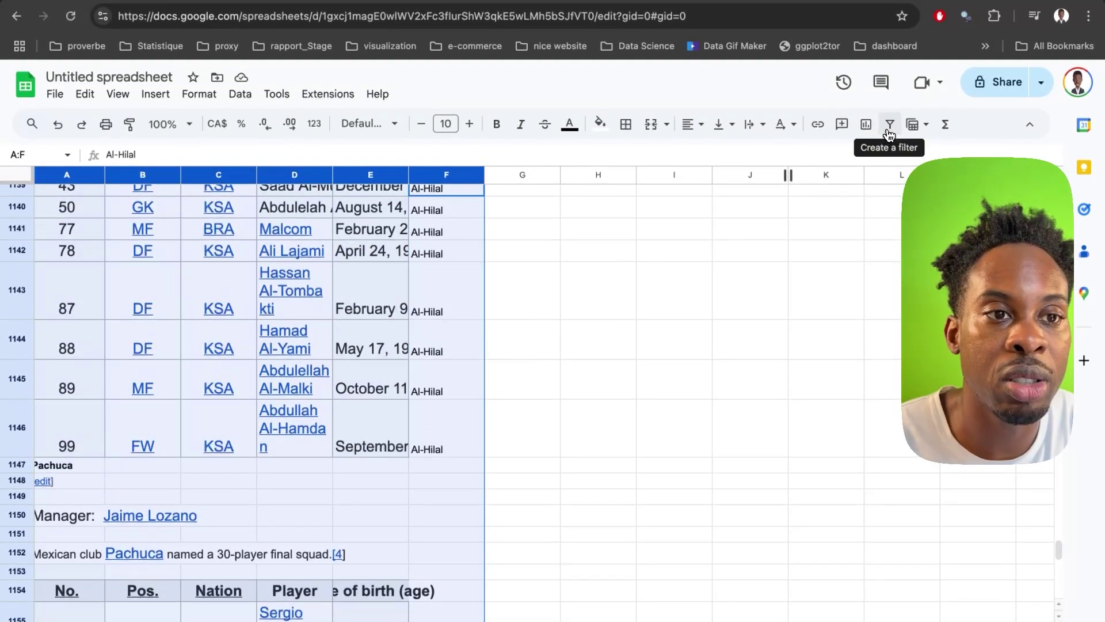
pyautogui.click(889, 126)
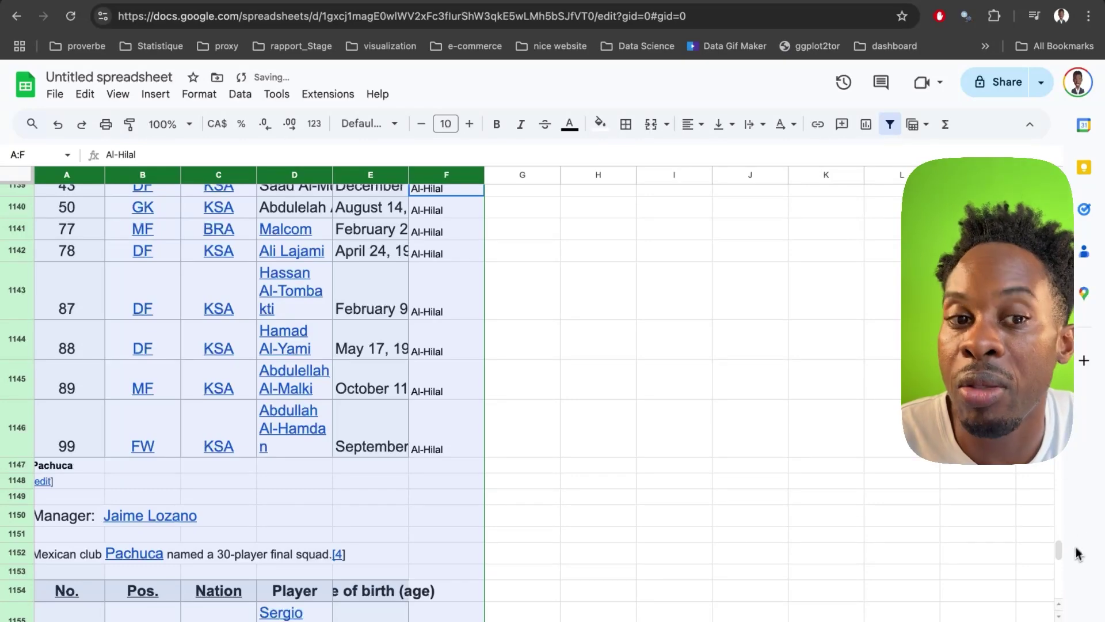
pyautogui.moveTo(1061, 554); pyautogui.dragTo(1059, 190)
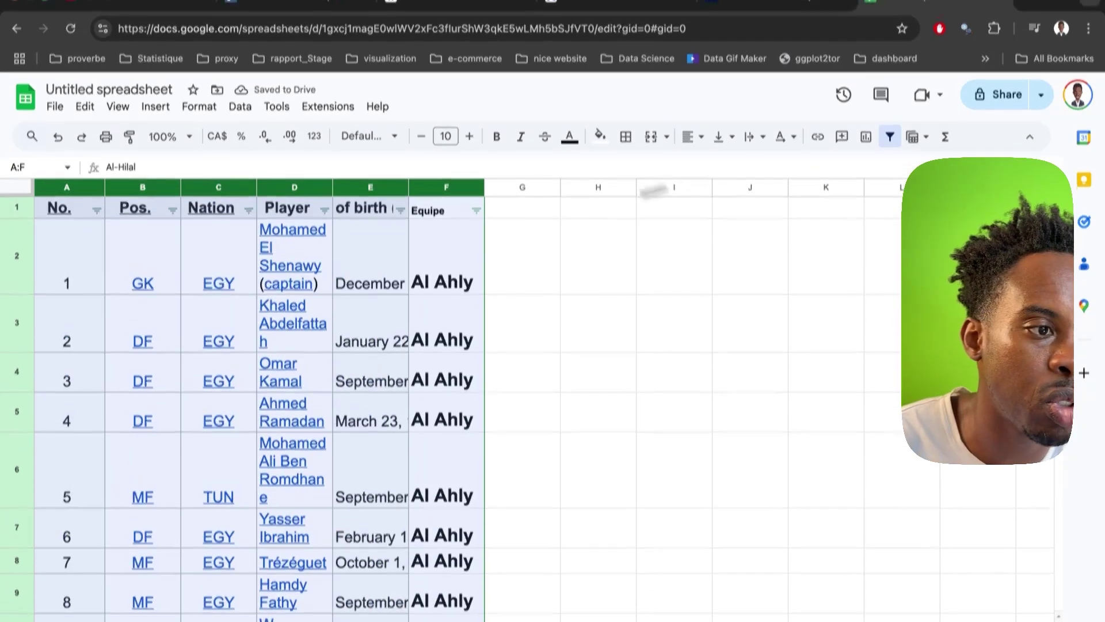
pyautogui.scroll(-10, 449, 247)
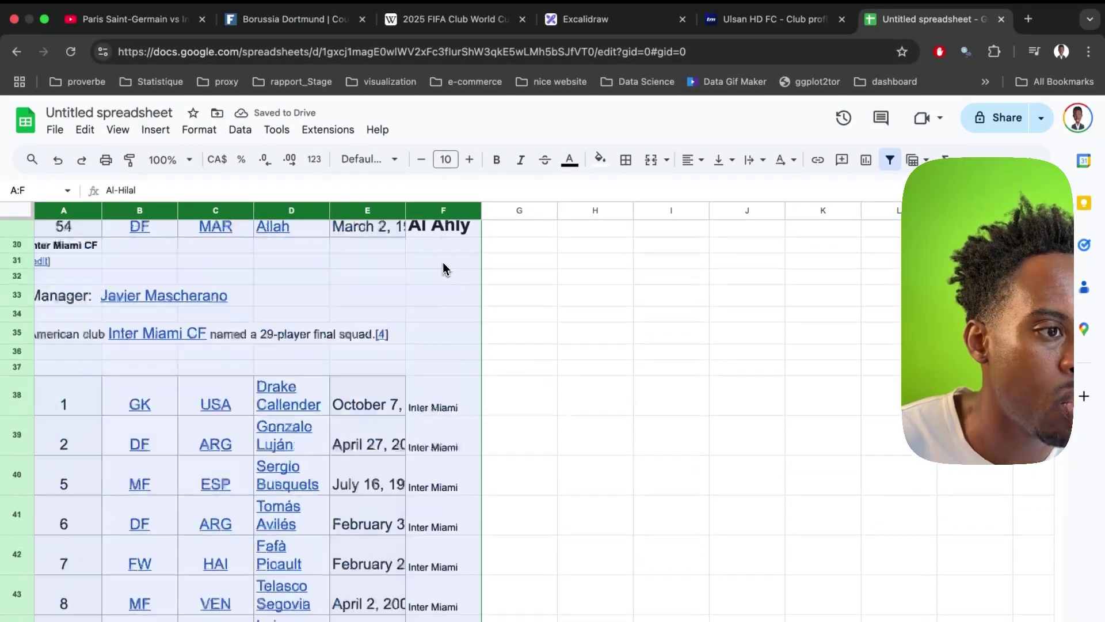
pyautogui.scroll(10, 481, 248)
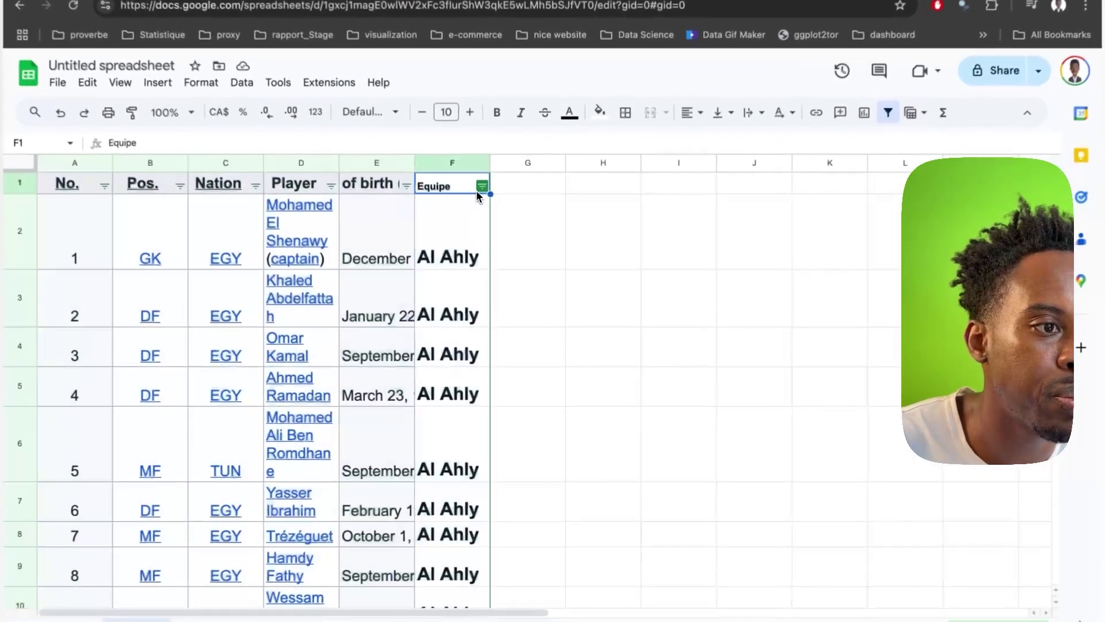
# Step: Filter the Equipe column to show only the rows with blank cells
pyautogui.click(486, 222)
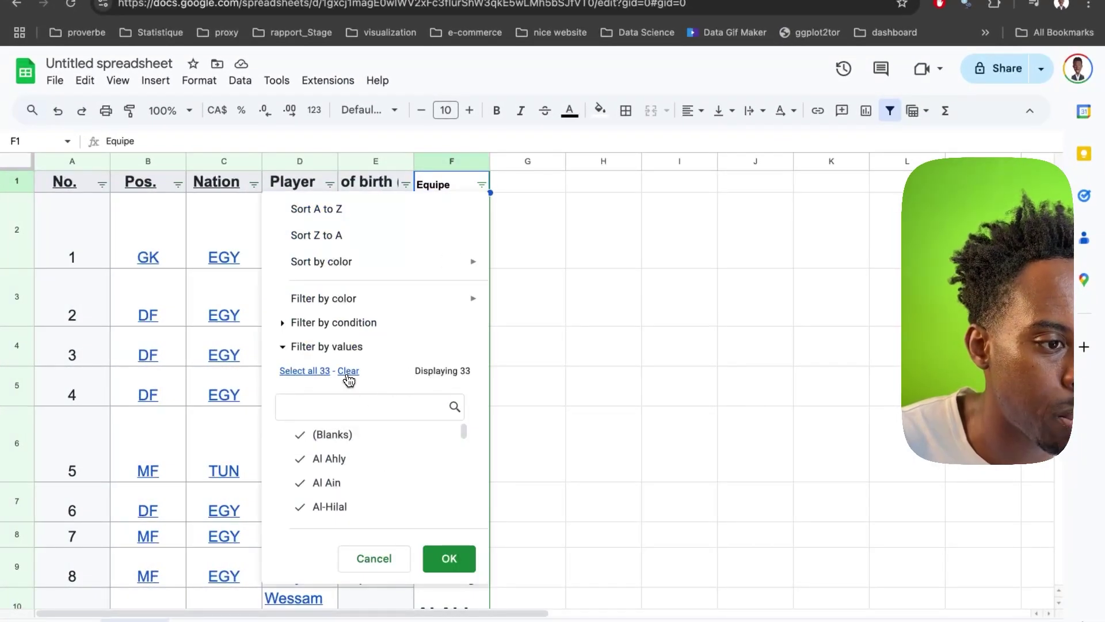
pyautogui.click(344, 436)
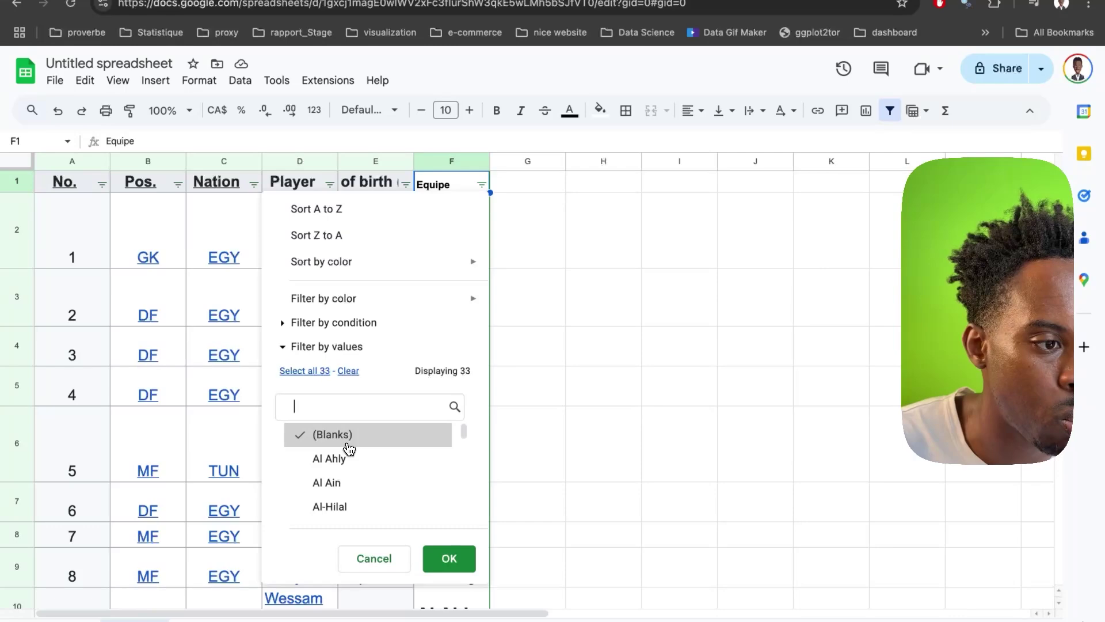
pyautogui.click(447, 558)
# Step: Delete all the filtered non-player rows below the header, across columns A to F
pyautogui.press('Down')
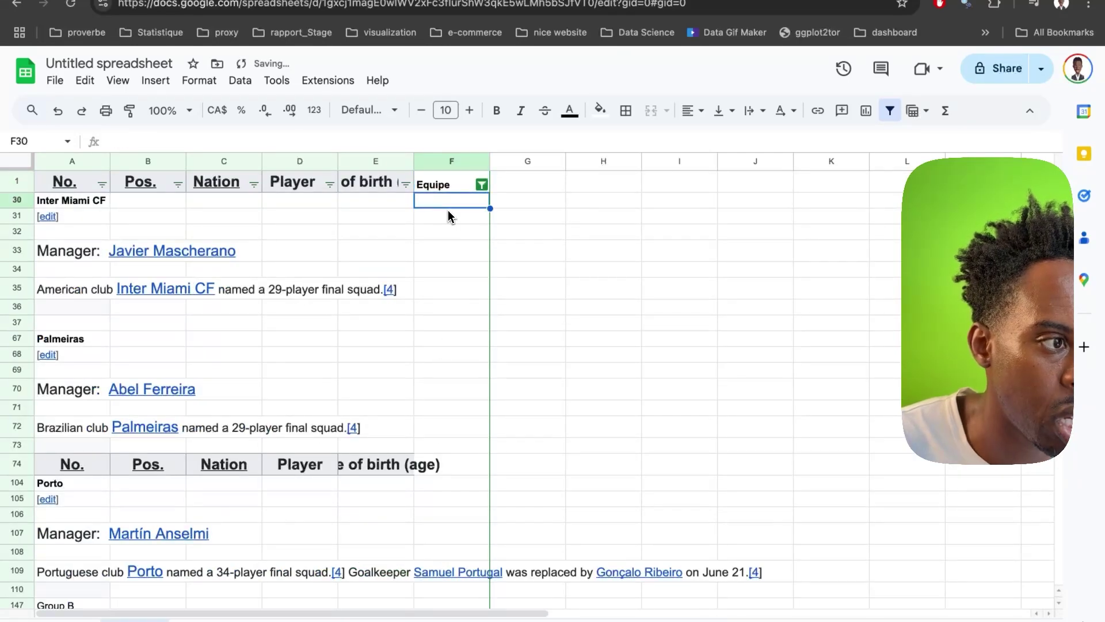
pyautogui.hotkey('shift', 'Left')
pyautogui.hotkey('shift', 'Left')
pyautogui.hotkey('shift', 'Left')
pyautogui.hotkey('shift', 'Left')
pyautogui.hotkey('shift', 'Left')
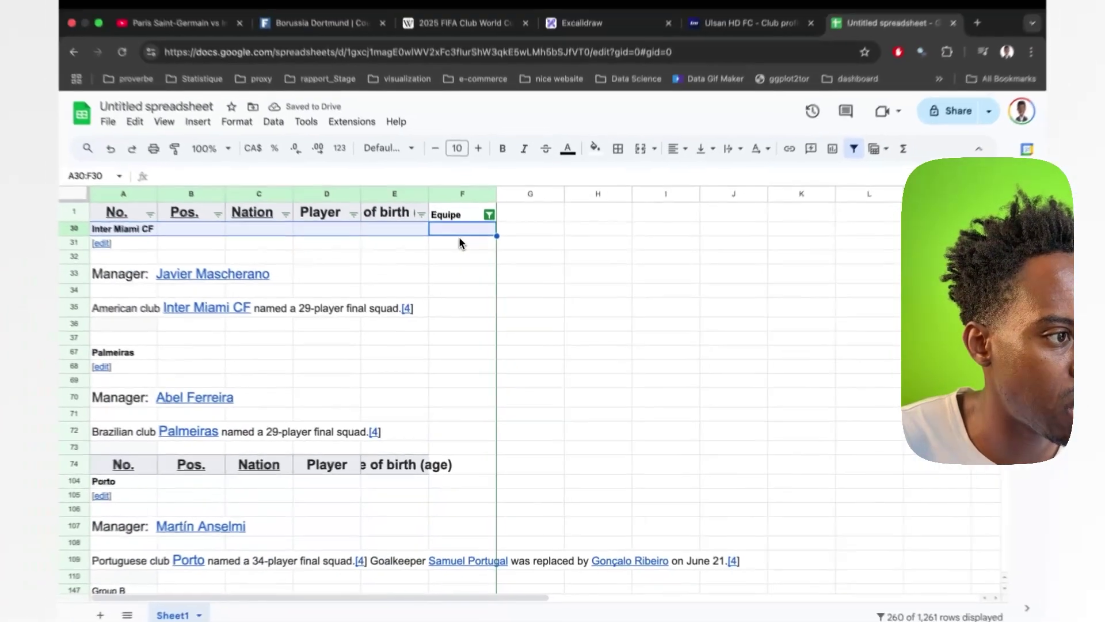
pyautogui.hotkey('ctrl', 'shift', 'Down')
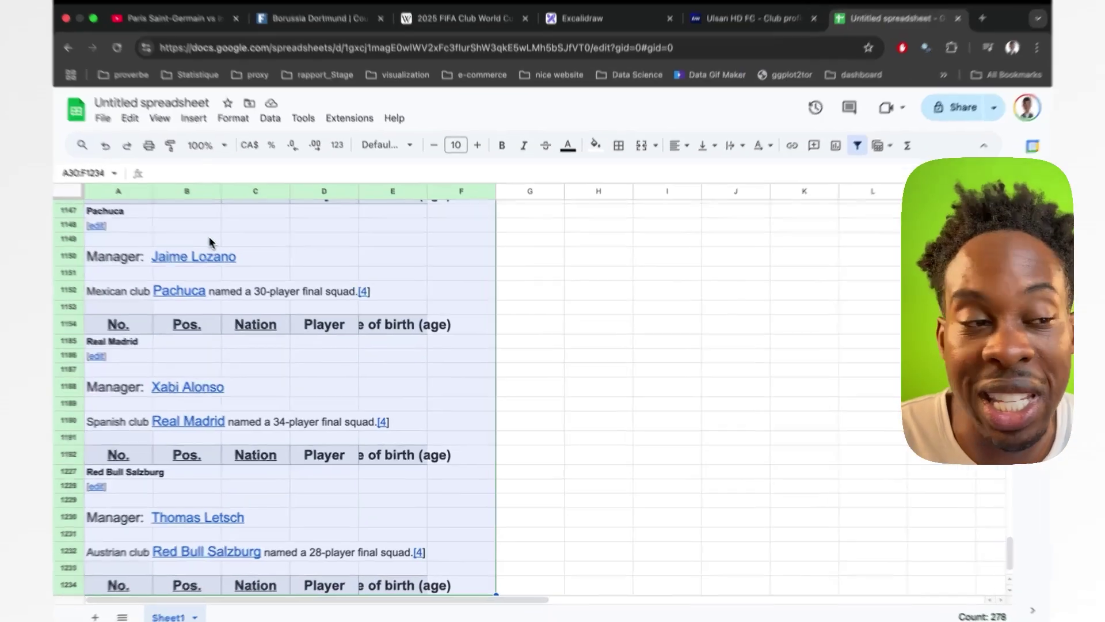
pyautogui.rightClick(224, 251)
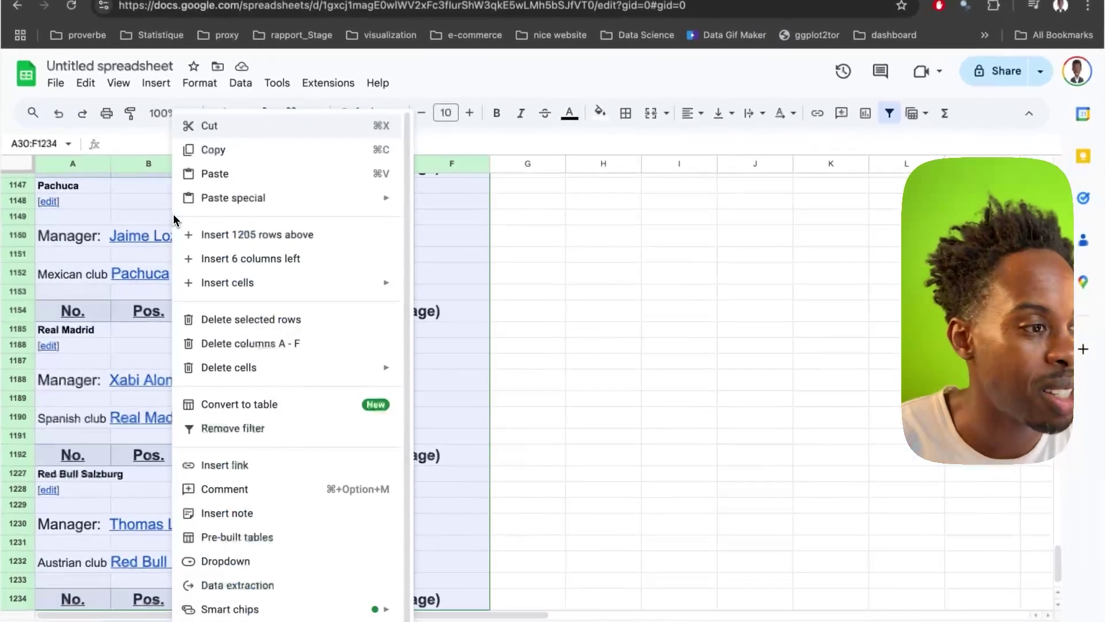
pyautogui.click(225, 320)
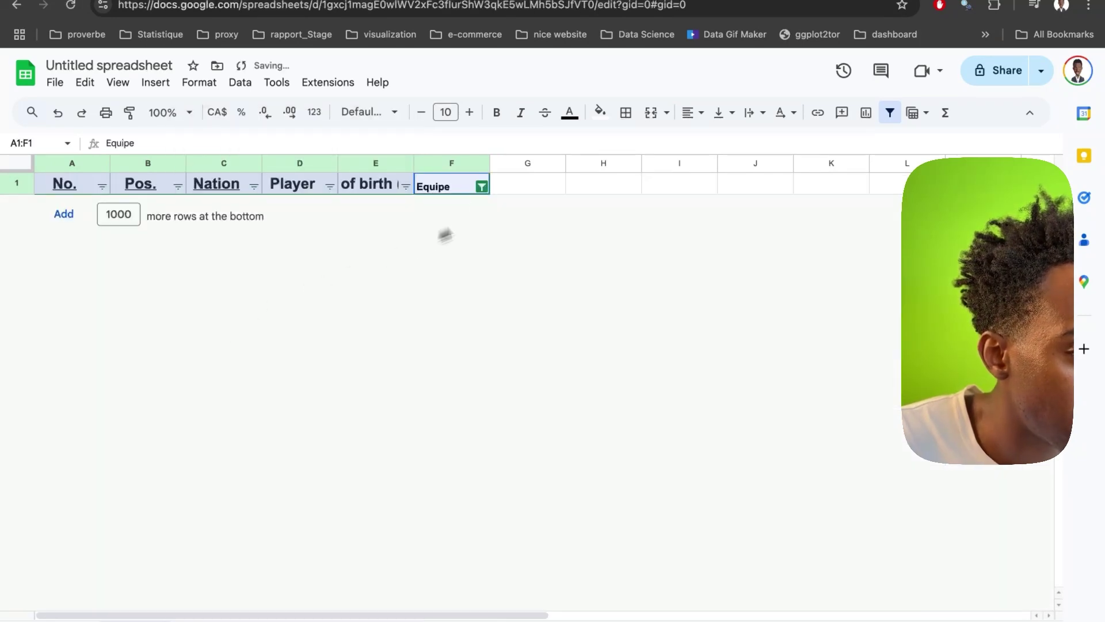
# Step: Reset the Equipe filter to show every team and check the remaining player rows
pyautogui.click(481, 186)
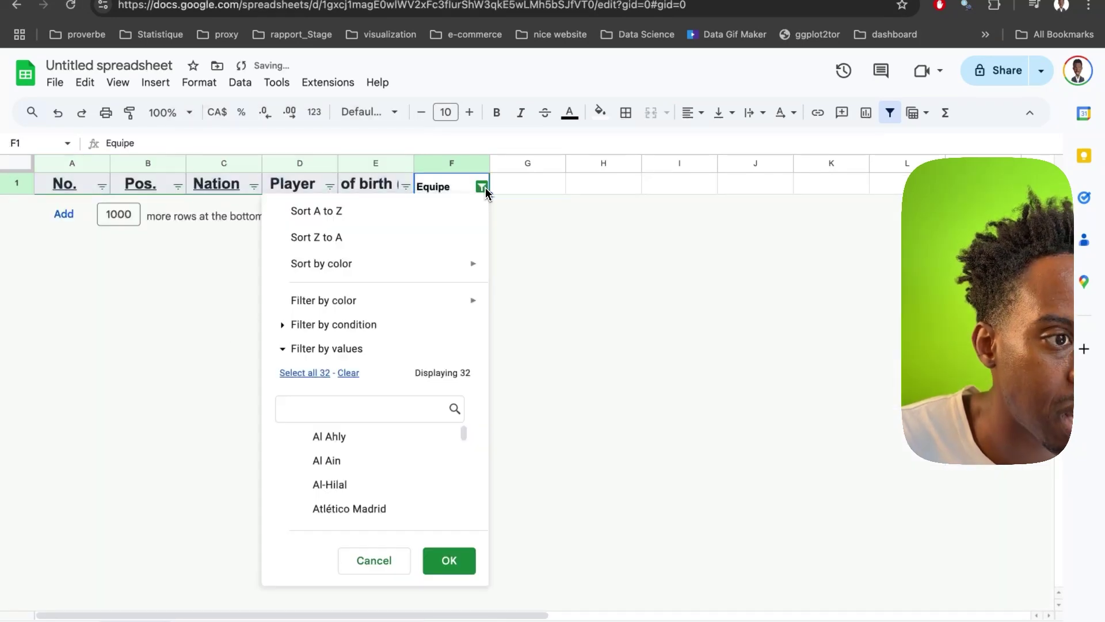
pyautogui.click(315, 374)
pyautogui.click(449, 560)
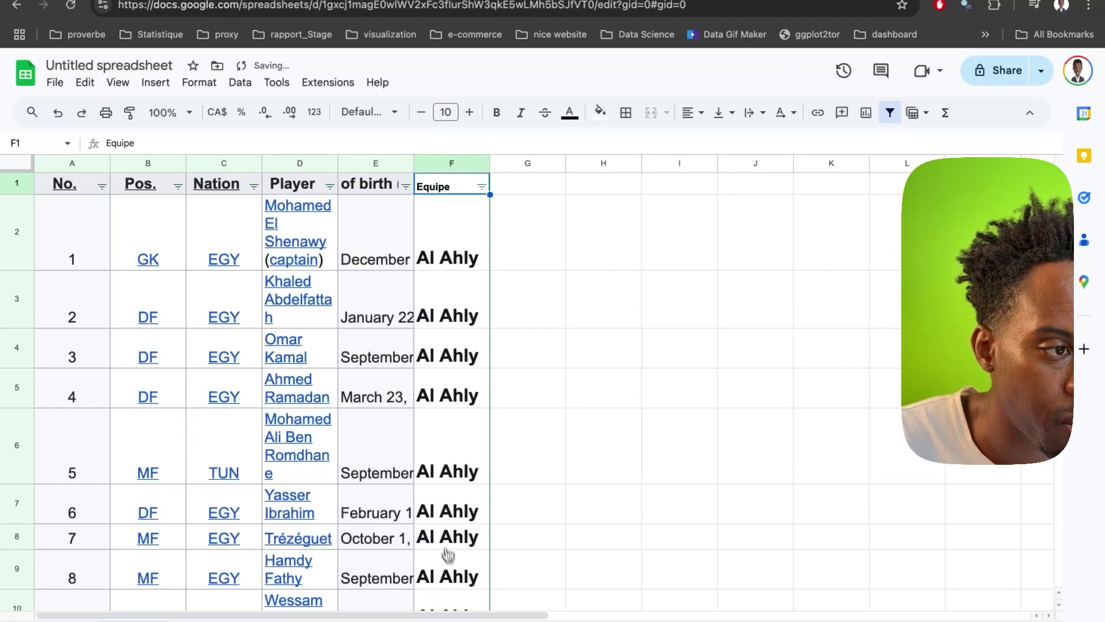
pyautogui.scroll(-20, 420, 425)
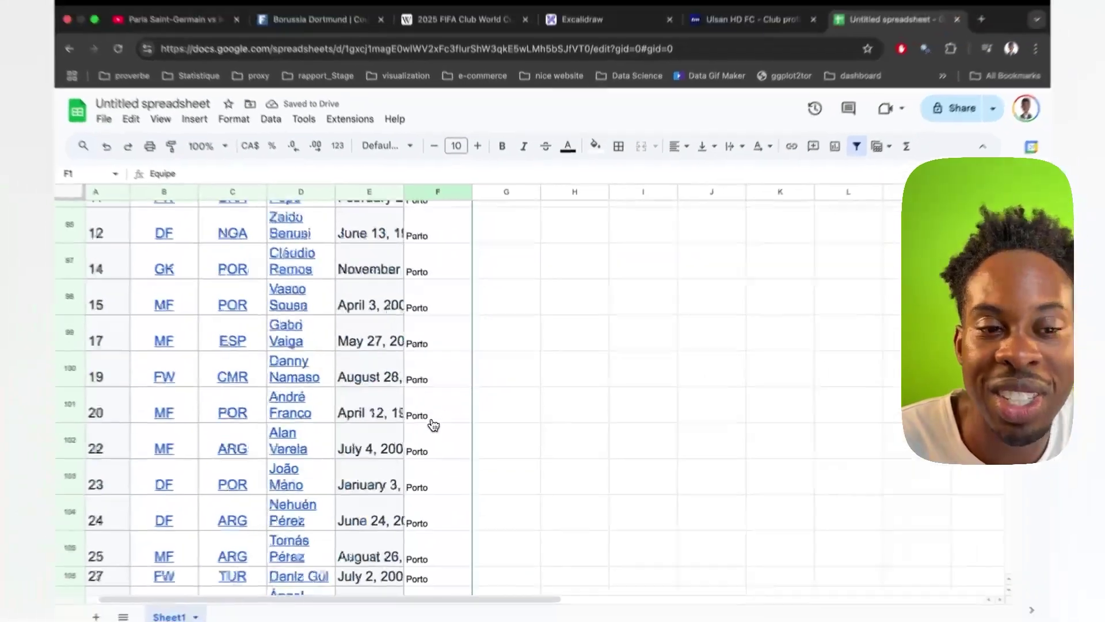
pyautogui.scroll(-20, 433, 424)
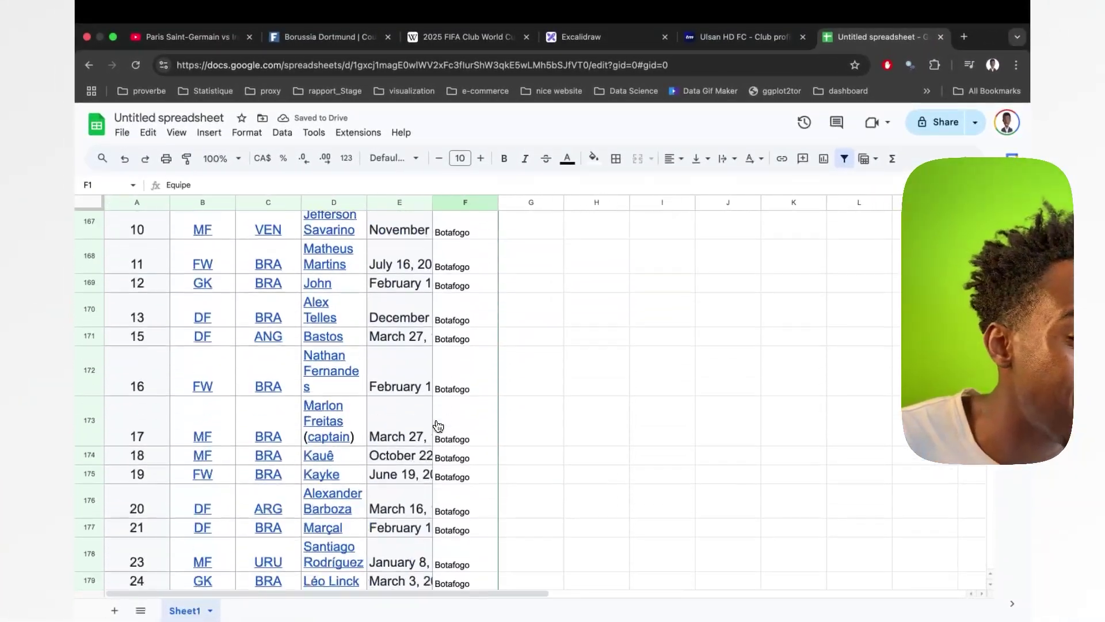
pyautogui.scroll(-3, 438, 426)
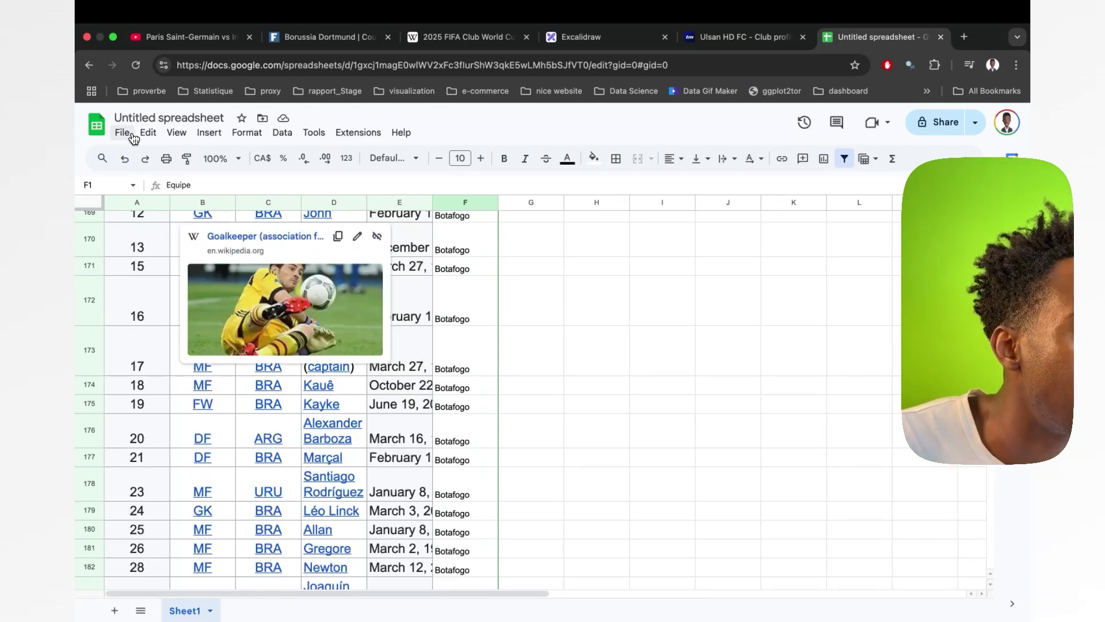
# Step: Clear the formatting of columns A to F
pyautogui.click(282, 133)
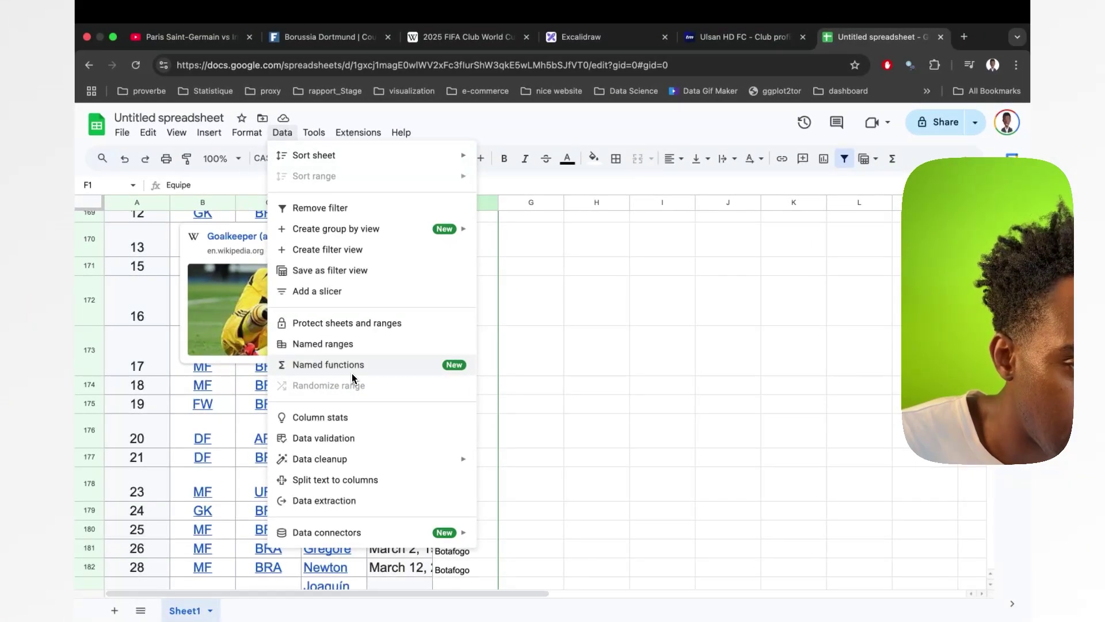
pyautogui.click(247, 133)
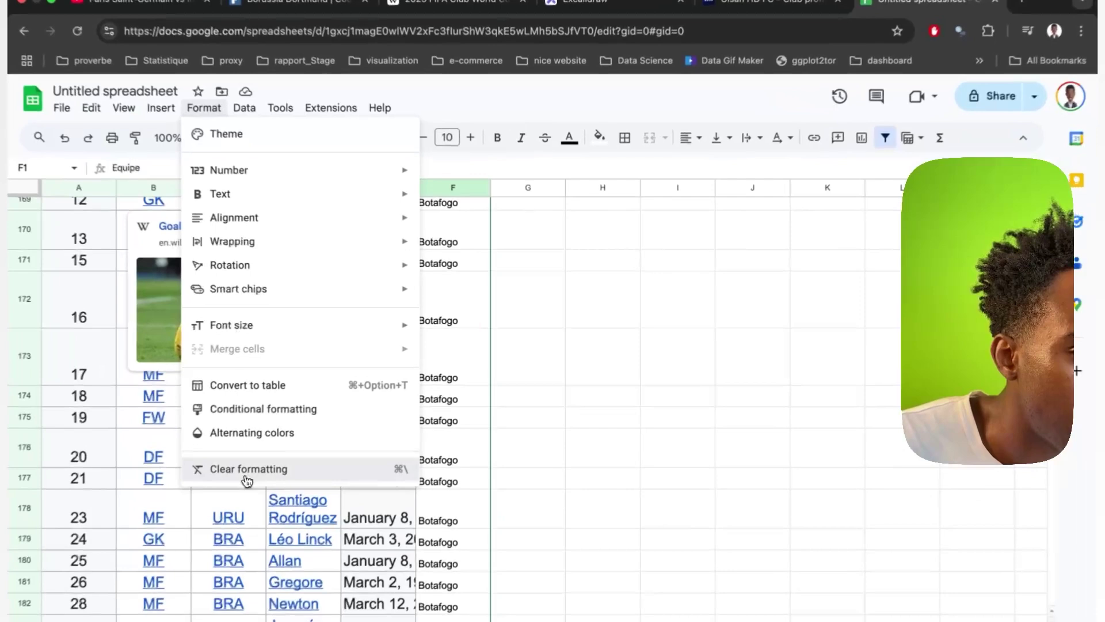
pyautogui.click(285, 450)
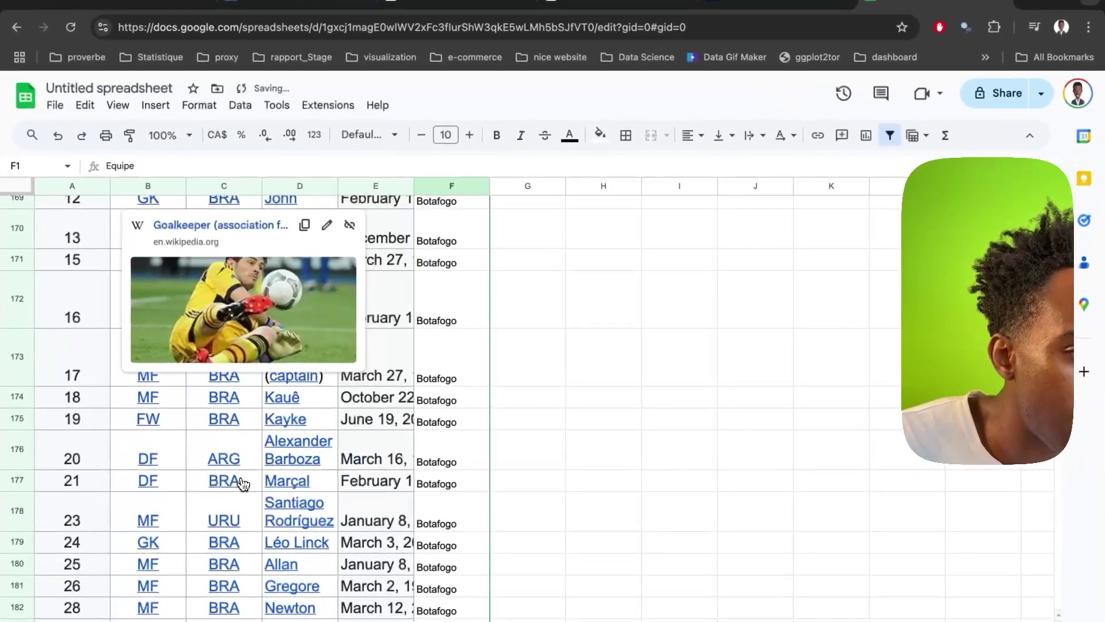
pyautogui.click(462, 187)
pyautogui.keyDown('shift'); pyautogui.click(86, 186); pyautogui.keyUp('shift')
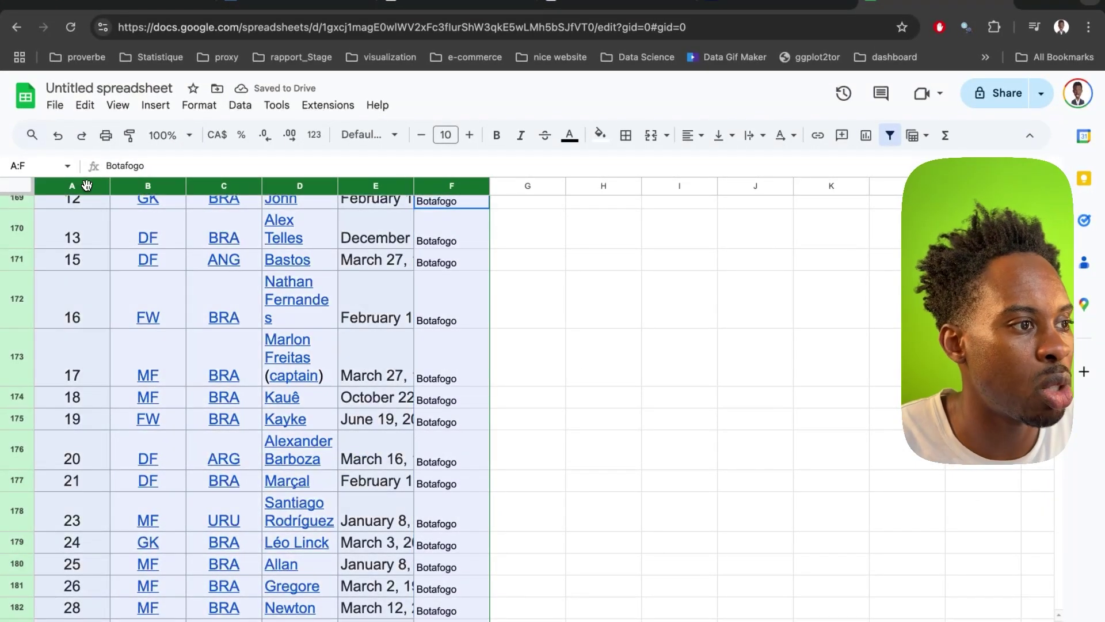
pyautogui.click(207, 106)
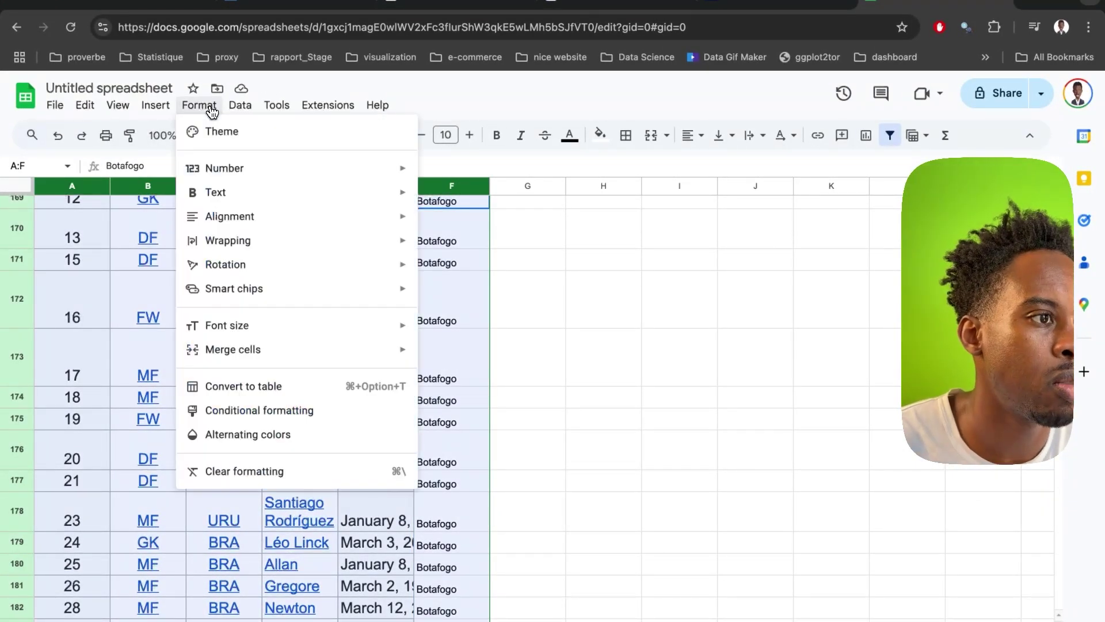
pyautogui.click(286, 472)
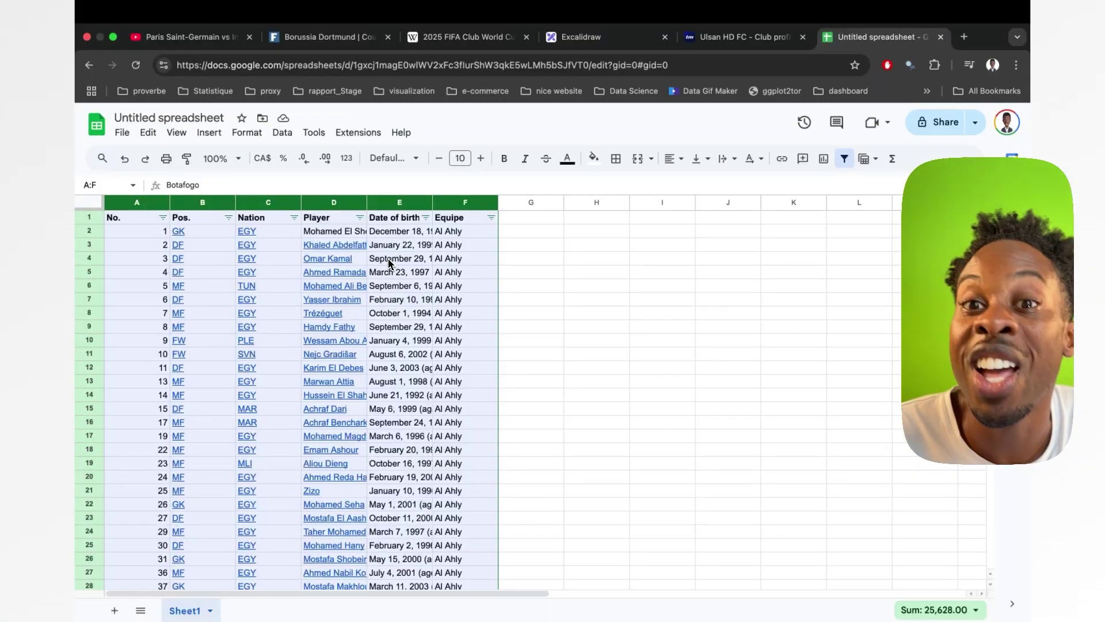
# Step: Filter the No. column to show only the leftover header rows containing "No."
pyautogui.scroll(-15, 389, 263)
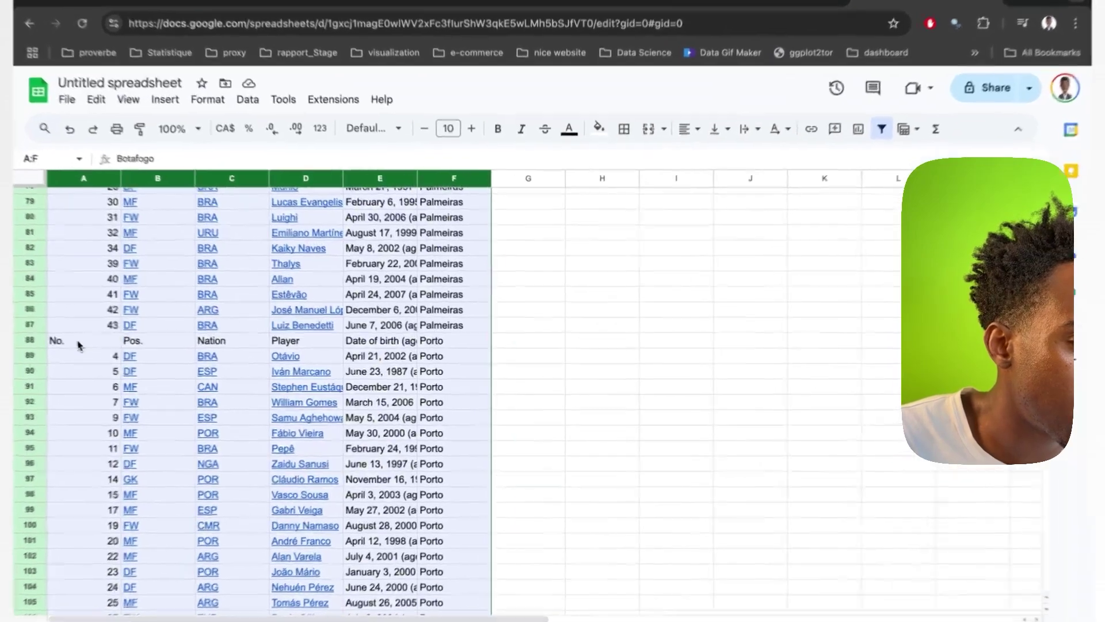
pyautogui.click(90, 349)
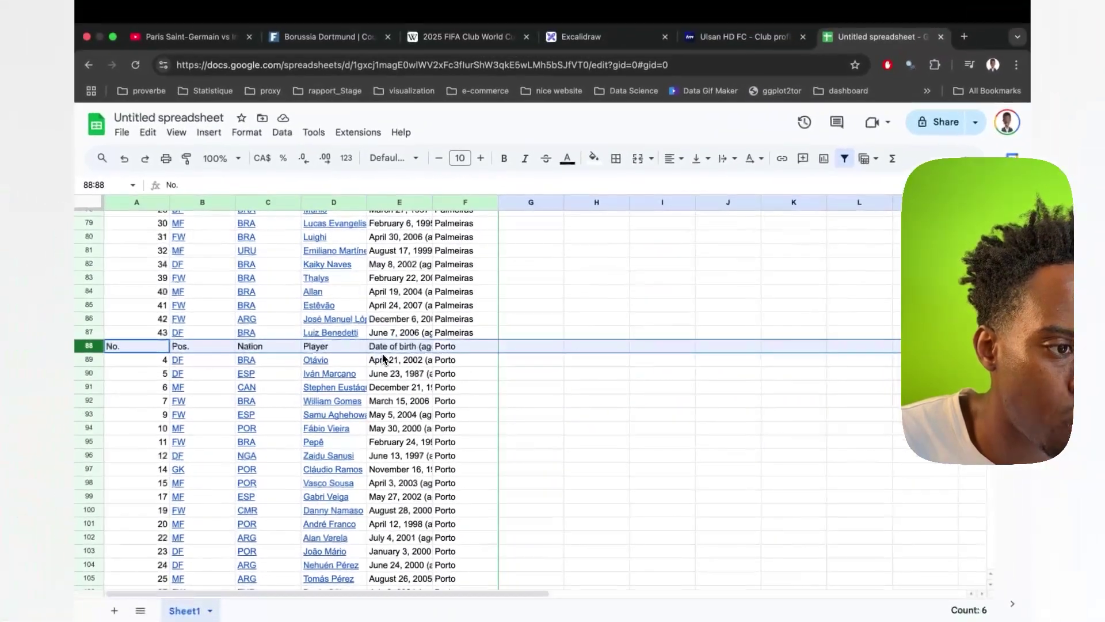
pyautogui.scroll(15, 377, 355)
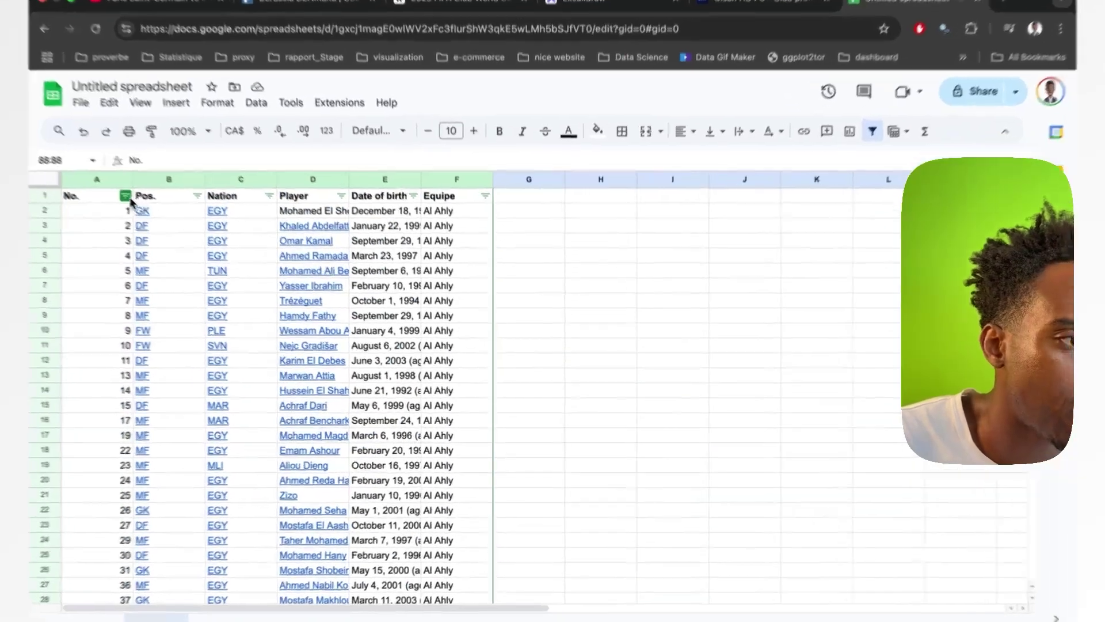
pyautogui.click(162, 217)
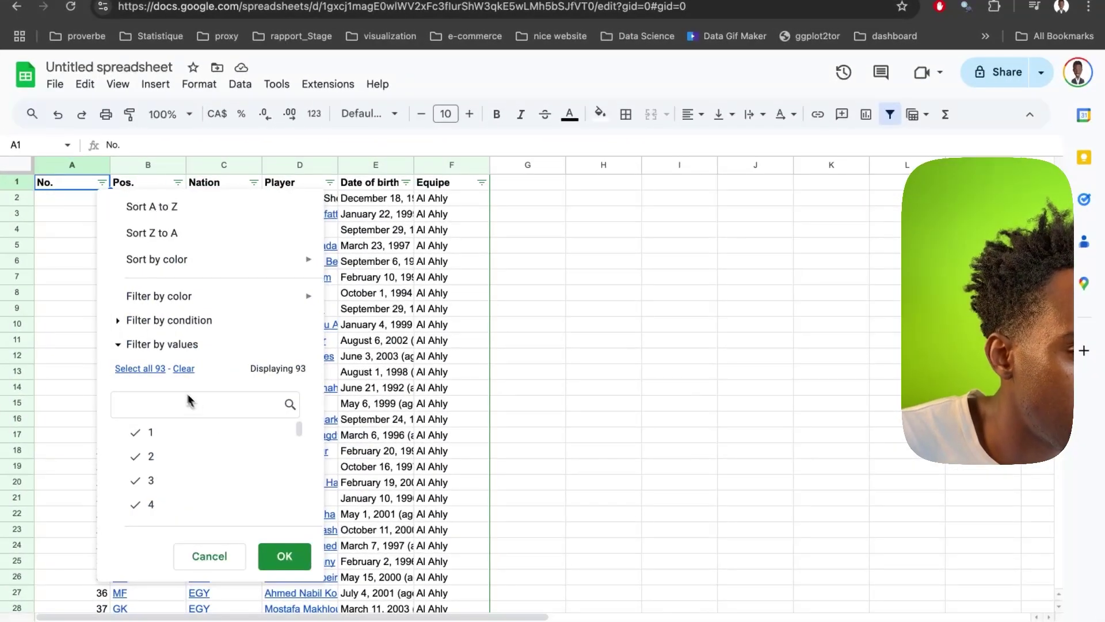
pyautogui.click(181, 376)
pyautogui.moveTo(298, 430); pyautogui.dragTo(298, 509)
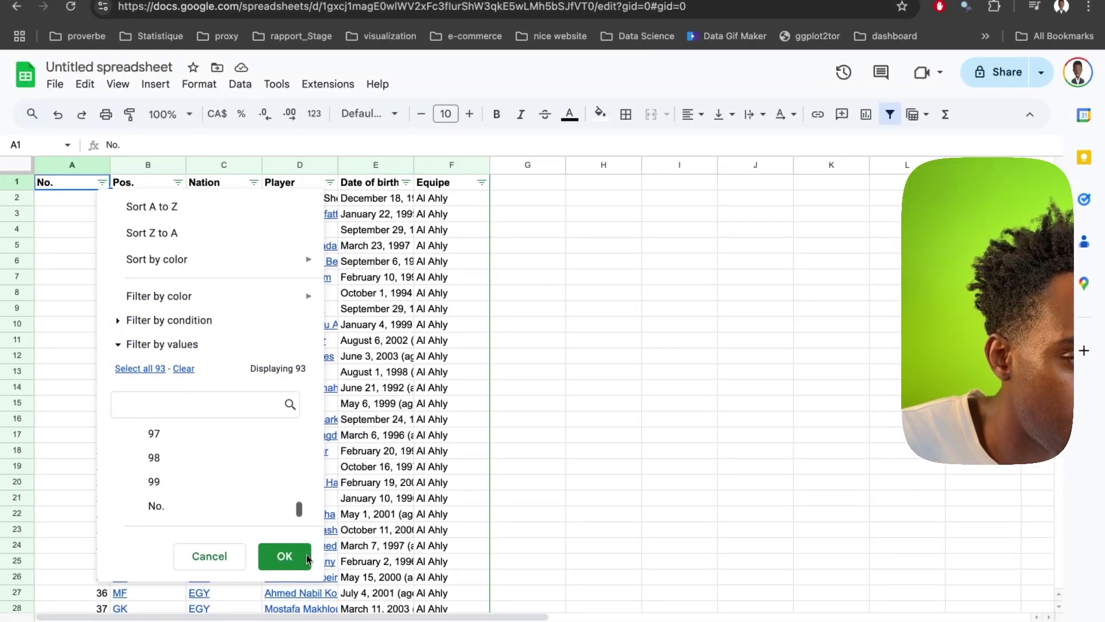
pyautogui.click(217, 506)
pyautogui.click(284, 555)
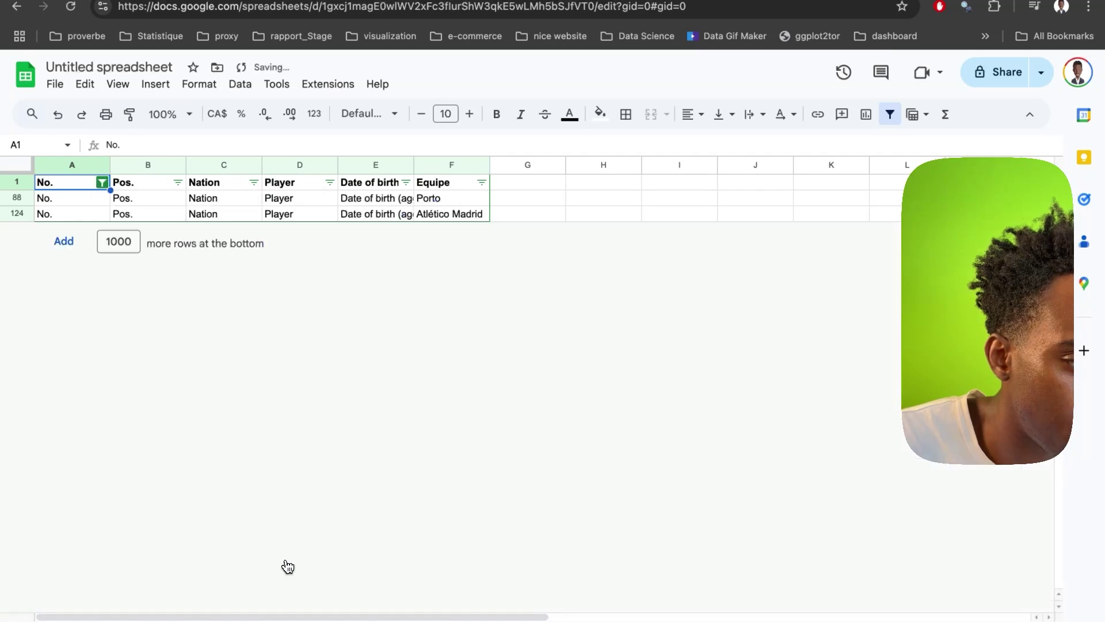
# Step: Delete the repeated header rows labelled Porto and Atlético Madrid from the filtered list
pyautogui.click(16, 214)
pyautogui.moveTo(43, 197); pyautogui.dragTo(427, 217)
pyautogui.rightClick(427, 216)
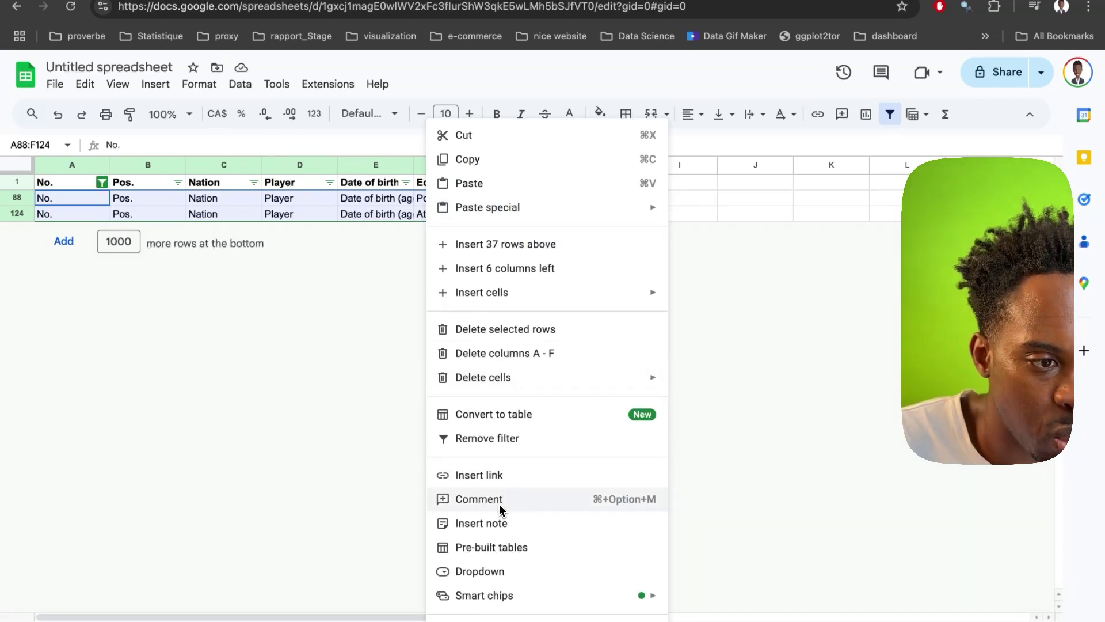
pyautogui.click(507, 331)
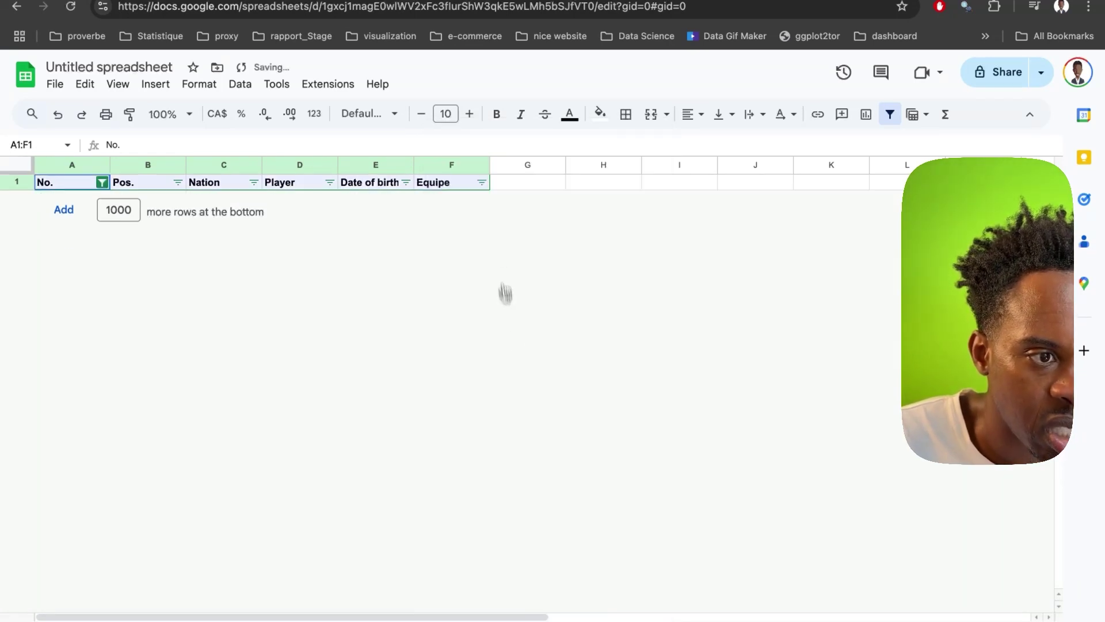
# Step: Reset the No. filter to show all players and check the list for leftover header rows
pyautogui.click(102, 184)
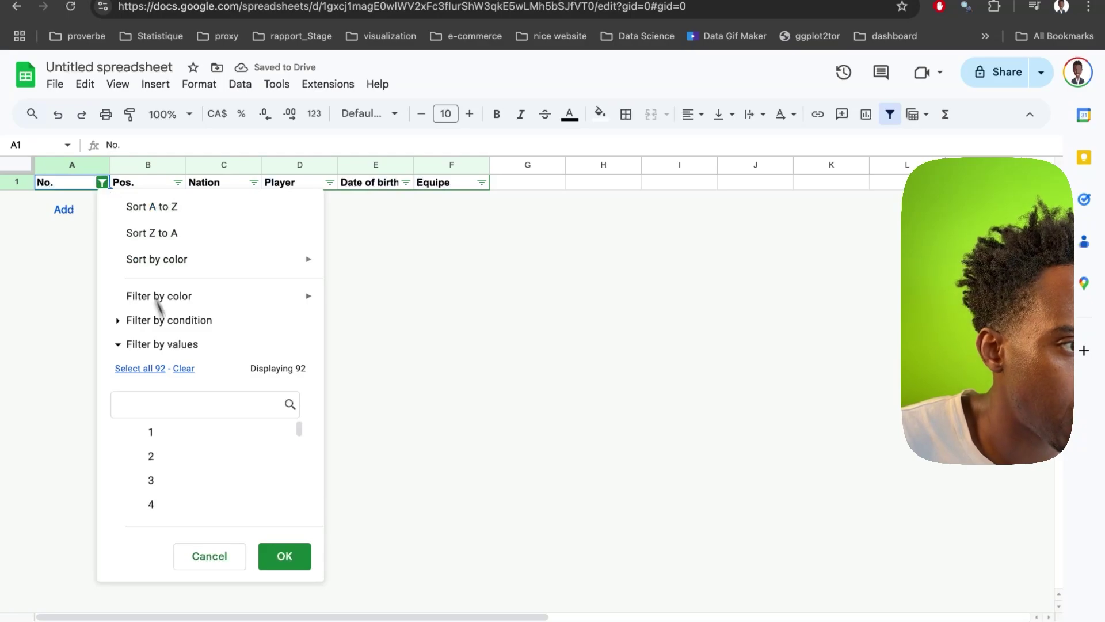
pyautogui.click(284, 556)
pyautogui.scroll(-20, 284, 557)
pyautogui.scroll(-20, 284, 558)
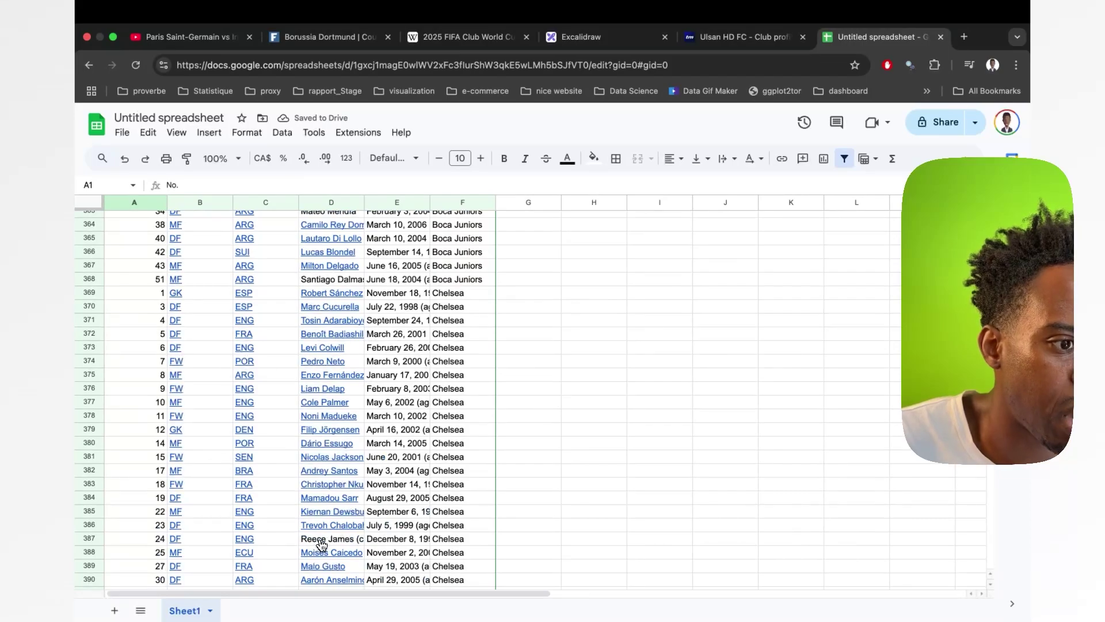
pyautogui.scroll(20, 321, 544)
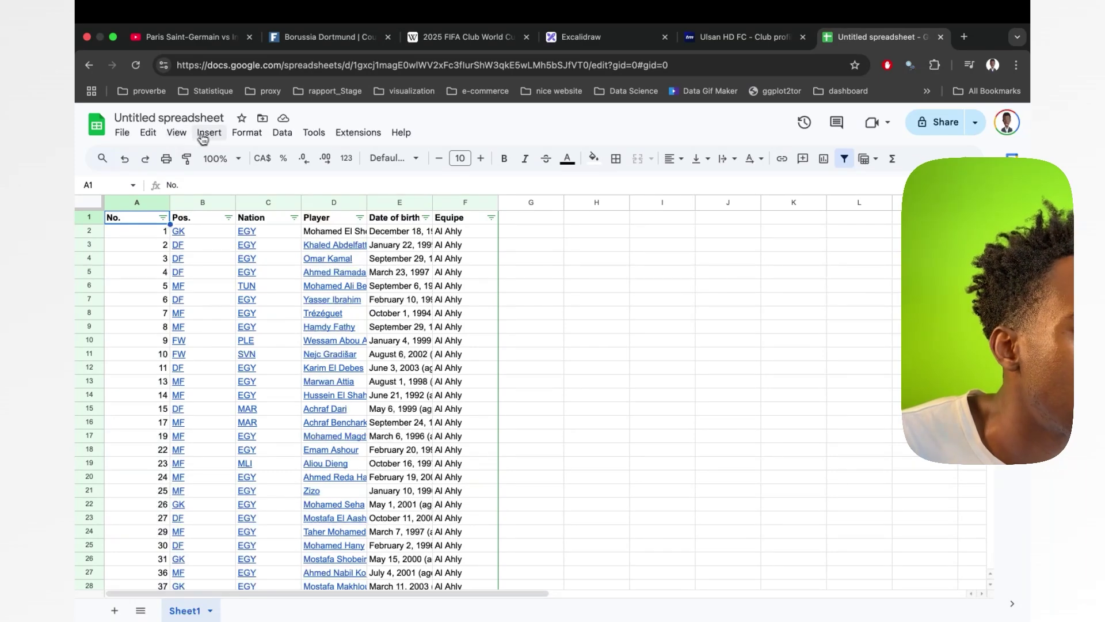
# Step: Convert the player list in columns A to F to a table
pyautogui.click(178, 133)
pyautogui.moveTo(452, 214); pyautogui.dragTo(92, 210)
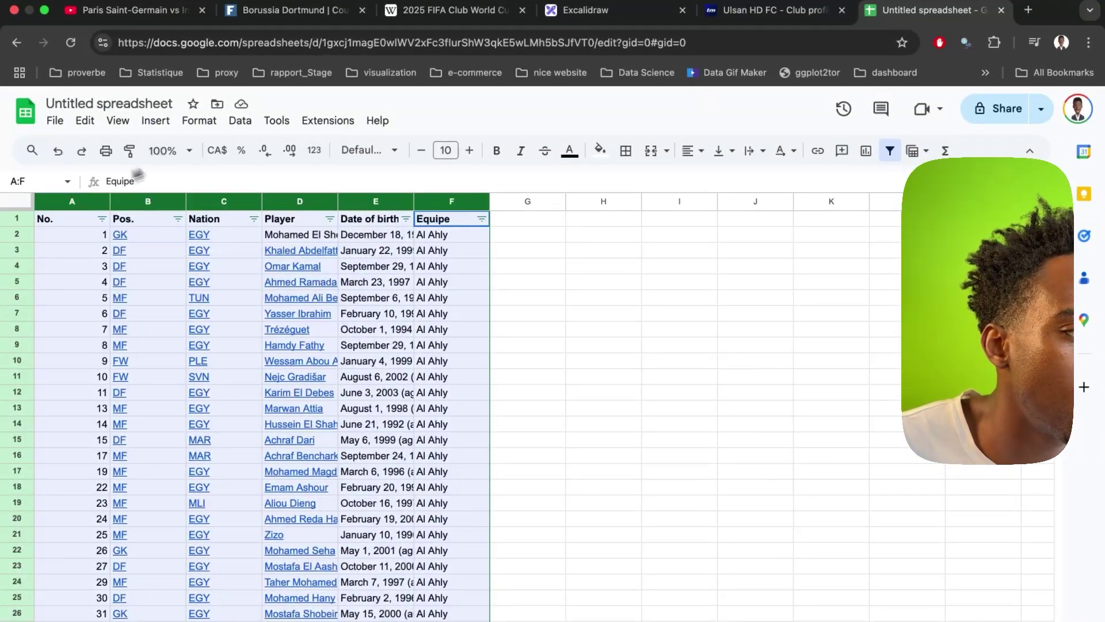
pyautogui.click(201, 121)
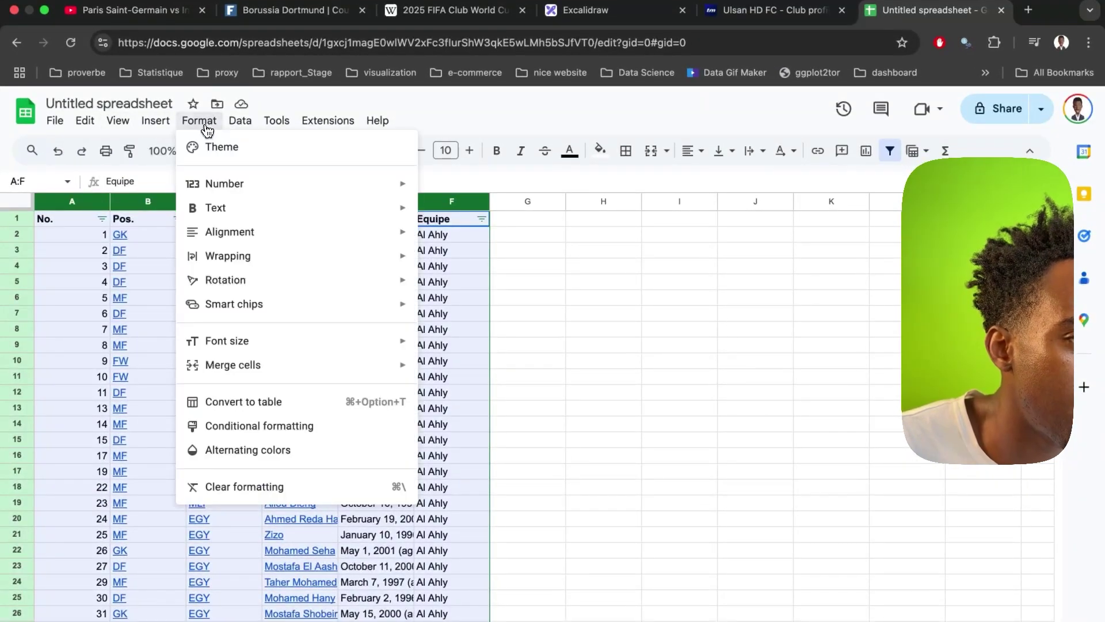
pyautogui.click(241, 401)
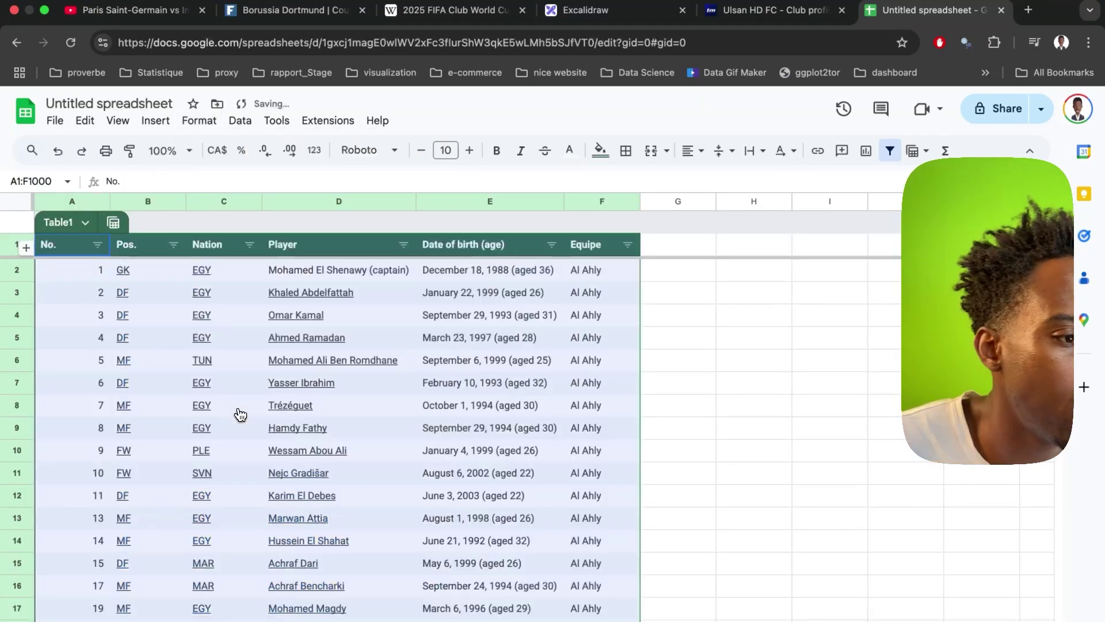
# Step: Create a pivot table from Table1 in a new sheet
pyautogui.scroll(-15, 625, 384)
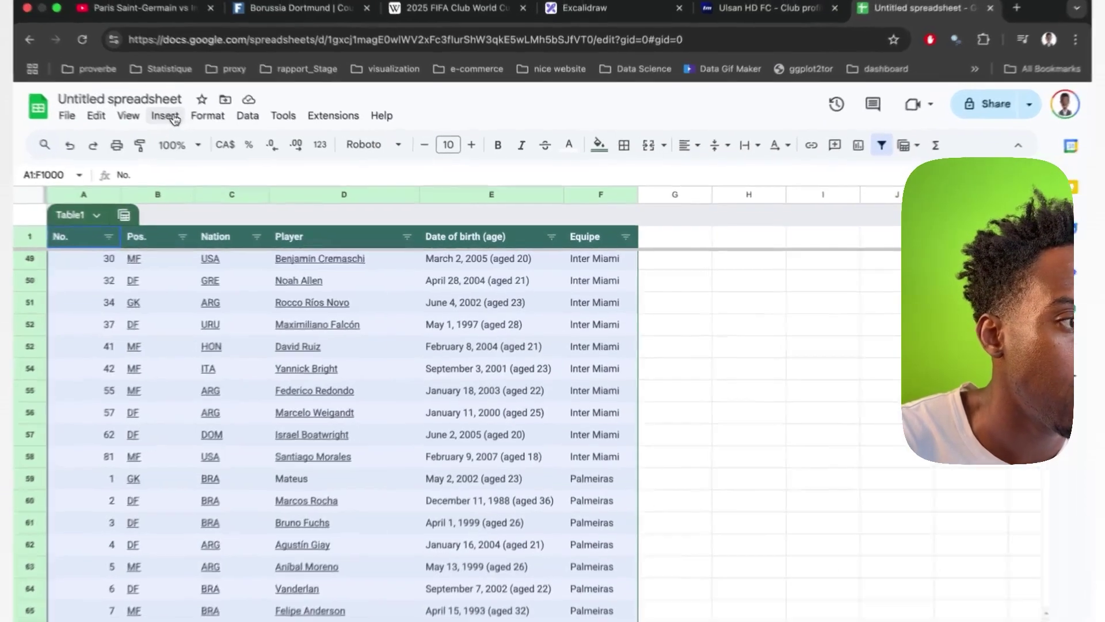
pyautogui.click(216, 133)
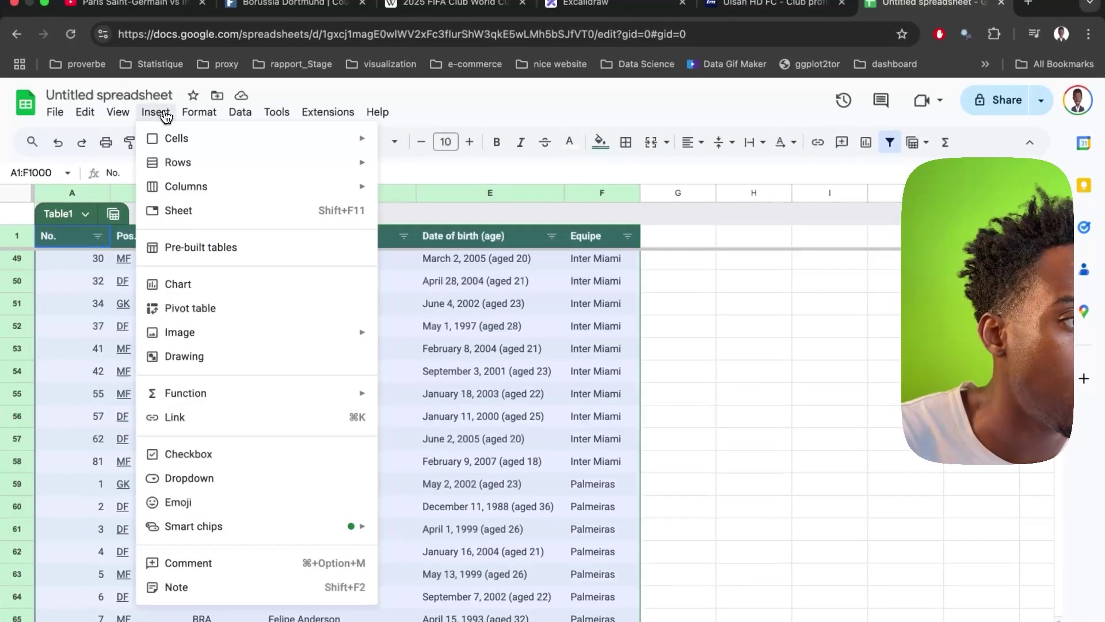
pyautogui.click(206, 315)
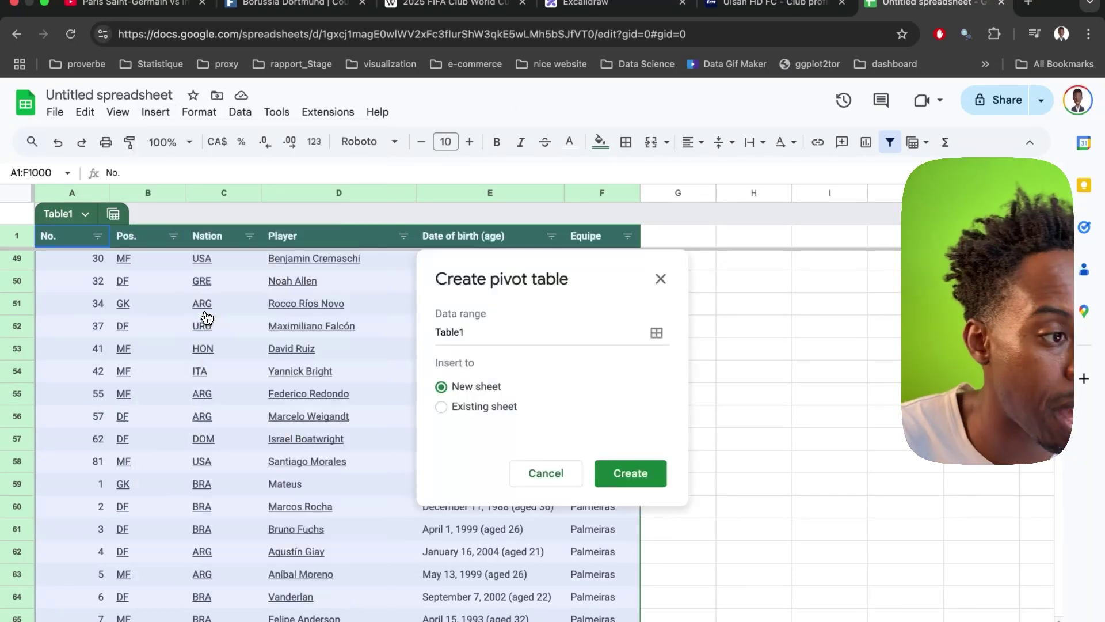
pyautogui.click(612, 475)
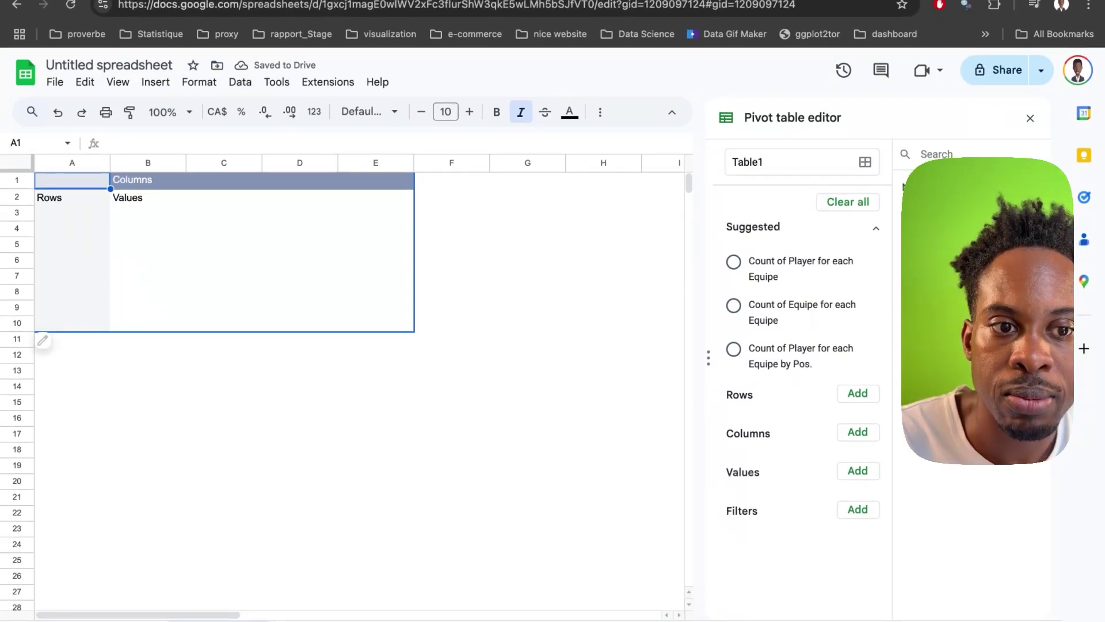
# Step: Group the pivot table rows by Nation and add Nation as a value summarized by COUNTA
pyautogui.click(857, 394)
pyautogui.click(788, 421)
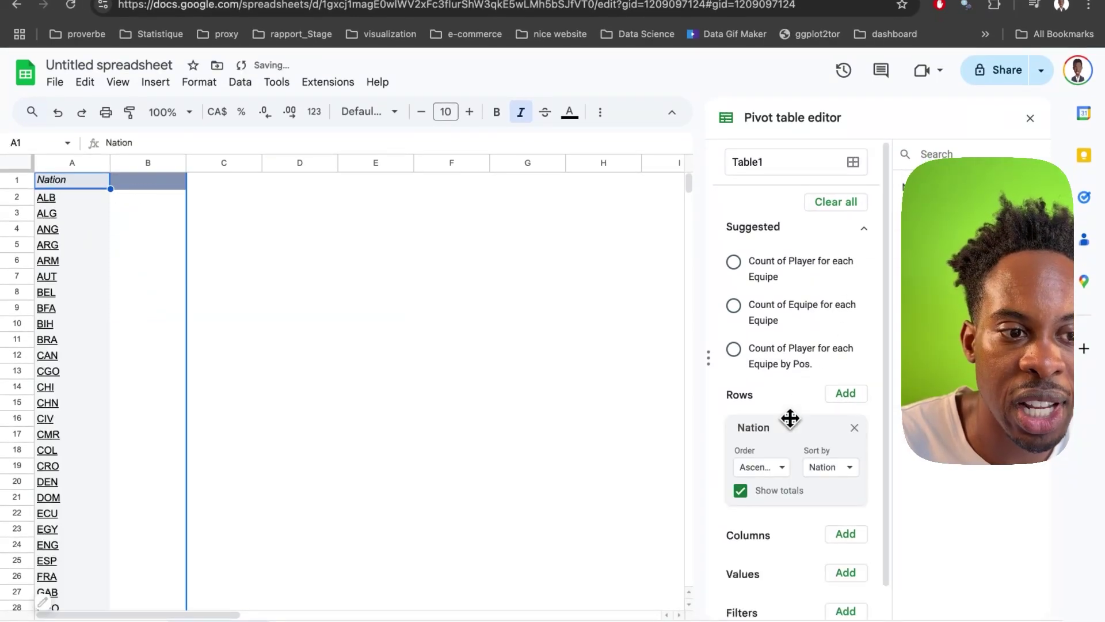
pyautogui.scroll(-1, 789, 418)
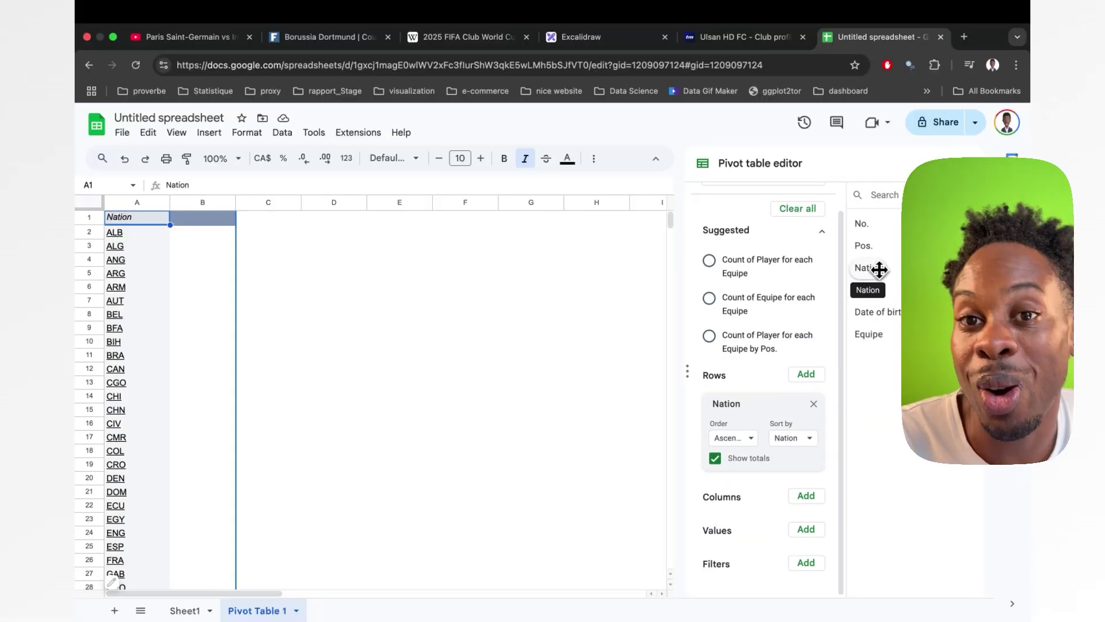
pyautogui.moveTo(879, 269); pyautogui.dragTo(762, 560)
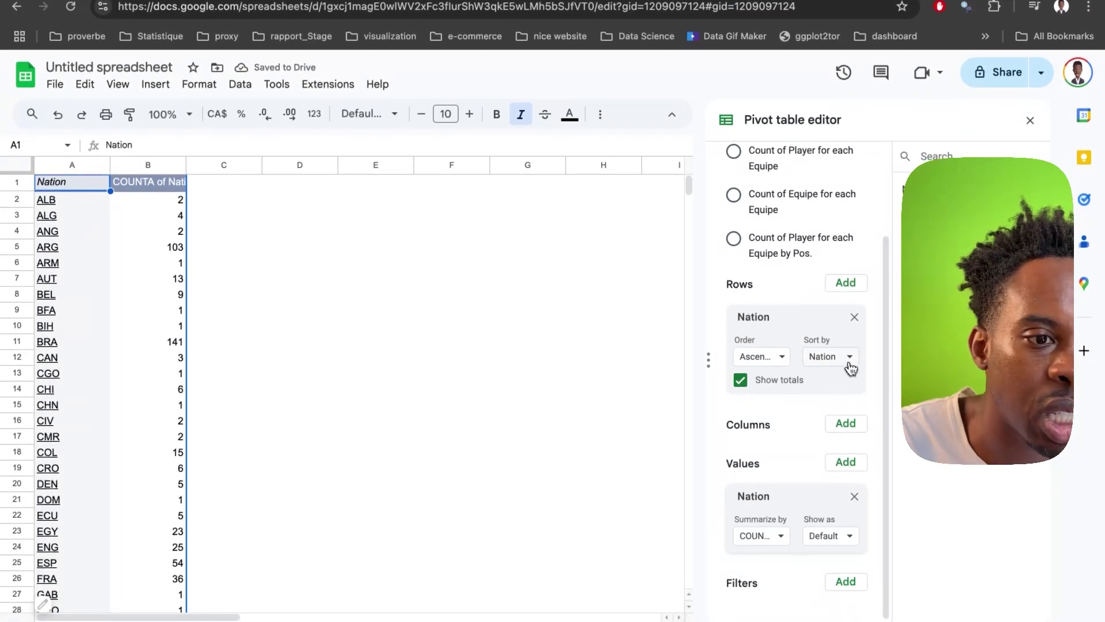
# Step: Sort the pivot table's Nation rows by COUNTA of Nation in descending order
pyautogui.click(846, 378)
pyautogui.click(847, 406)
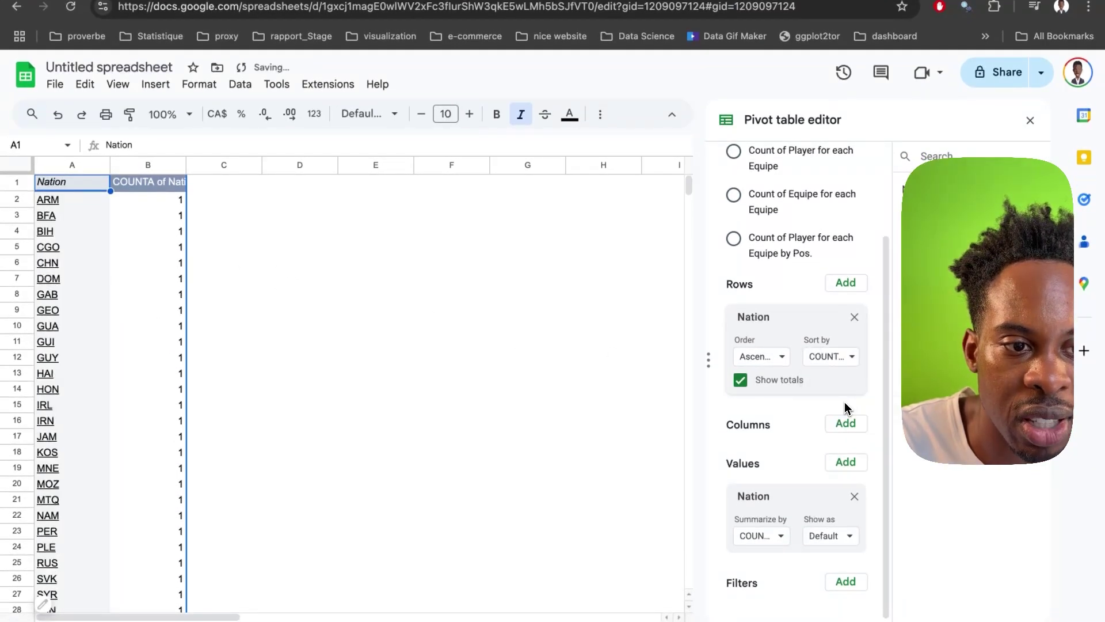
pyautogui.click(788, 362)
pyautogui.click(783, 402)
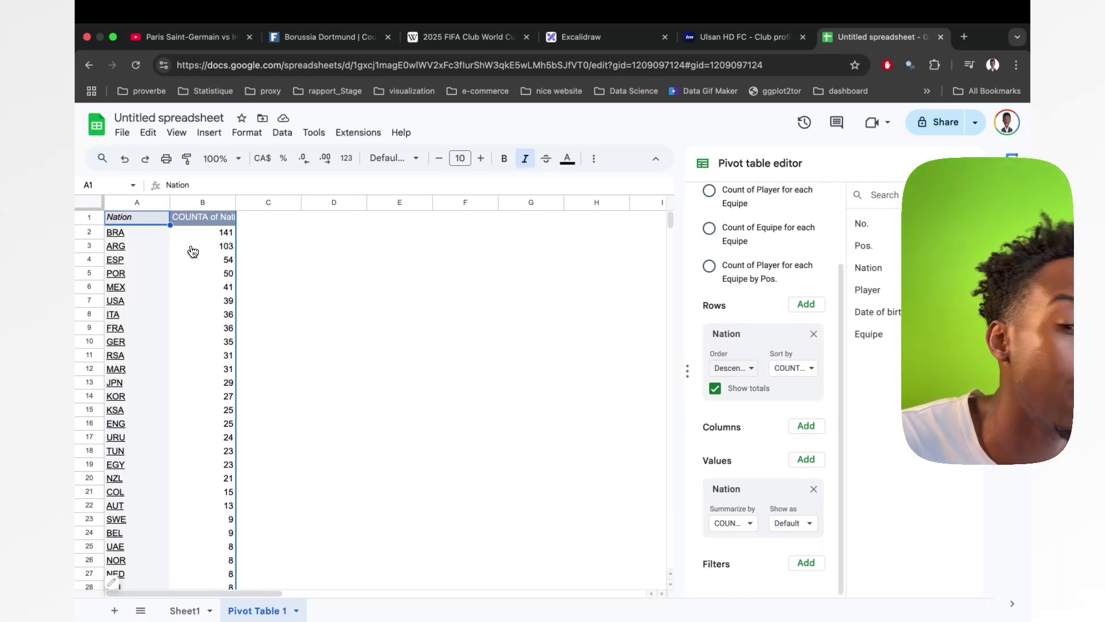
pyautogui.click(328, 231)
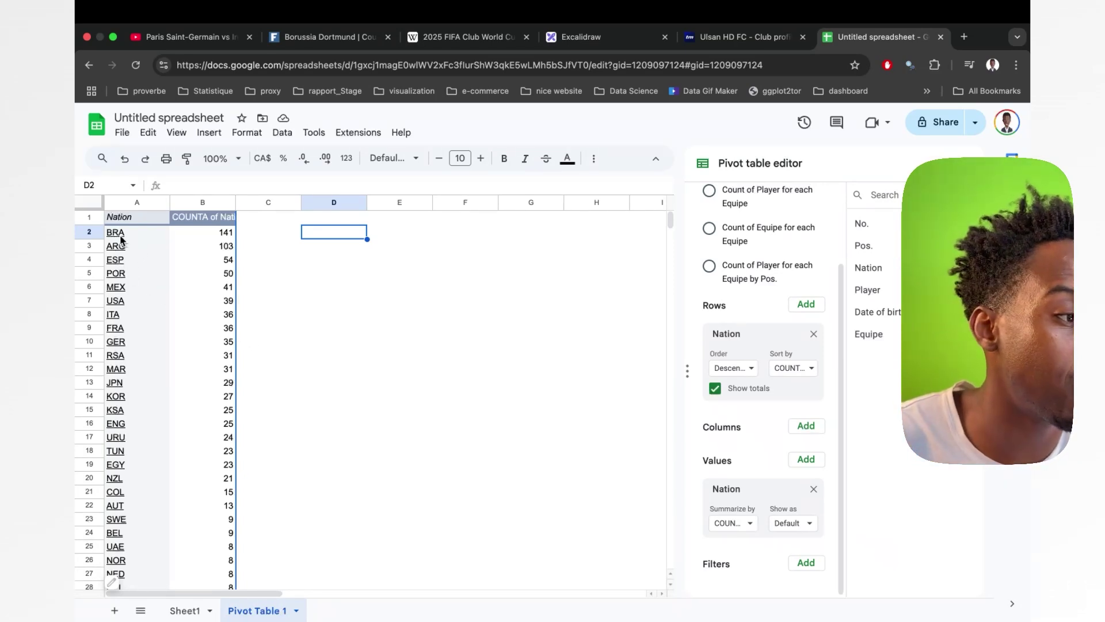
pyautogui.moveTo(140, 245)
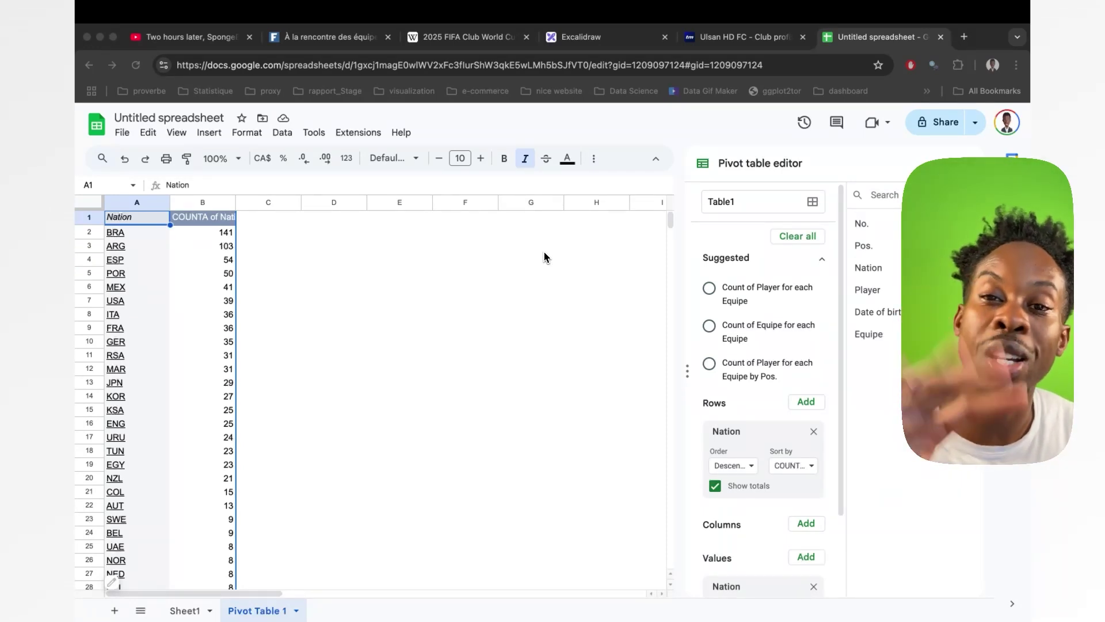
# Step: Switch to the FIFA Club World Cup teams page and look through the participating clubs
pyautogui.click(322, 37)
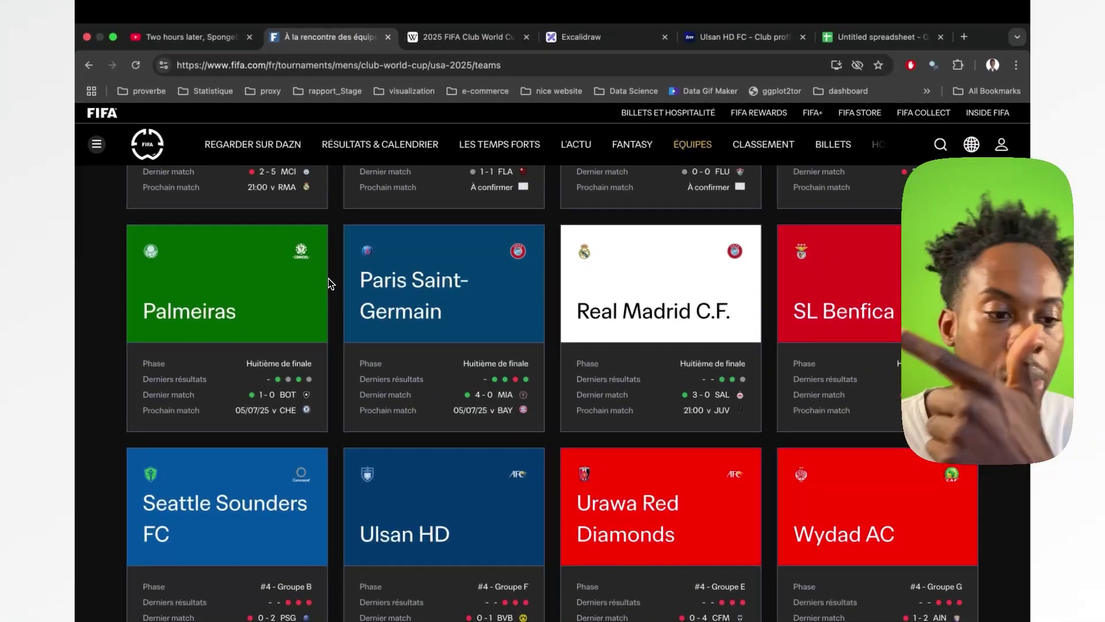
pyautogui.scroll(5, 328, 283)
pyautogui.scroll(6, 328, 283)
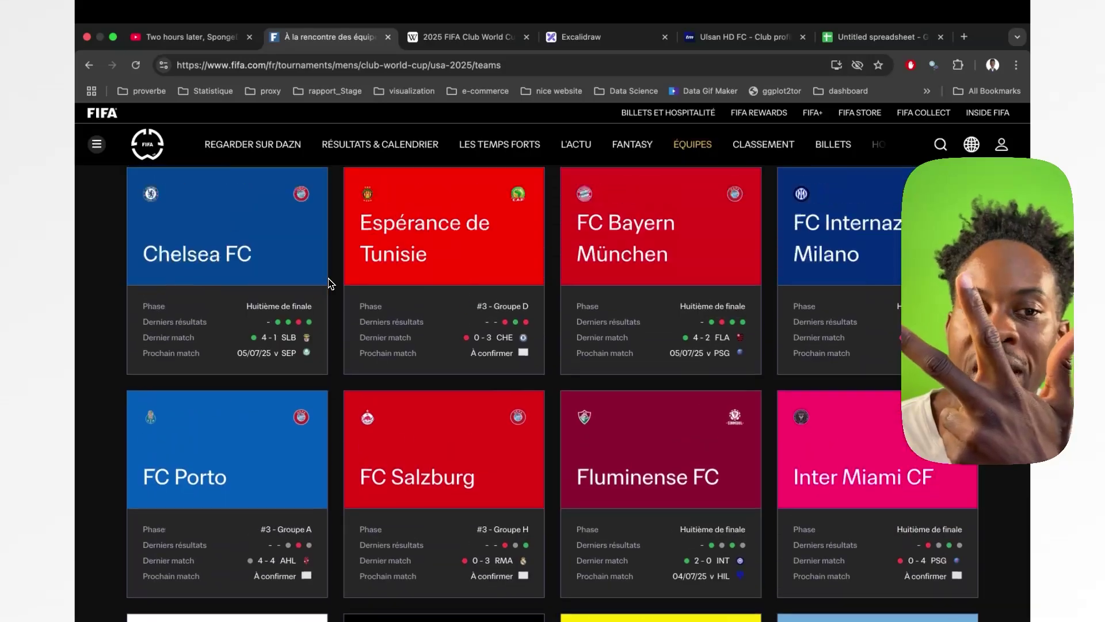
pyautogui.scroll(3, 328, 283)
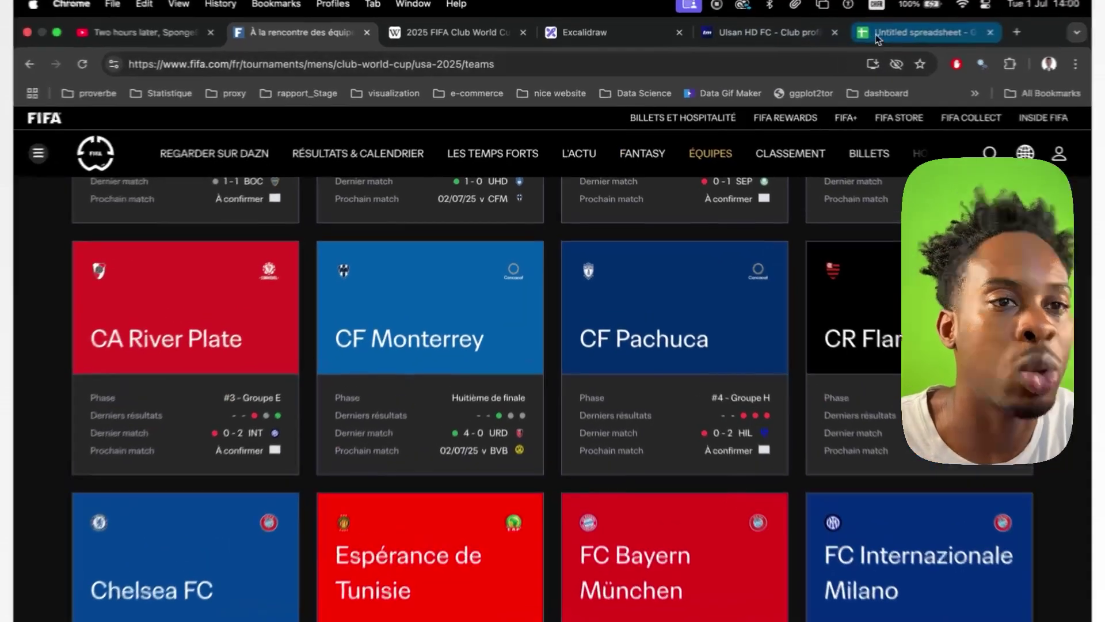
# Step: Return to Sheet1 of the spreadsheet and add a table column named Etranger after Equipe
pyautogui.click(875, 37)
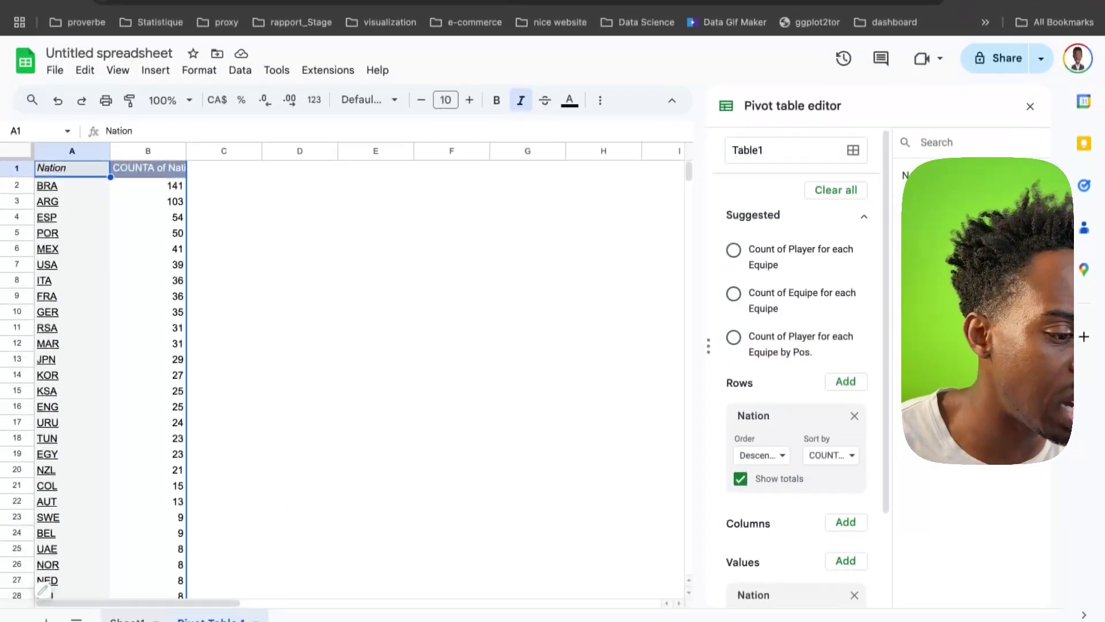
pyautogui.click(127, 618)
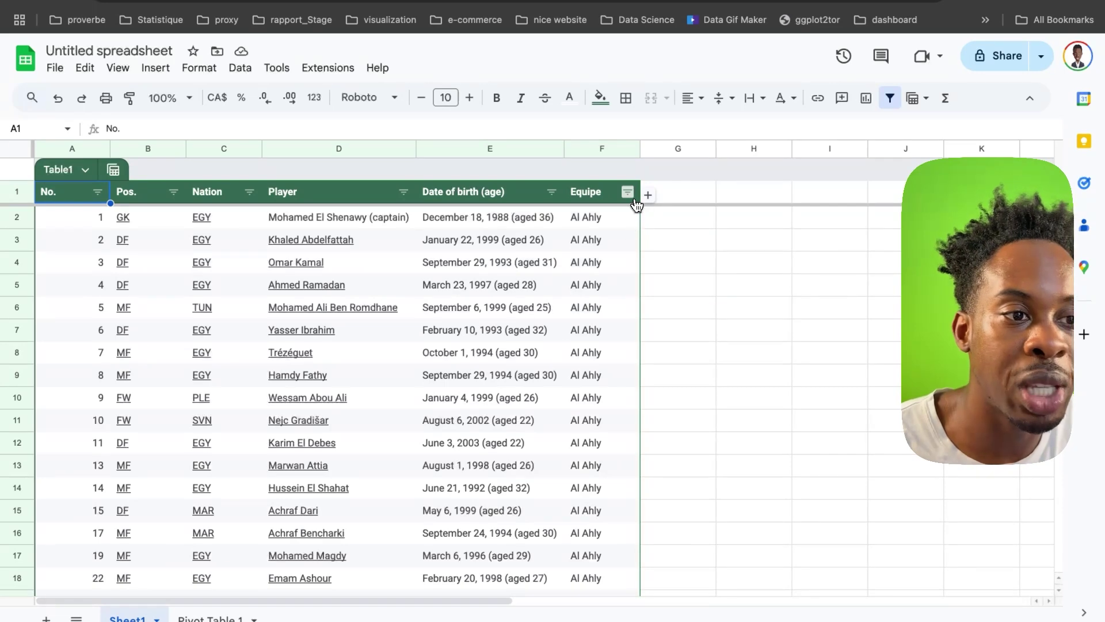
pyautogui.click(647, 196)
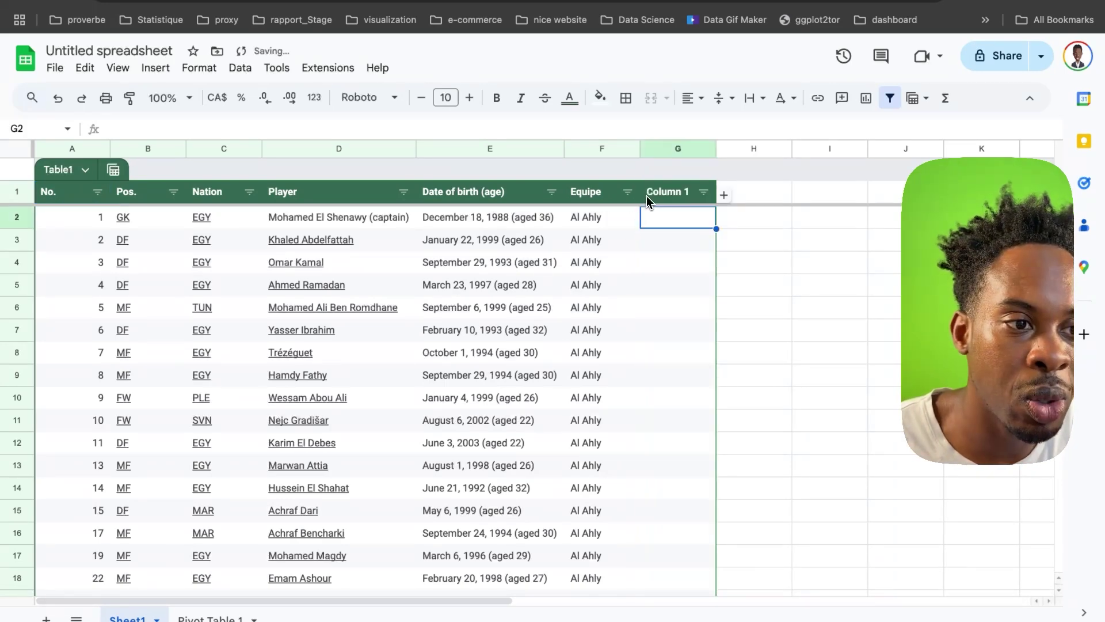
pyautogui.doubleClick(650, 192)
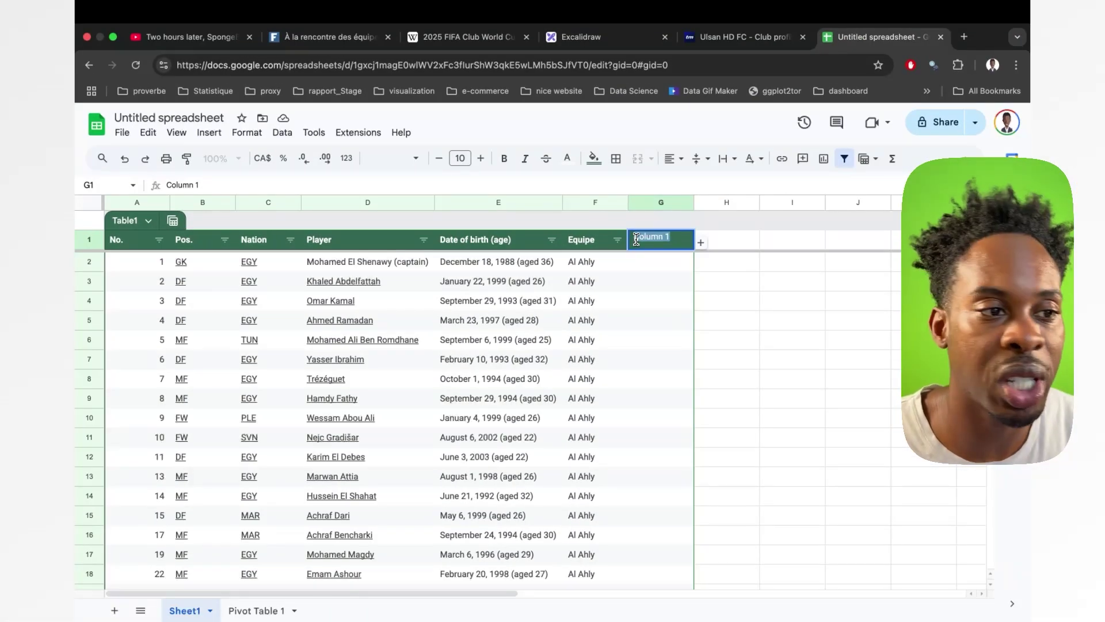
pyautogui.write('Etran')
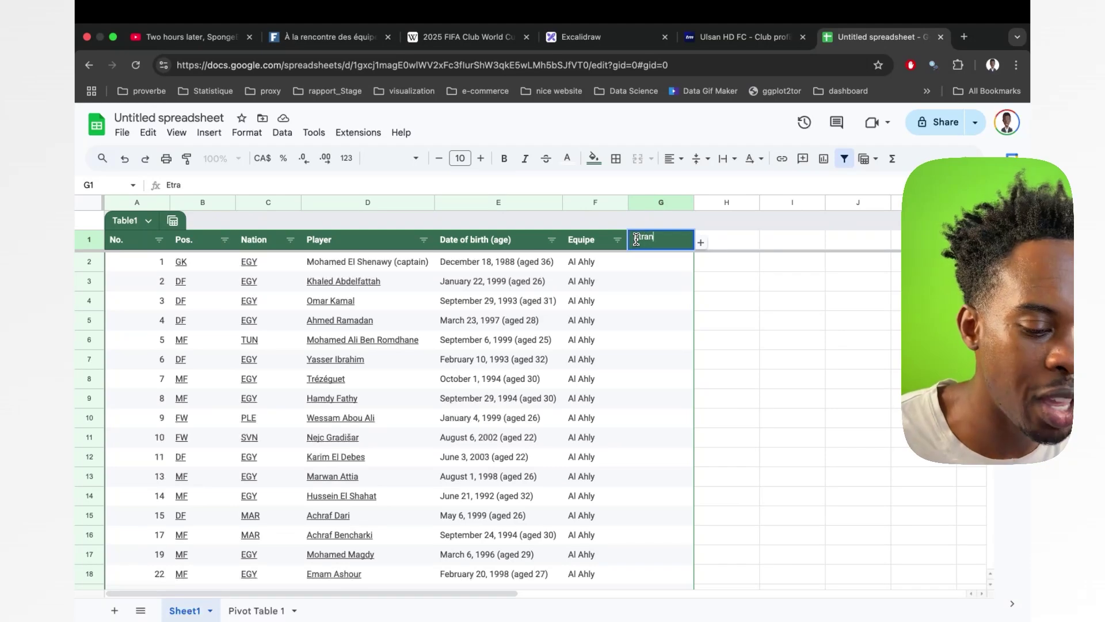
pyautogui.write('ger')
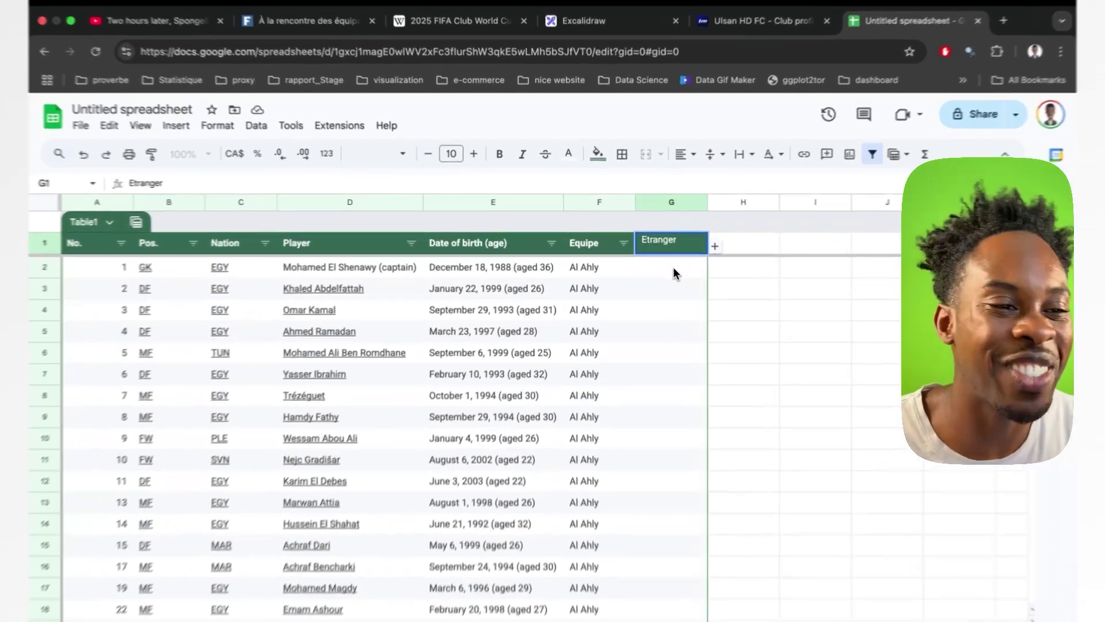
# Step: Enter the formula =C2="EGY" in G2 and fill it down the Al Ahly player rows
pyautogui.click(663, 263)
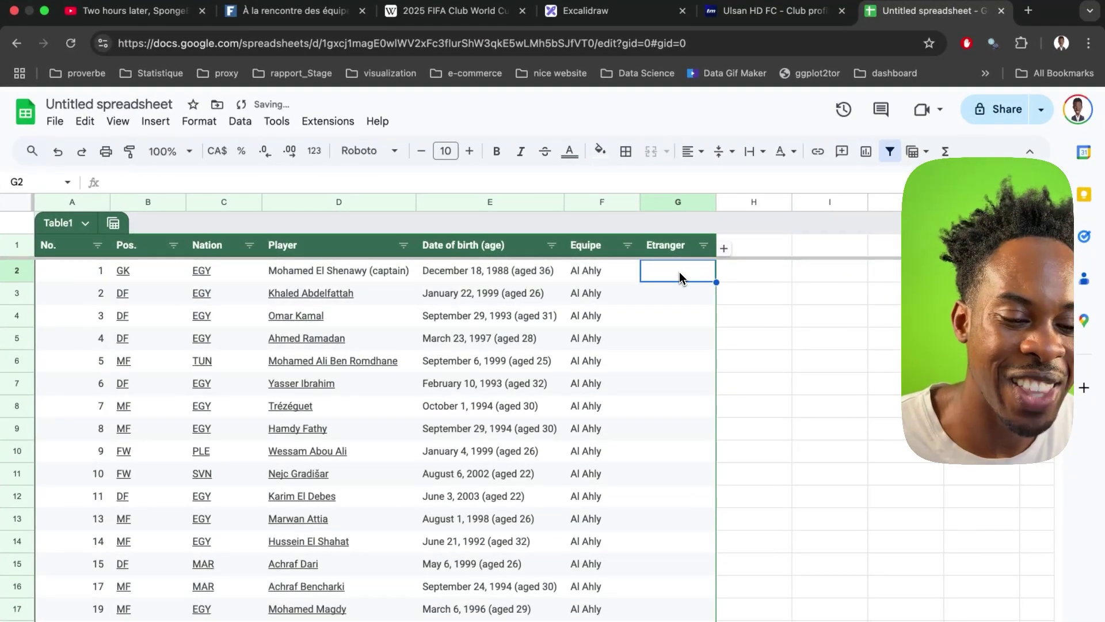
pyautogui.write('=')
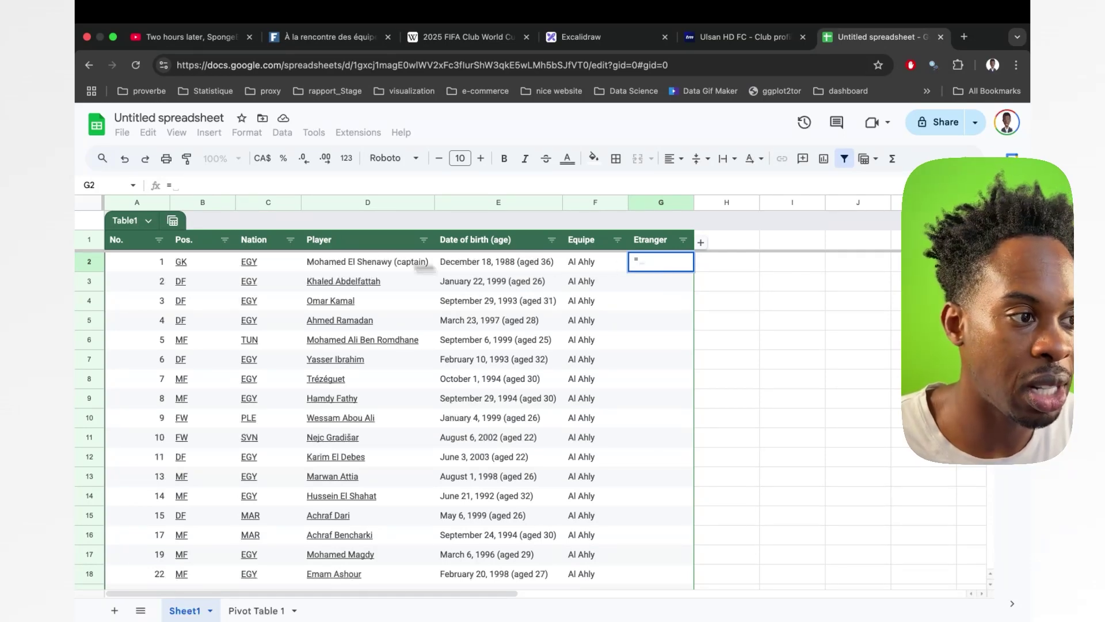
pyautogui.click(249, 261)
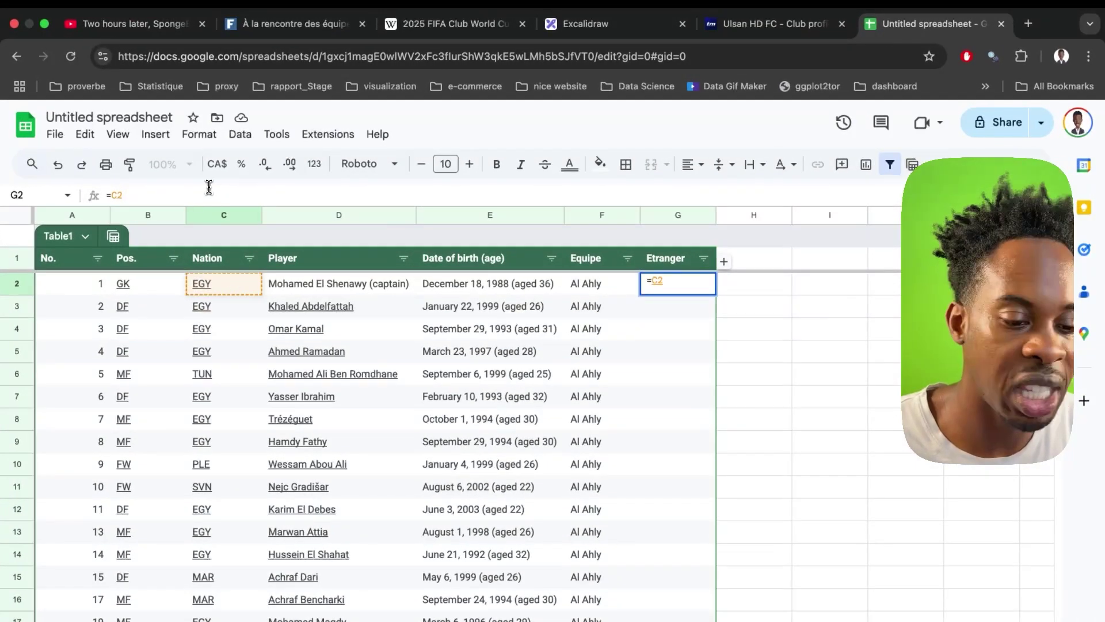
pyautogui.write('=')
pyautogui.write('"E')
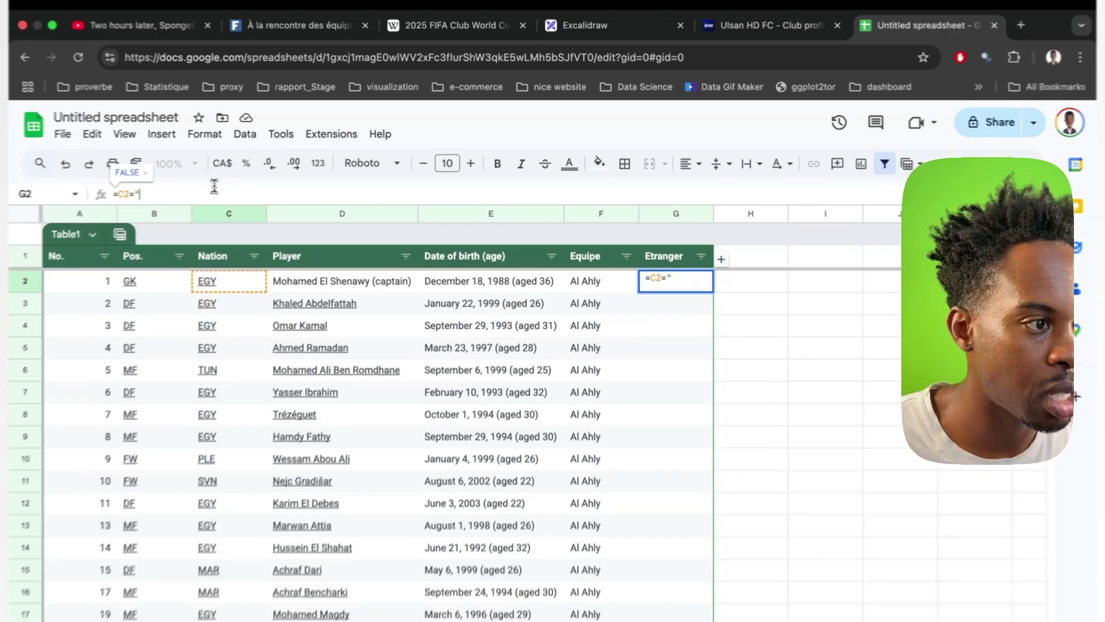
pyautogui.write('GY')
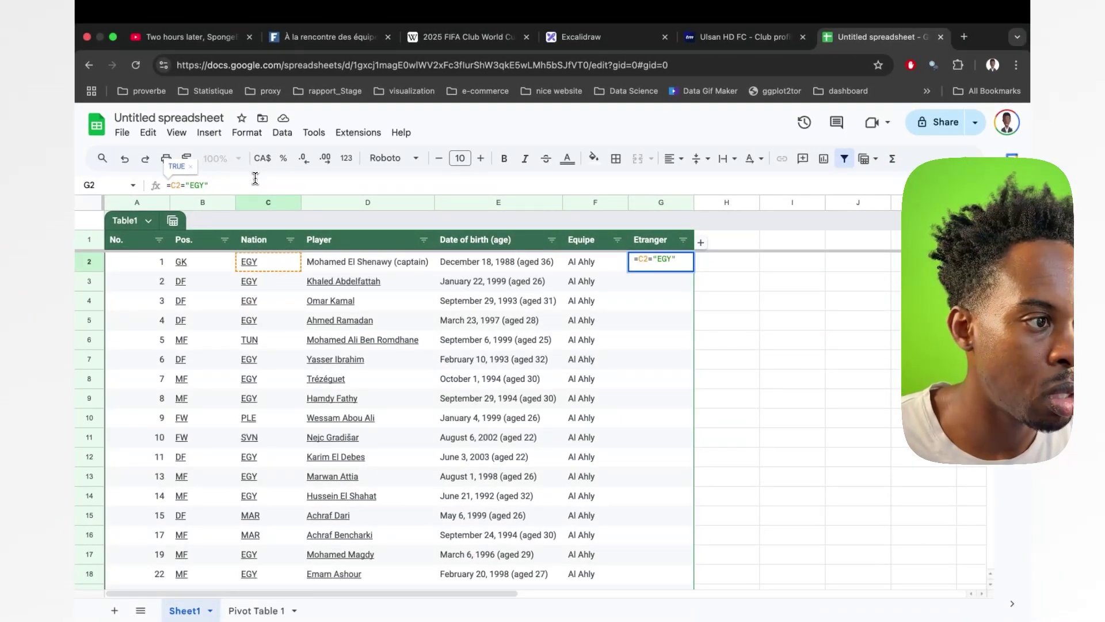
pyautogui.write('"')
pyautogui.press('Return')
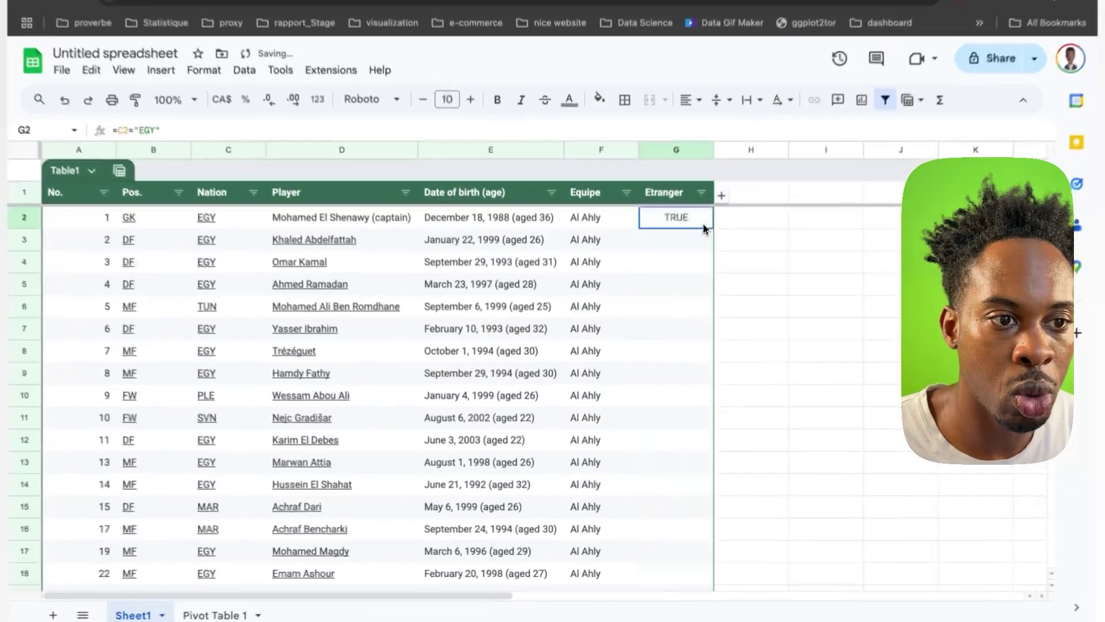
pyautogui.moveTo(712, 228); pyautogui.dragTo(668, 310)
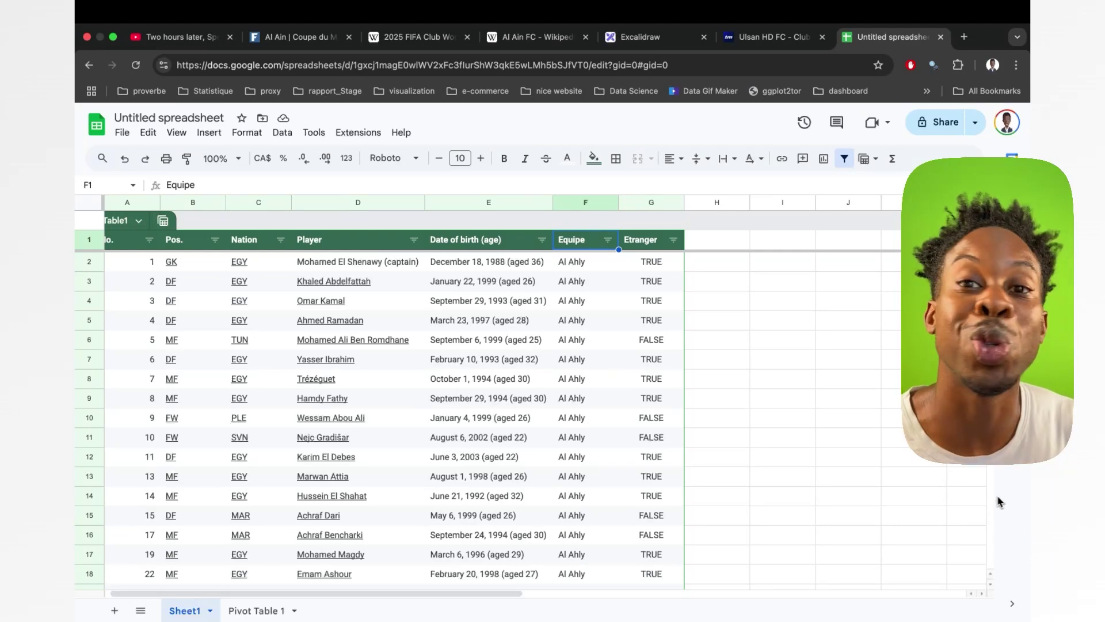
# Step: Rename the Etranger column header to Local
pyautogui.click(650, 266)
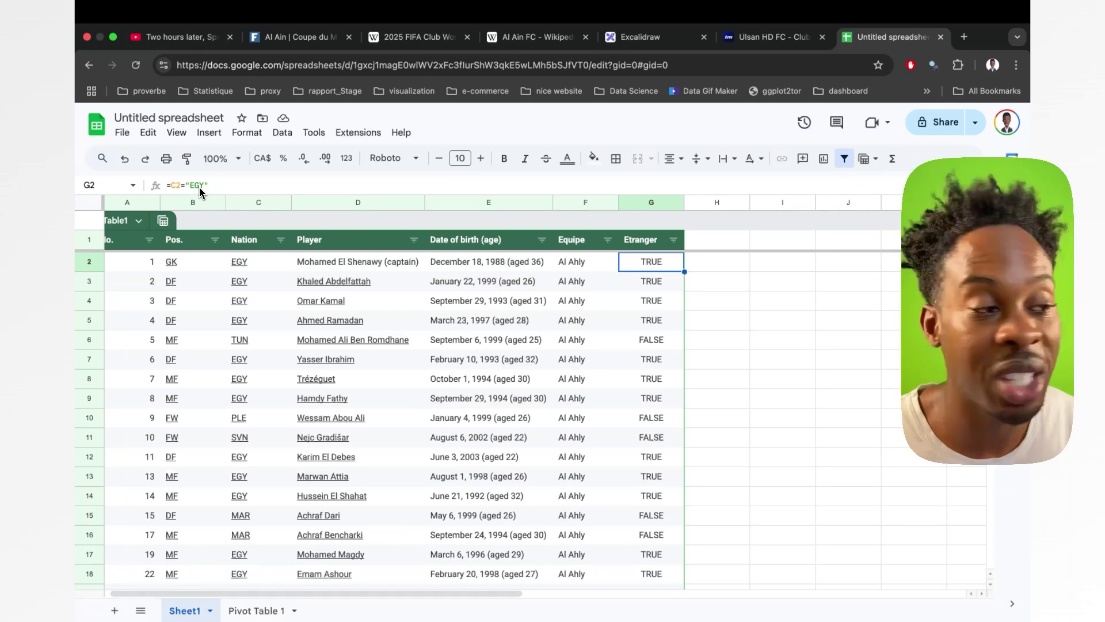
pyautogui.moveTo(302, 300)
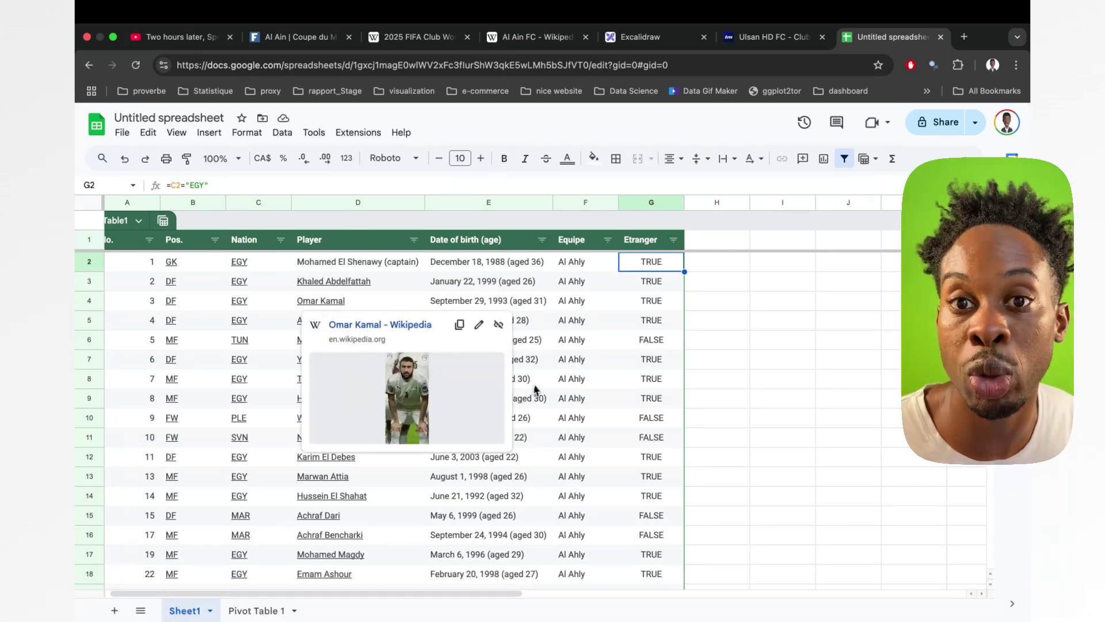
pyautogui.click(636, 239)
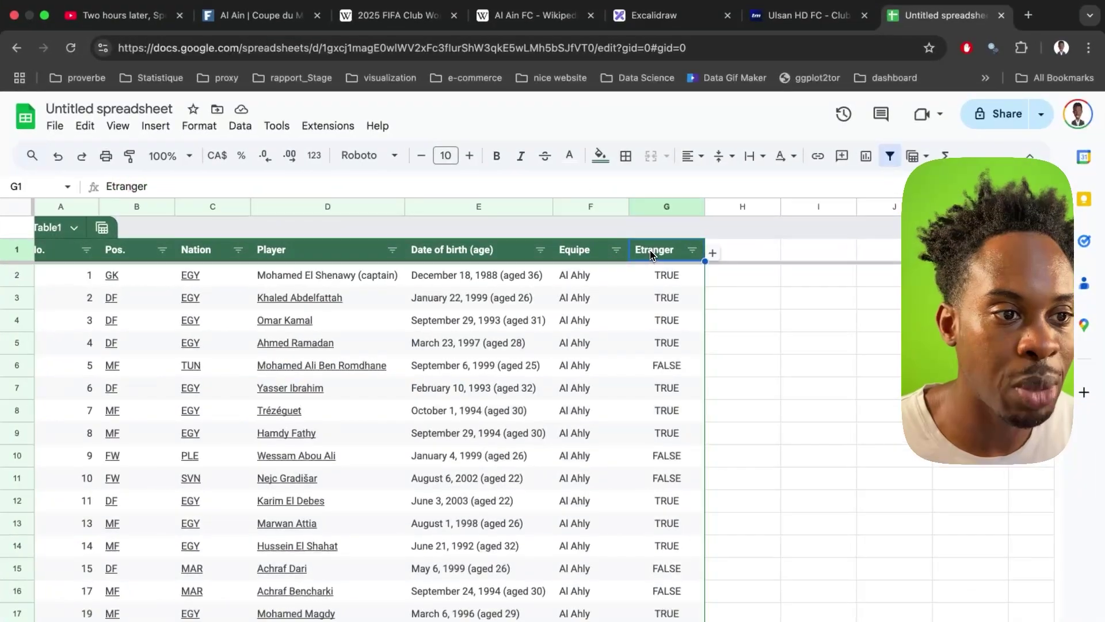
pyautogui.doubleClick(636, 239)
pyautogui.doubleClick(649, 249)
pyautogui.write('Loca')
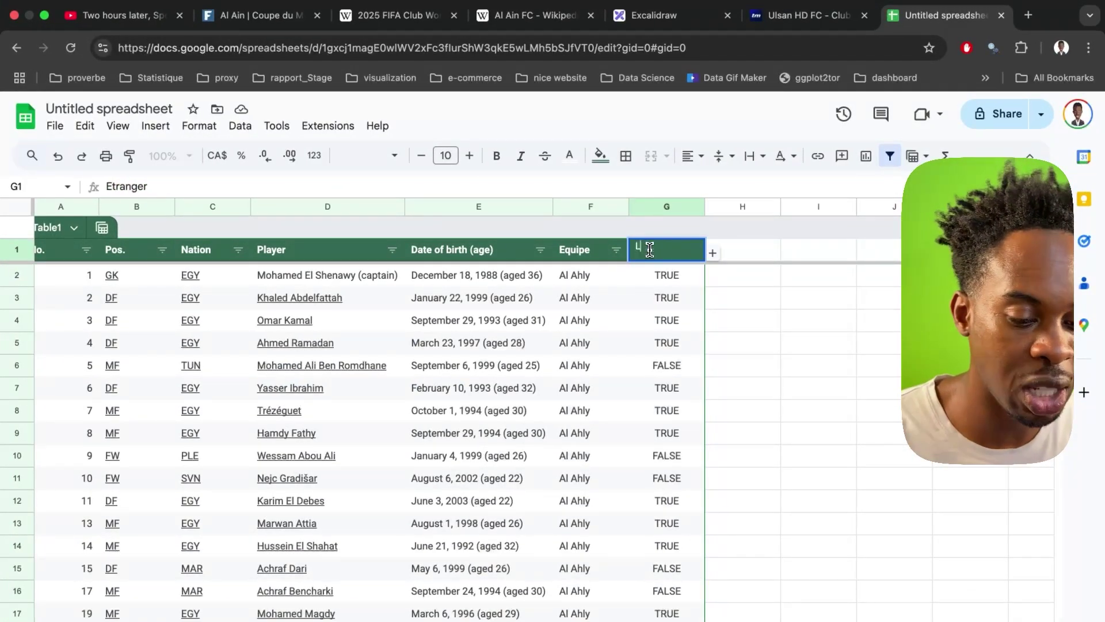
pyautogui.write('l')
pyautogui.press('Return')
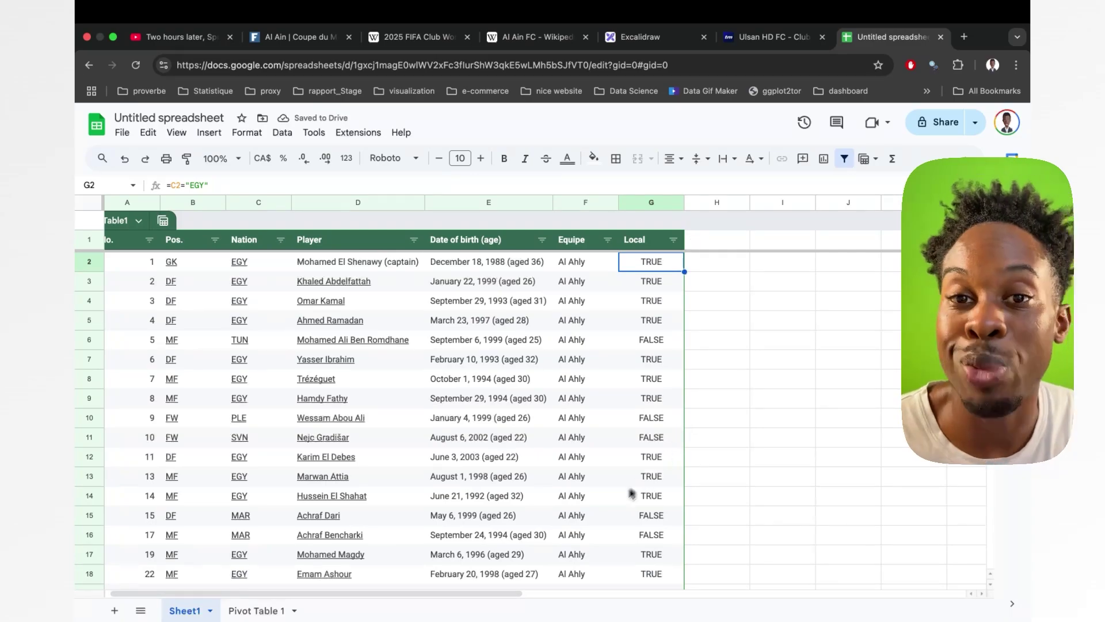
# Step: Review the Local values down the list for the other teams and go back to the Pivot Table 1 sheet
pyautogui.scroll(-15, 616, 508)
pyautogui.scroll(-20, 615, 507)
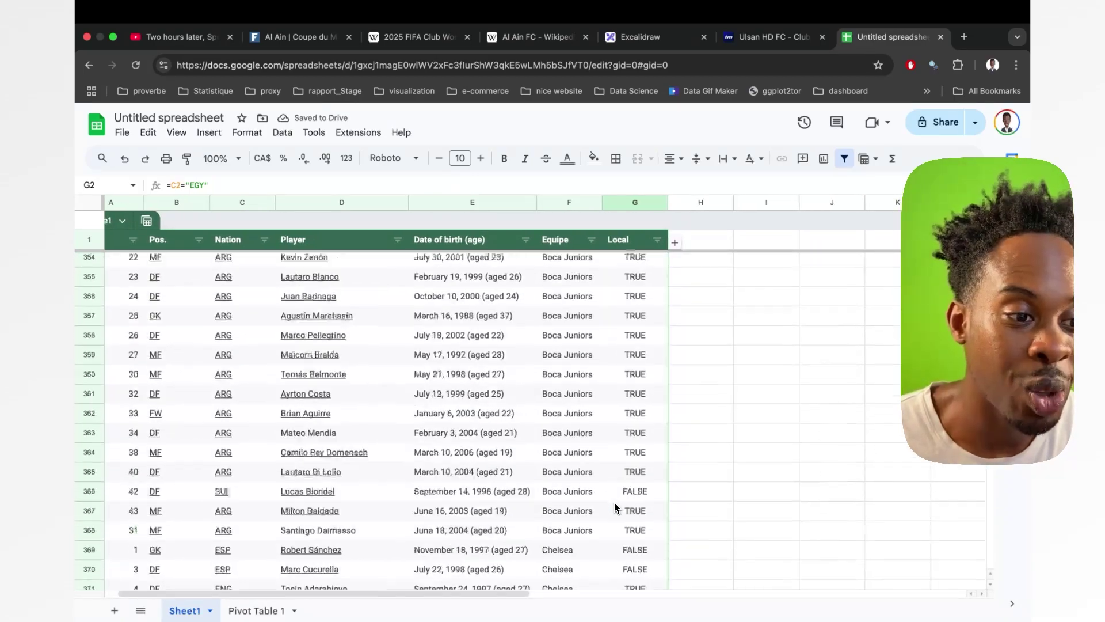
pyautogui.scroll(-1, 615, 508)
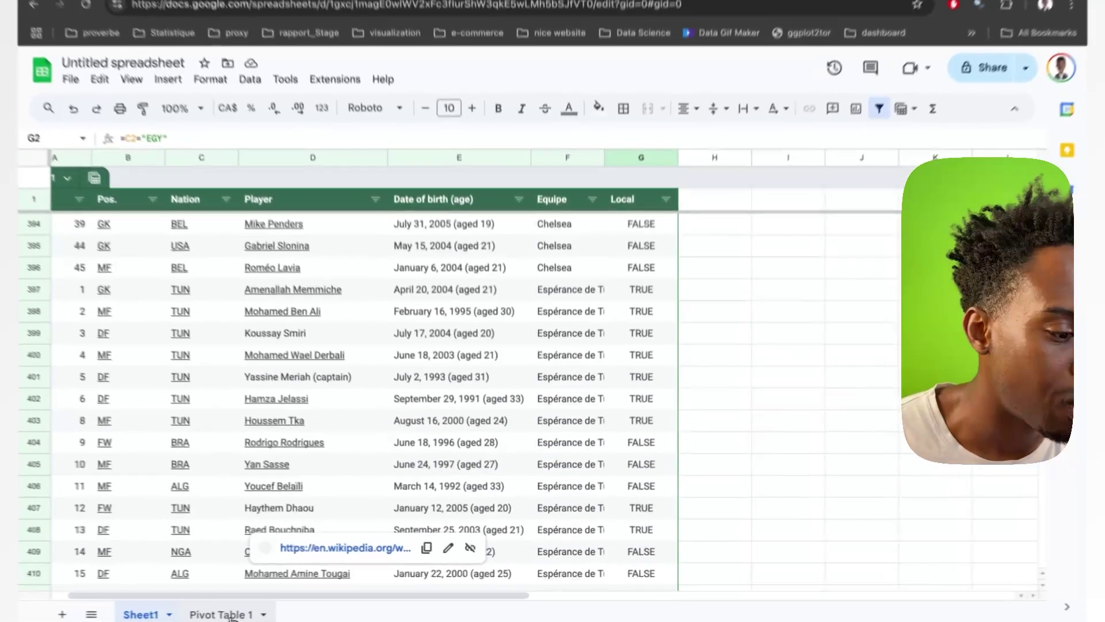
pyautogui.click(255, 610)
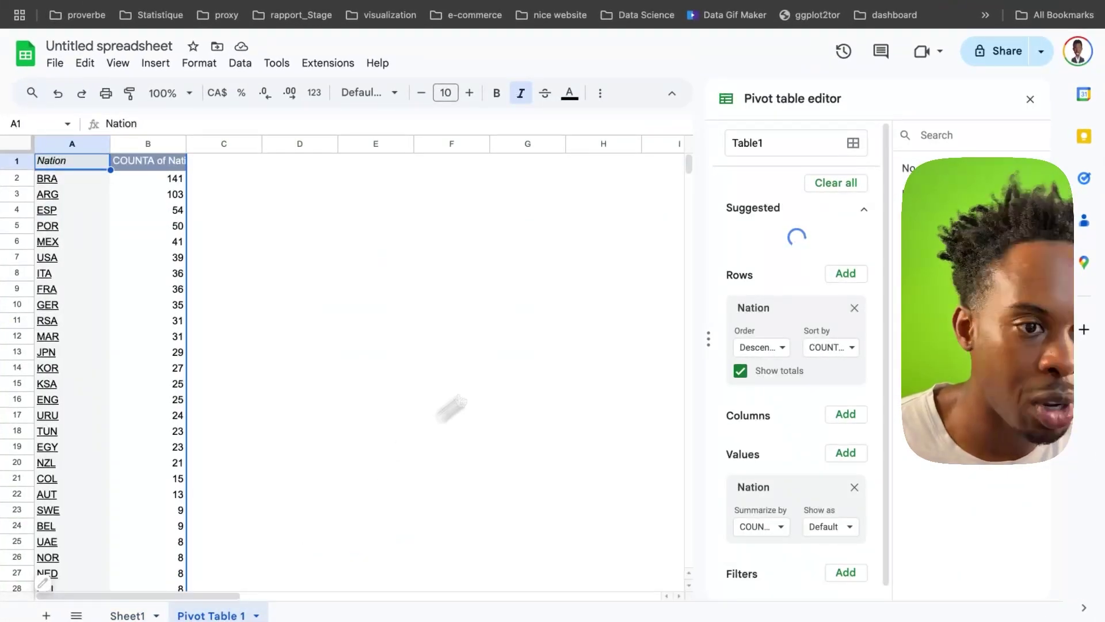
# Step: Add Local as a filter to the nationality pivot table and keep only the FALSE value
pyautogui.click(148, 209)
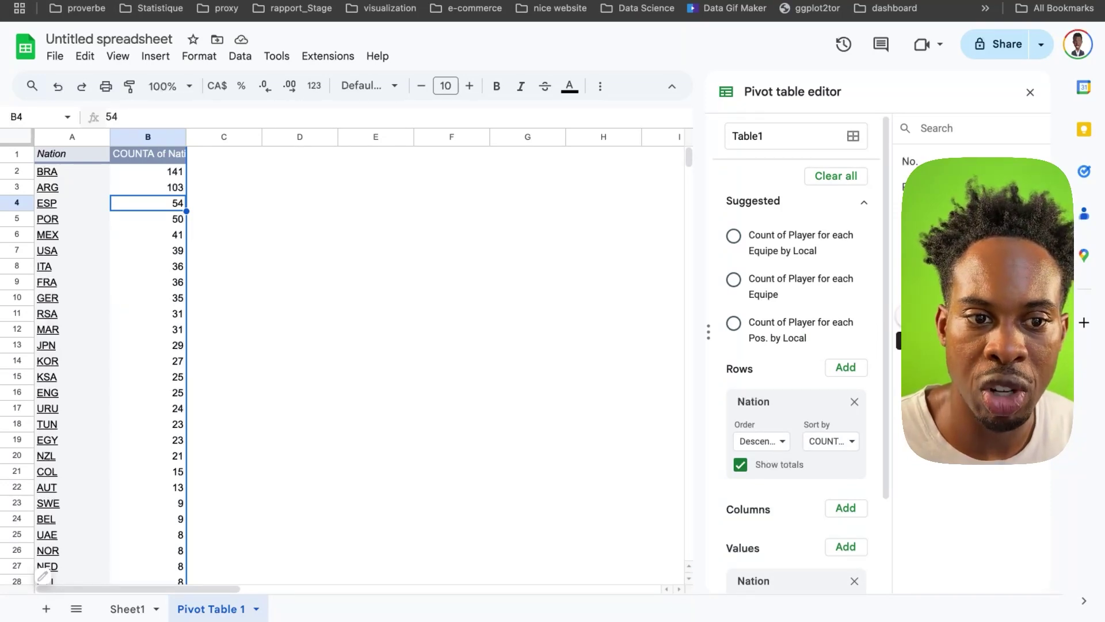
pyautogui.scroll(-2, 846, 354)
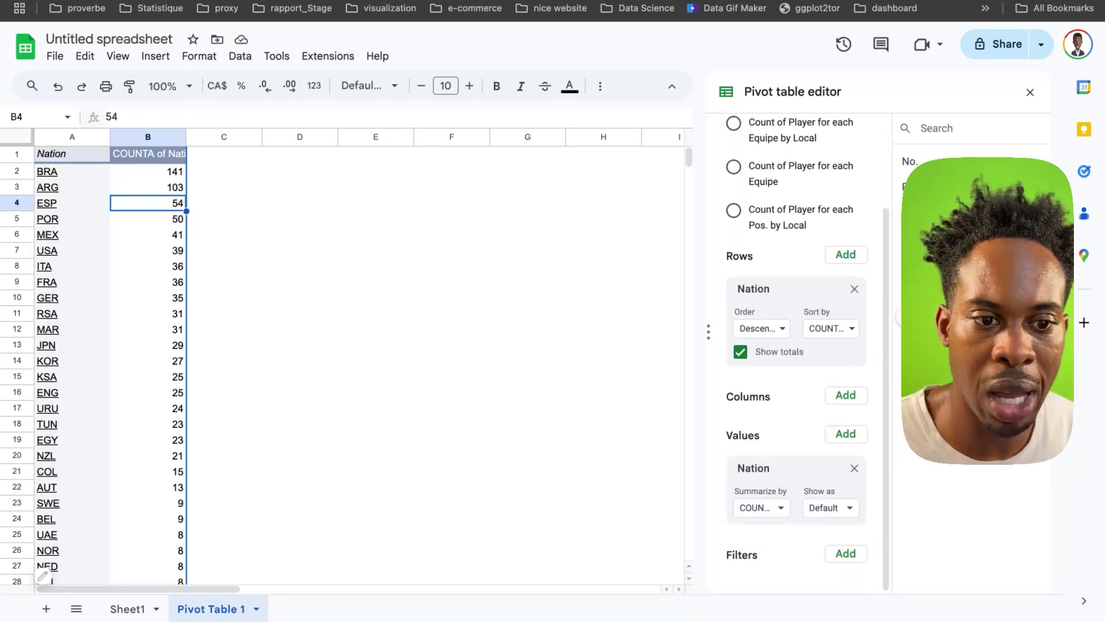
pyautogui.moveTo(921, 265); pyautogui.dragTo(747, 584)
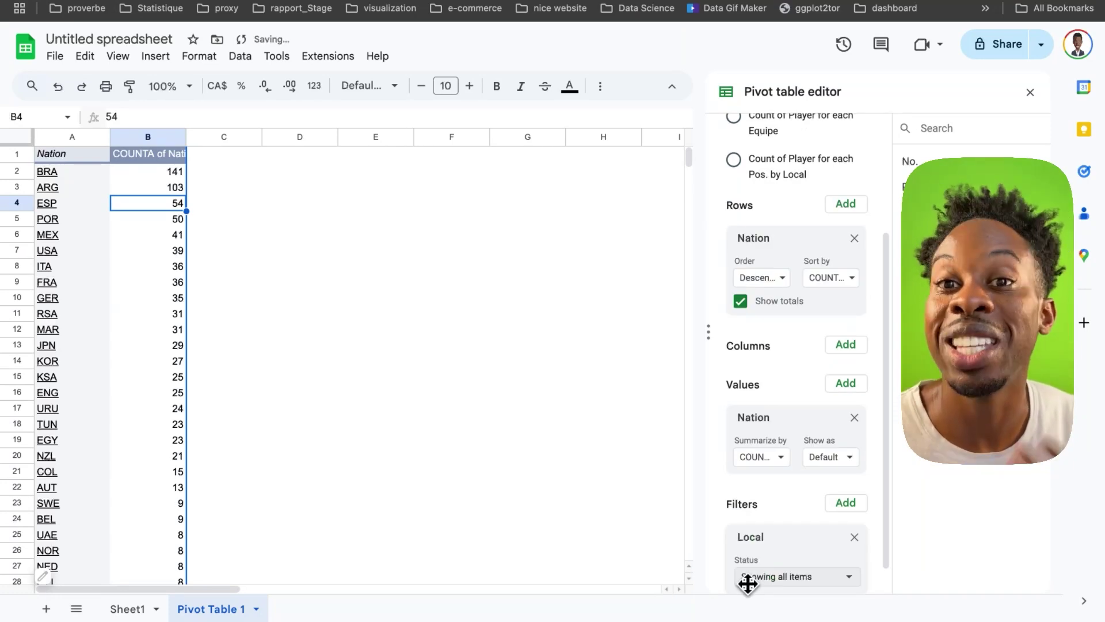
pyautogui.click(849, 577)
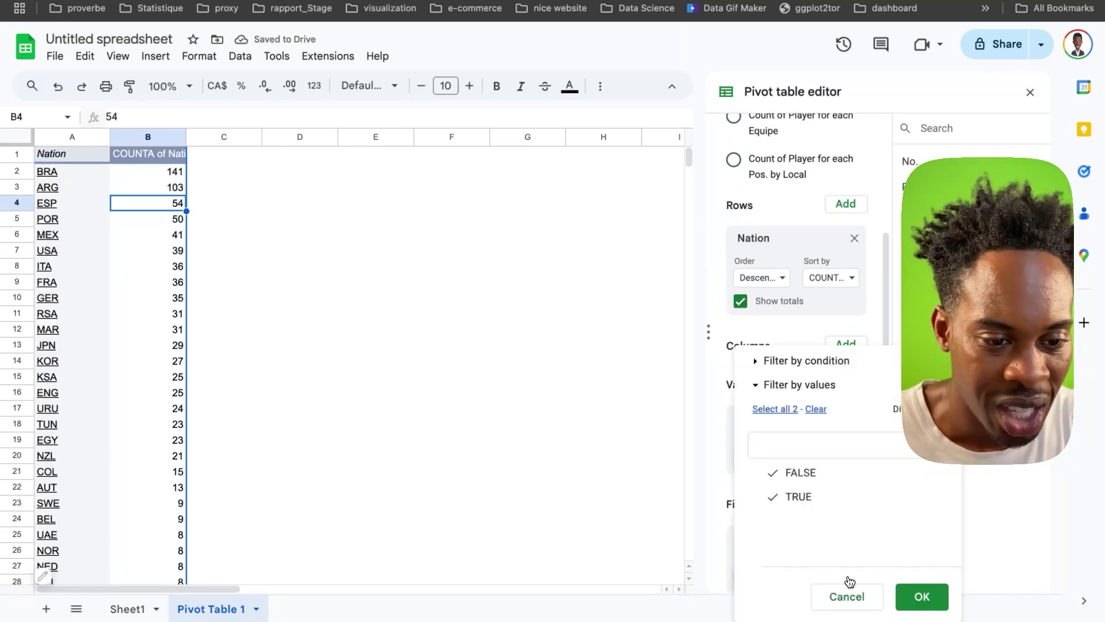
pyautogui.click(793, 498)
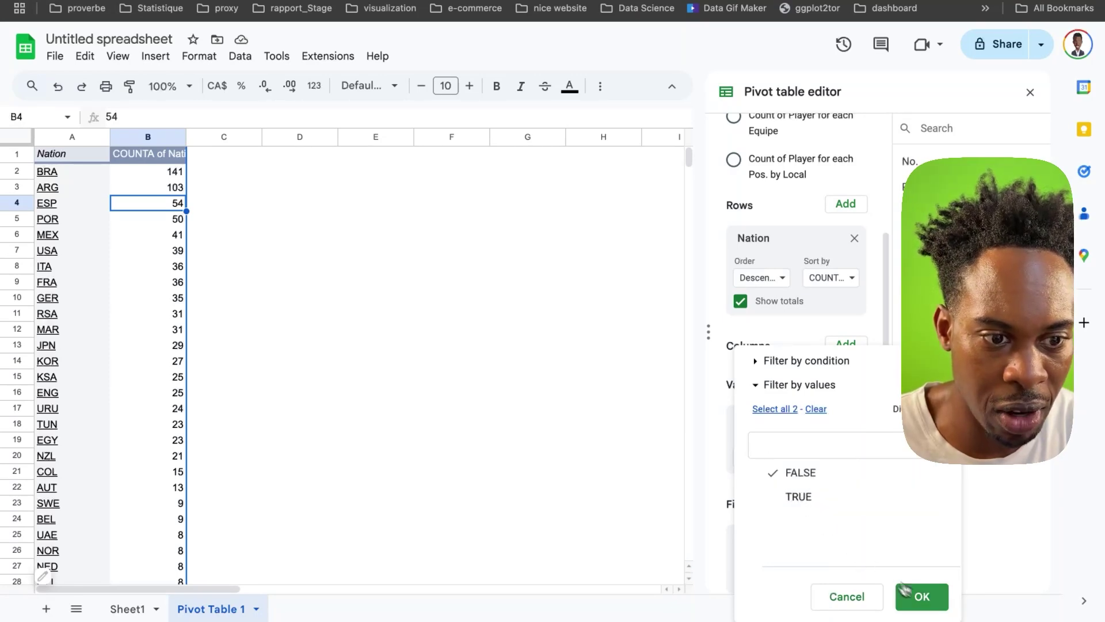
pyautogui.click(924, 597)
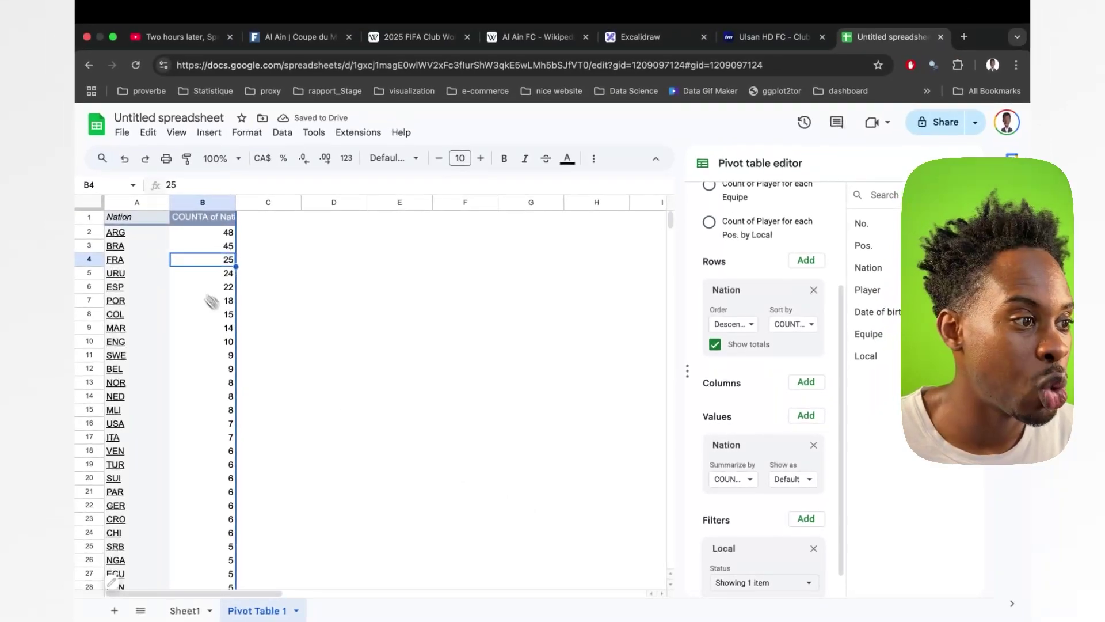
# Step: Show the source rows behind the ARG count on a new sheet and review the teams of these Argentine players
pyautogui.moveTo(131, 238)
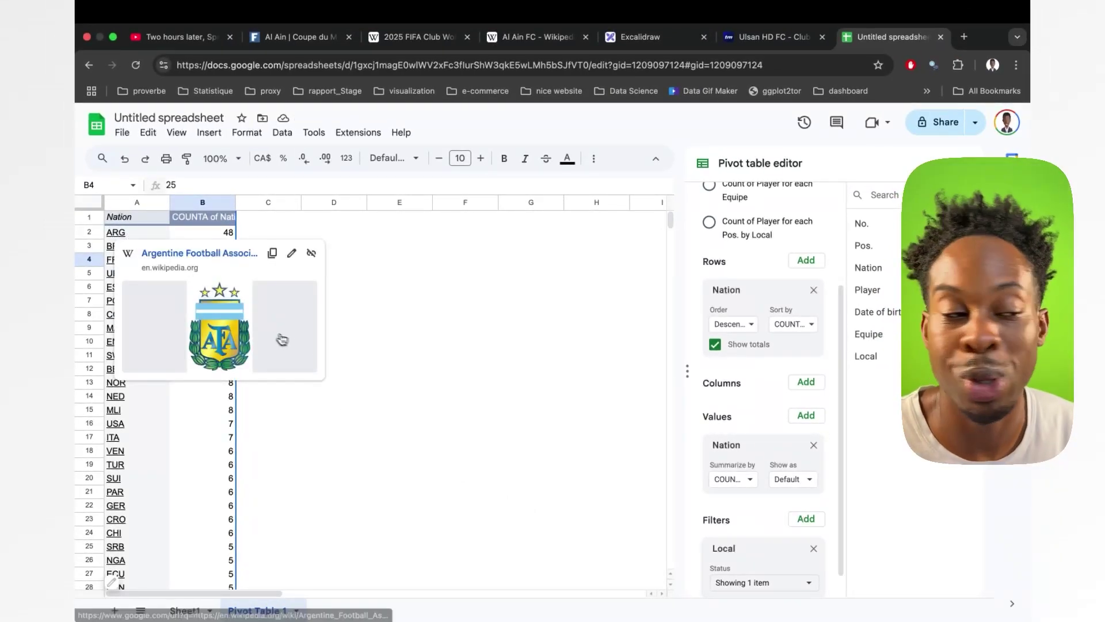
pyautogui.click(397, 330)
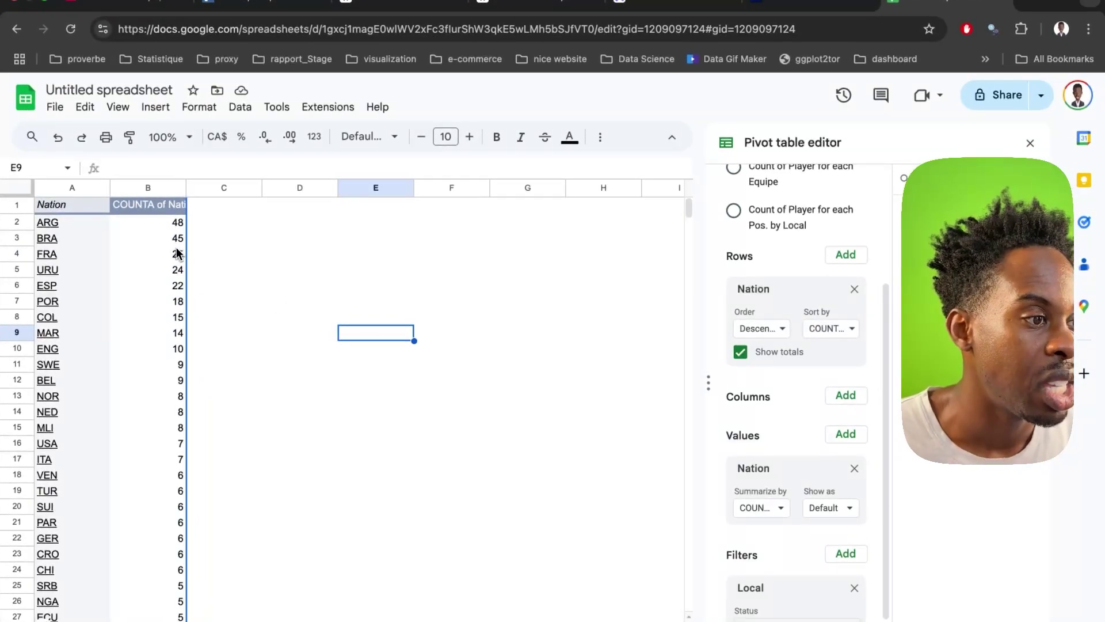
pyautogui.click(178, 226)
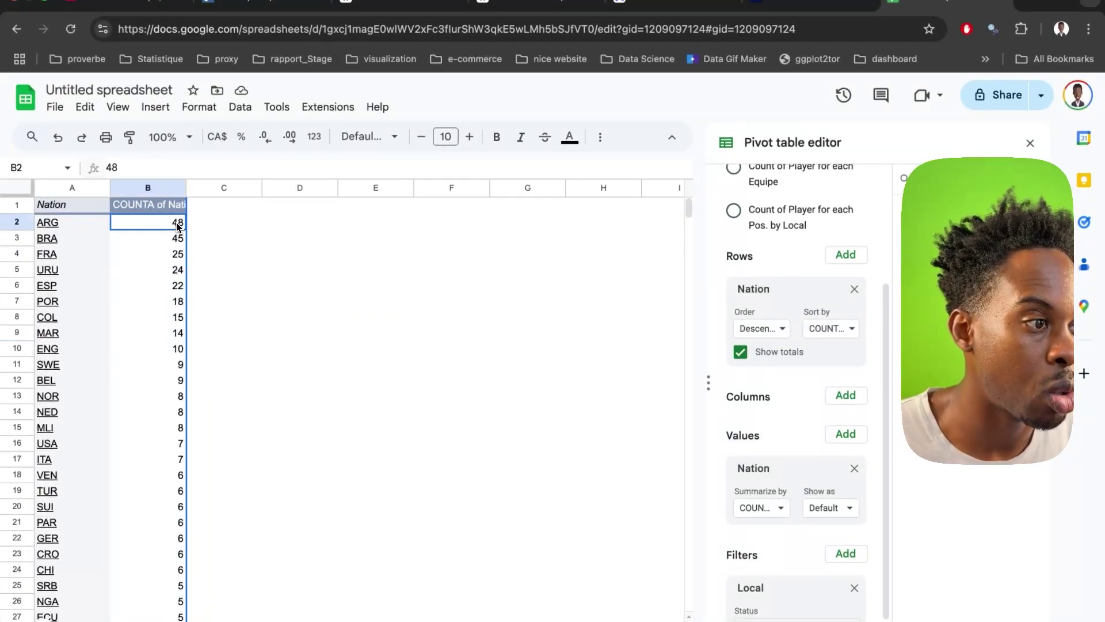
pyautogui.doubleClick(178, 226)
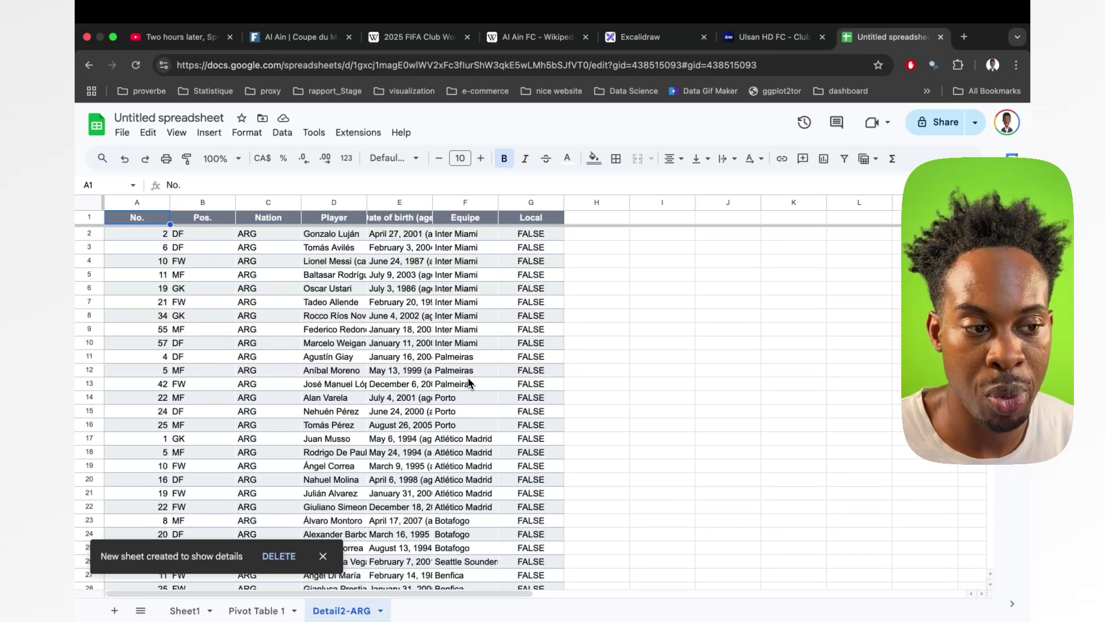
pyautogui.scroll(-2, 469, 394)
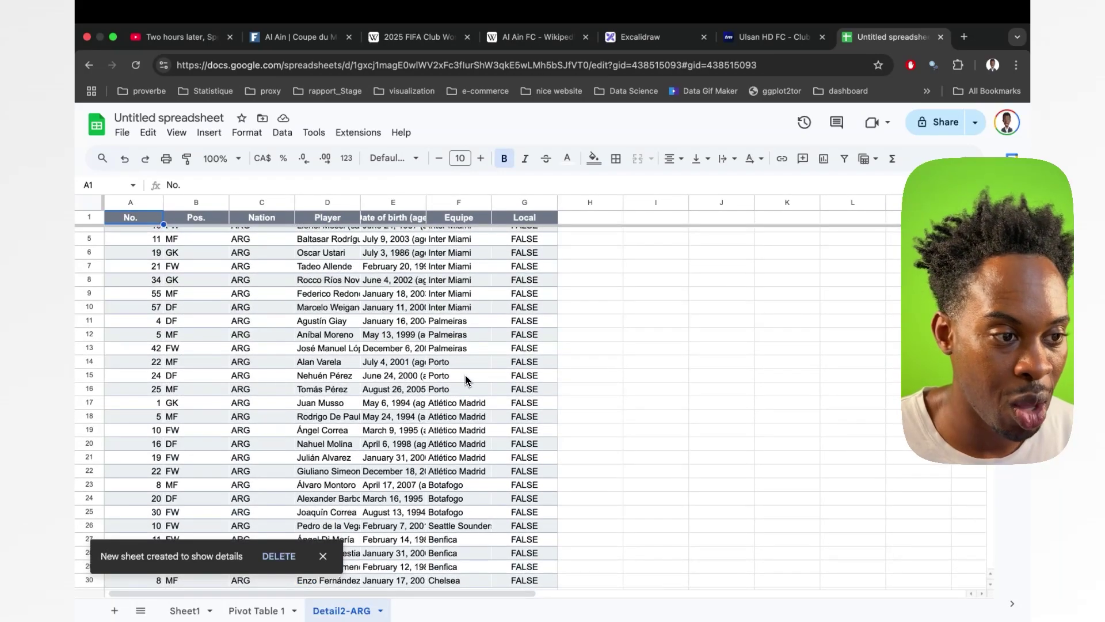
pyautogui.scroll(-4, 465, 374)
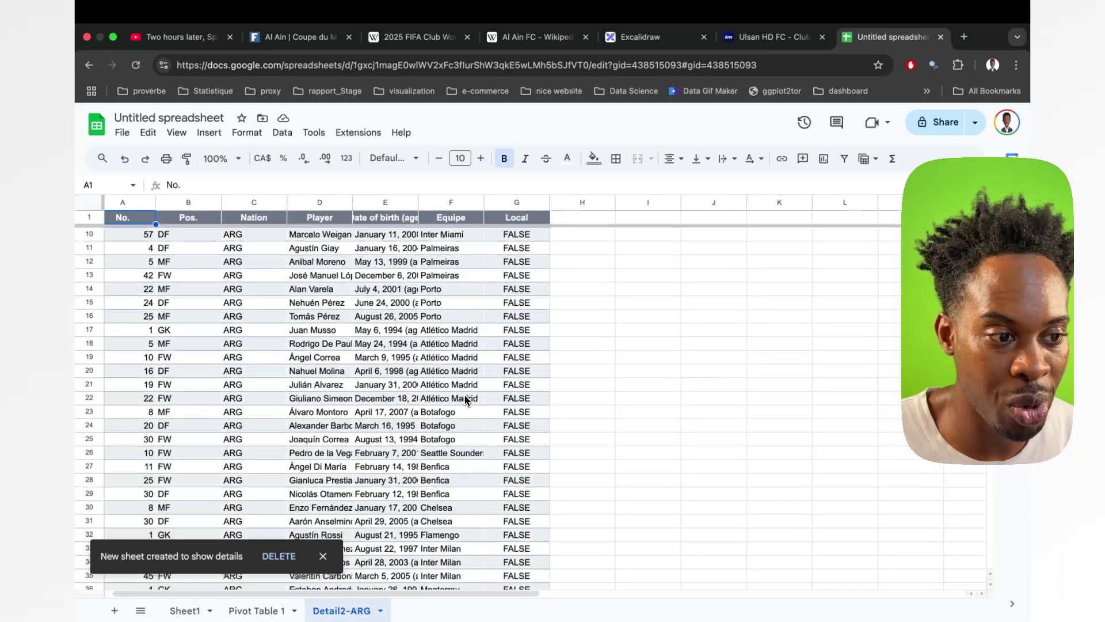
pyautogui.scroll(-5, 464, 398)
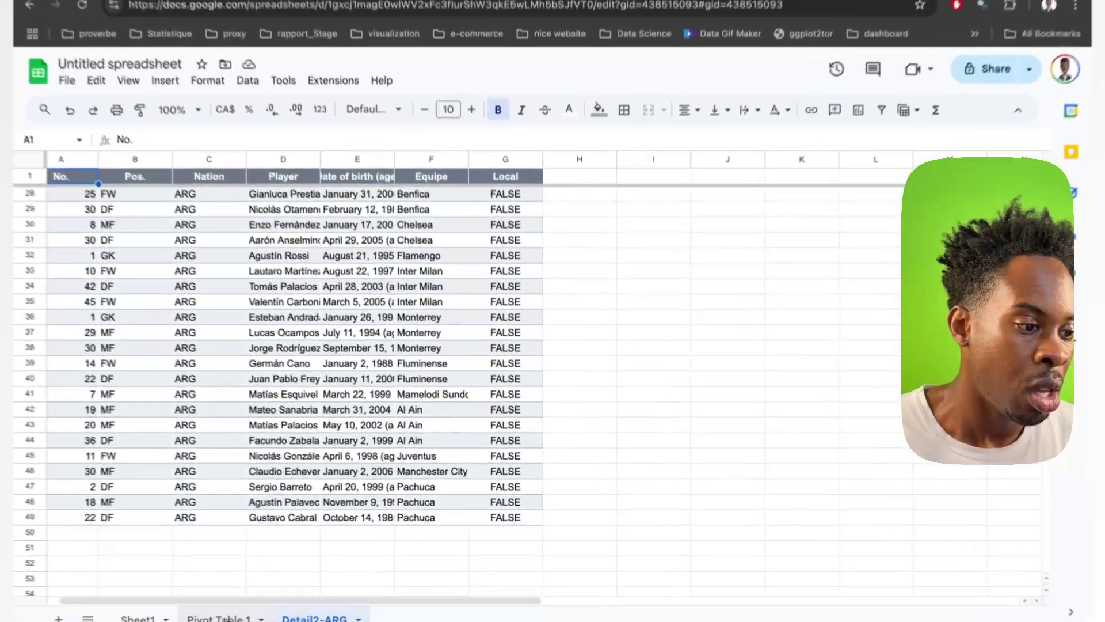
# Step: Return to Pivot Table 1, show the source rows behind the BRA count on a new sheet and review them
pyautogui.click(219, 618)
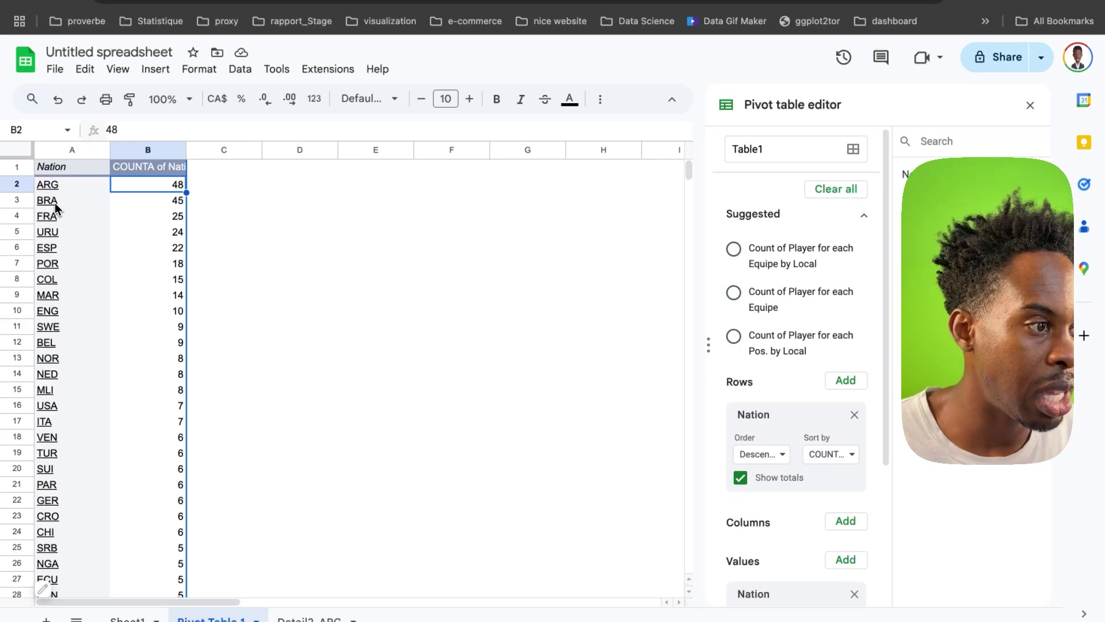
pyautogui.click(56, 202)
pyautogui.doubleClick(173, 206)
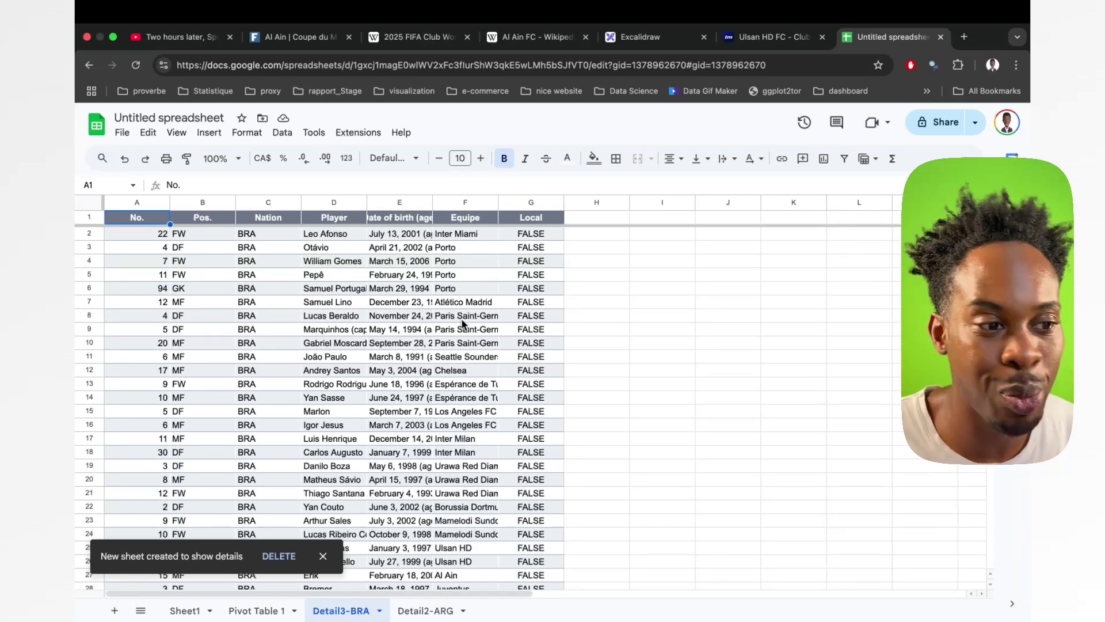
pyautogui.scroll(-8, 460, 323)
pyautogui.scroll(-4, 463, 329)
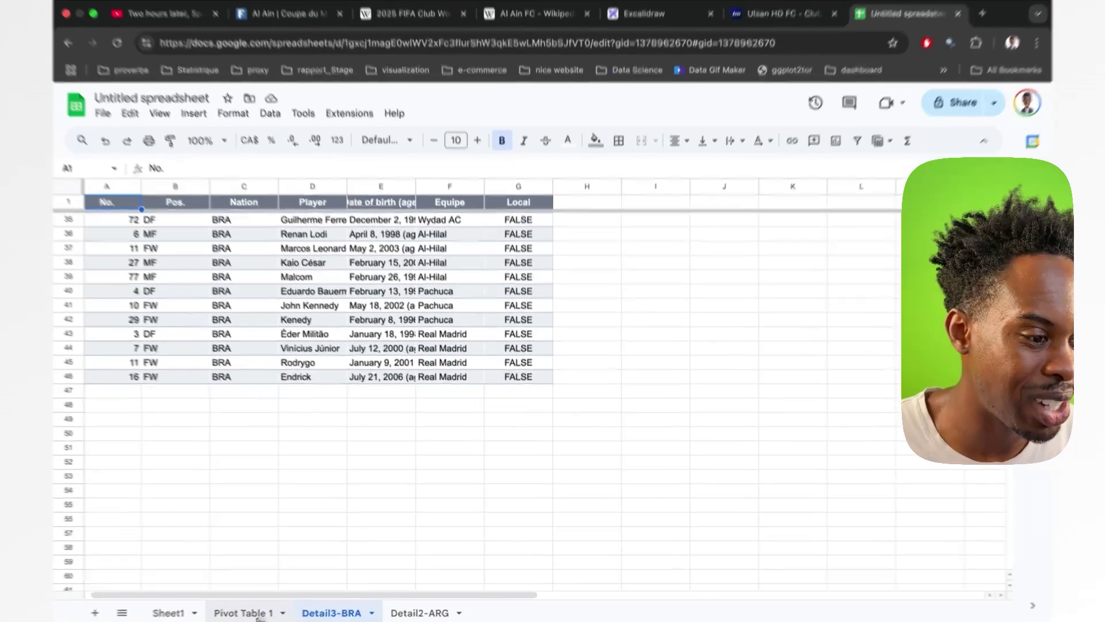
# Step: Return to Pivot Table 1, show the source rows behind the FRA count on a new sheet and review them
pyautogui.click(256, 610)
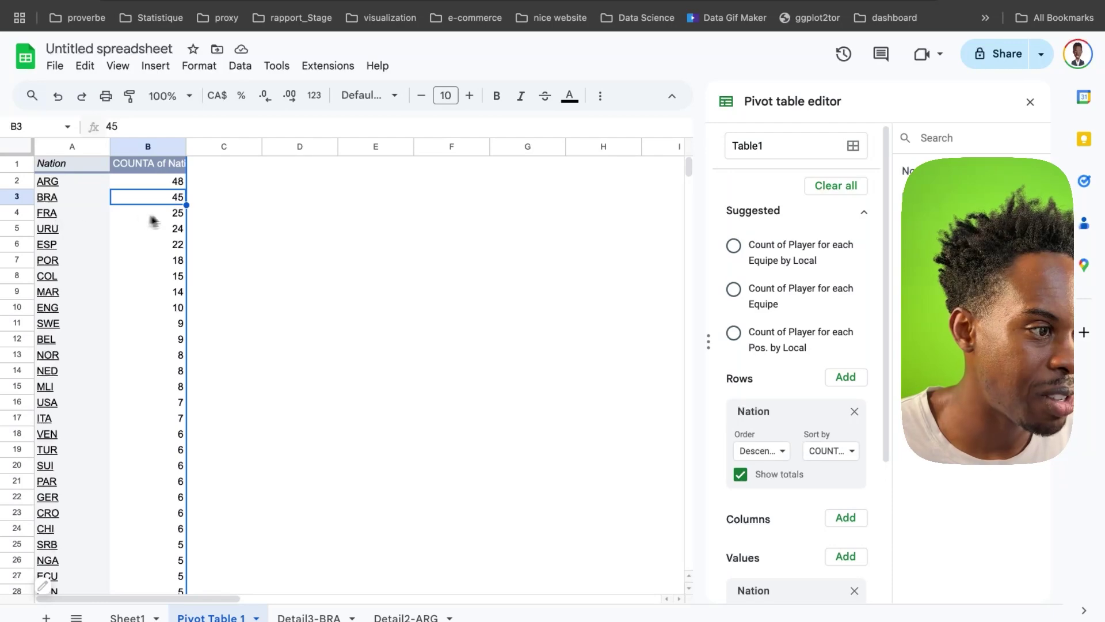
pyautogui.doubleClick(179, 213)
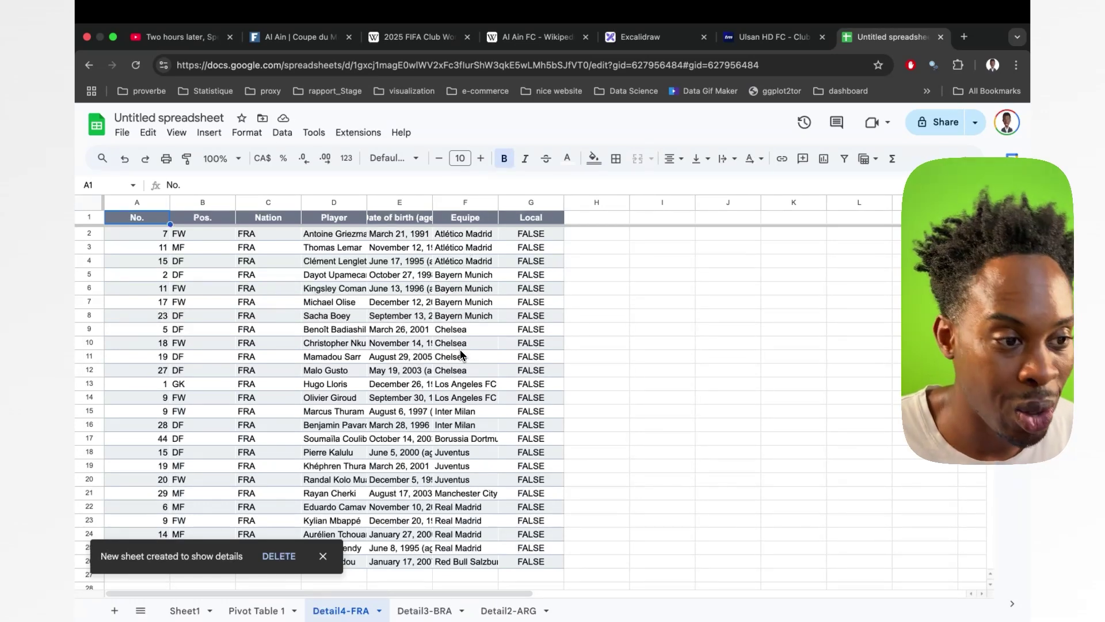
pyautogui.scroll(-1, 460, 353)
pyautogui.scroll(-1, 461, 354)
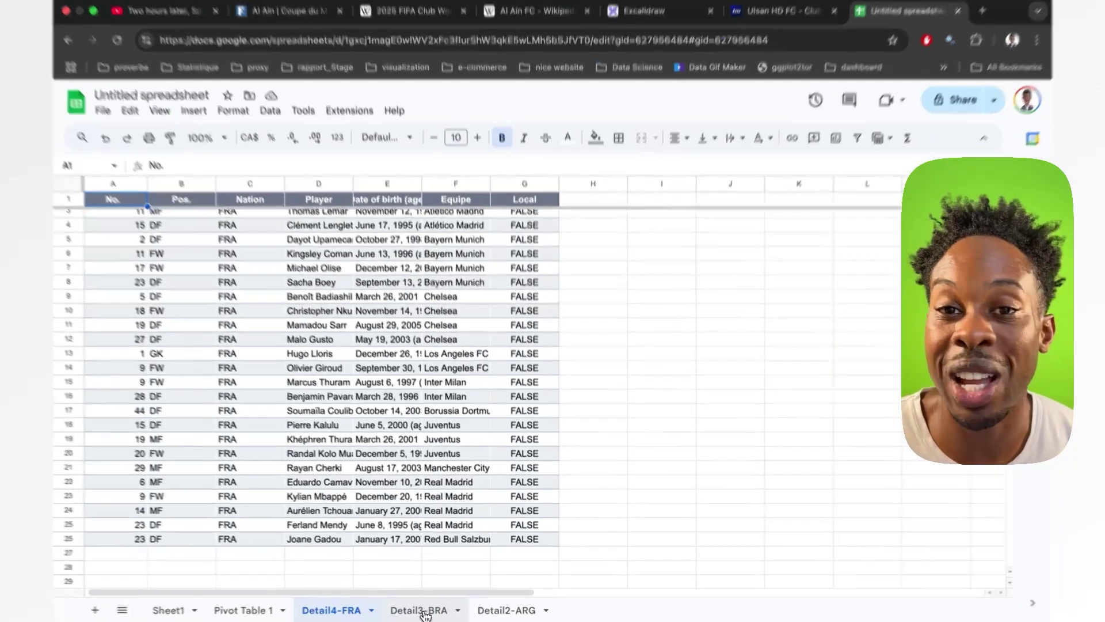
# Step: Compare the teams in the Detail3-BRA and Detail2-ARG sheets, including the Argentine player at Mamelodi Sundowns
pyautogui.click(430, 611)
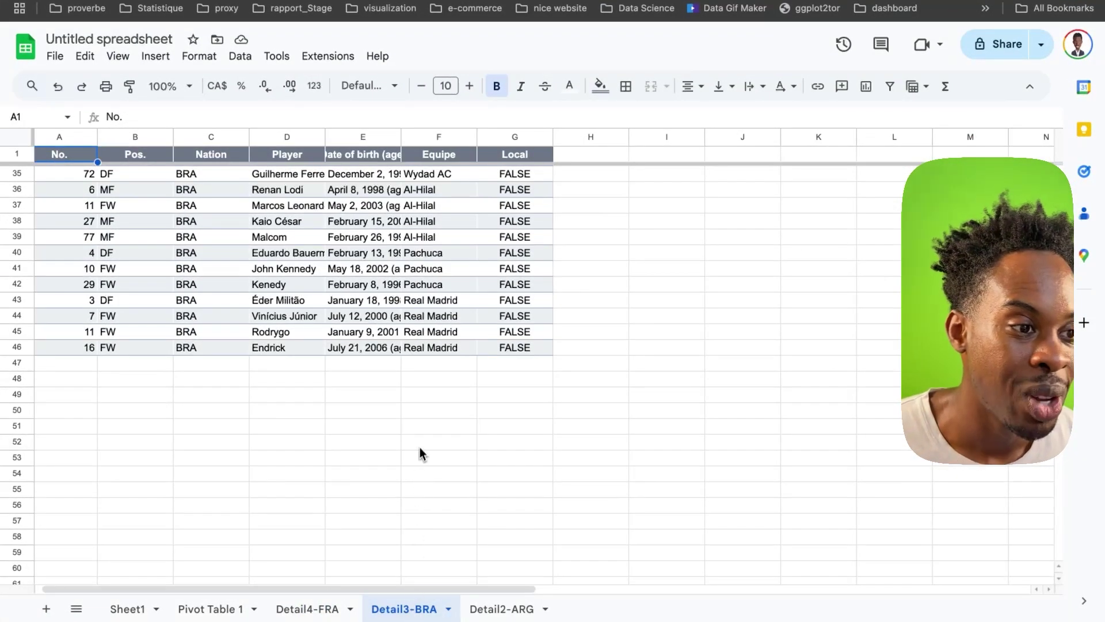
pyautogui.scroll(5, 449, 353)
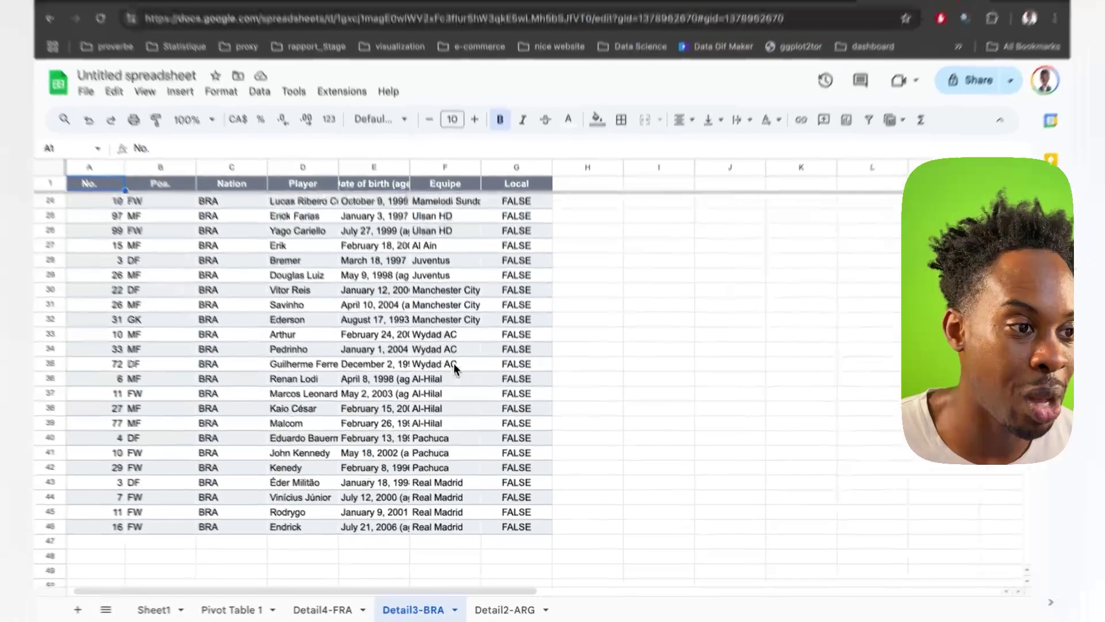
pyautogui.scroll(1, 454, 368)
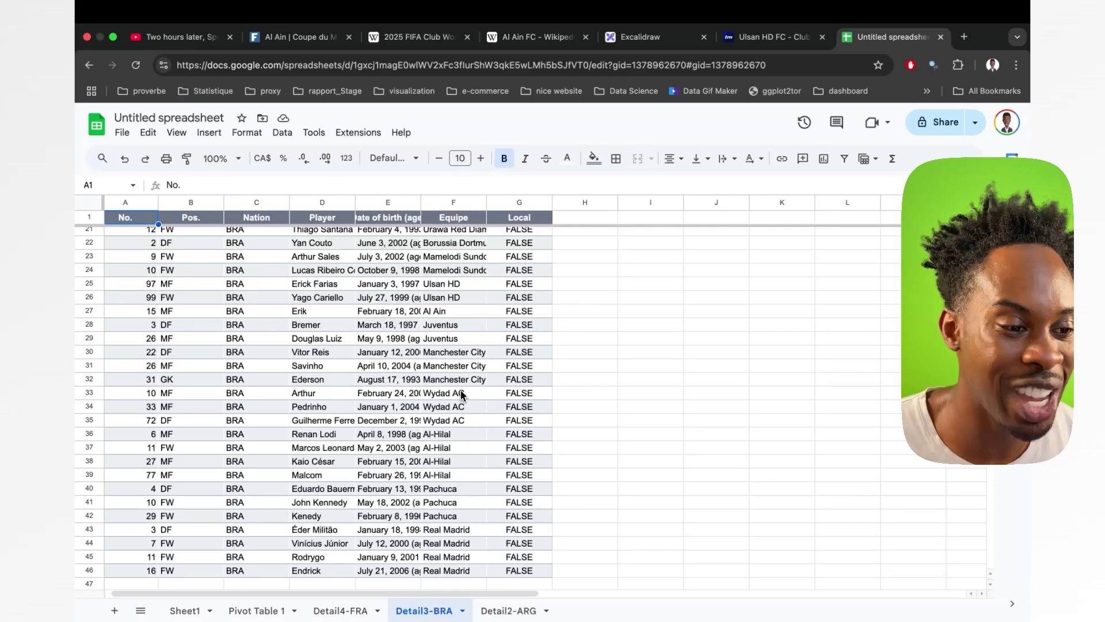
pyautogui.scroll(3, 459, 424)
pyautogui.scroll(3, 459, 424)
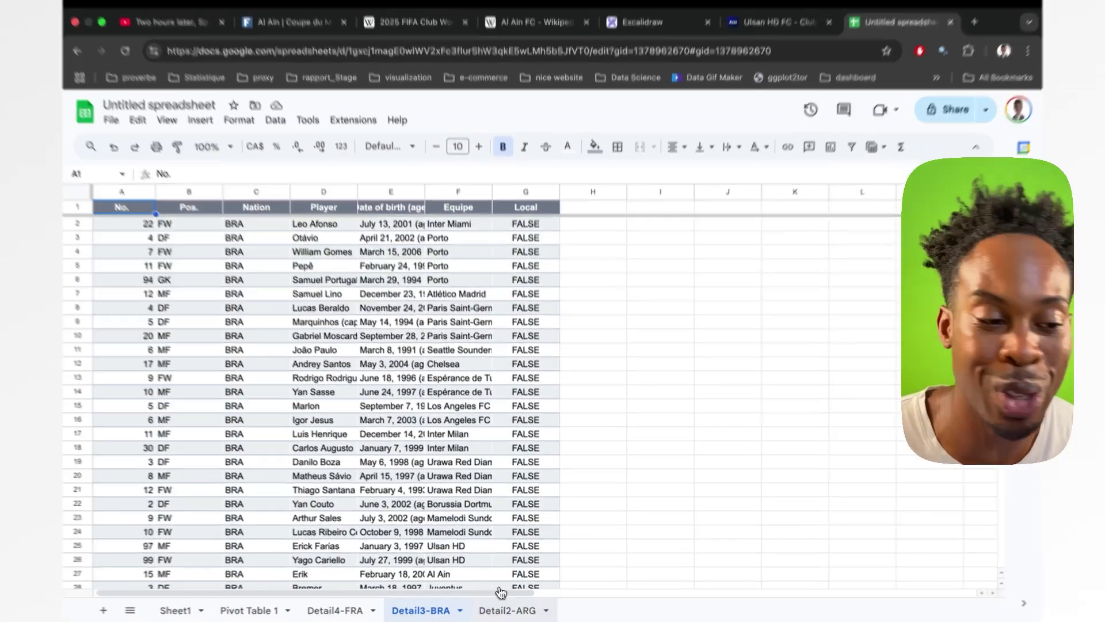
pyautogui.click(508, 610)
pyautogui.scroll(6, 460, 392)
pyautogui.scroll(3, 459, 389)
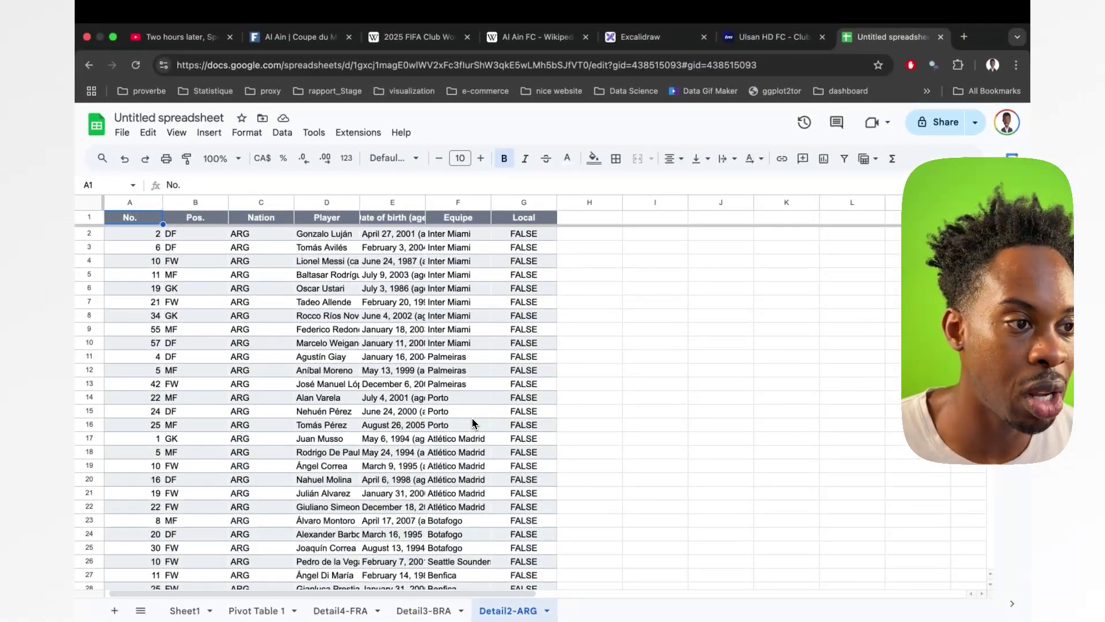
pyautogui.scroll(-7, 472, 423)
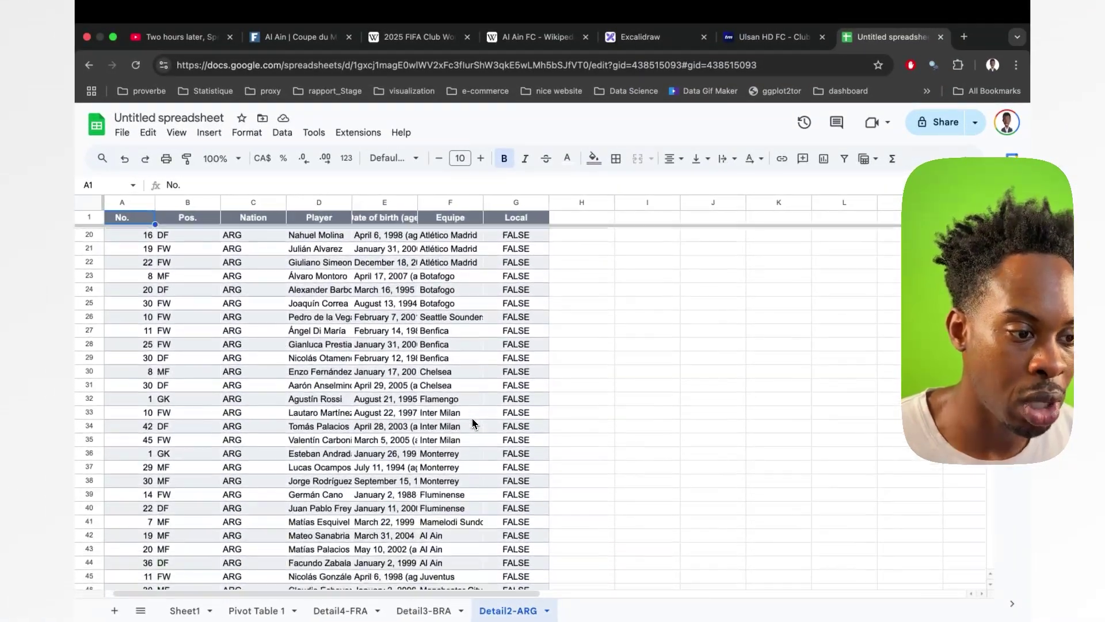
pyautogui.scroll(-3, 472, 422)
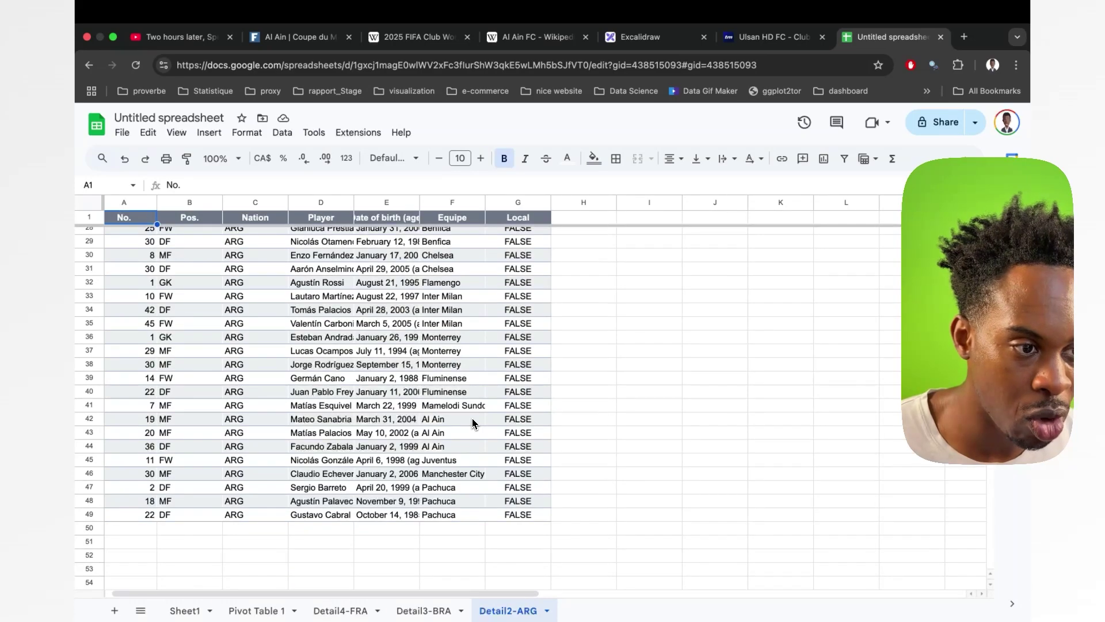
pyautogui.click(468, 408)
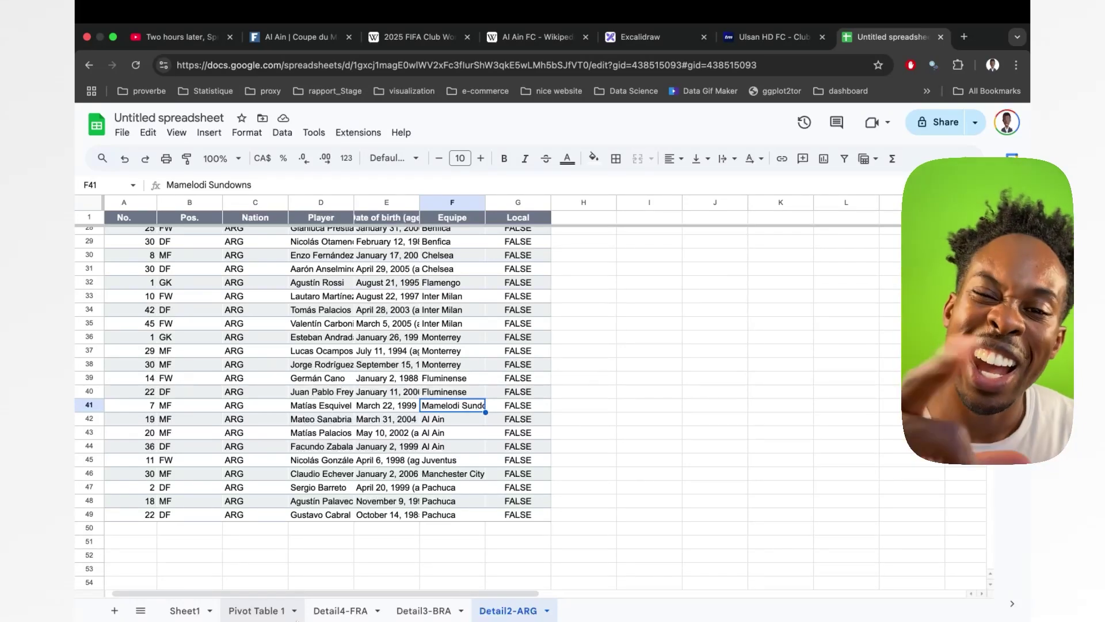
# Step: Create a pivot table on a new sheet from columns A:G of Sheet1 and add Equipe as its row field
pyautogui.click(290, 616)
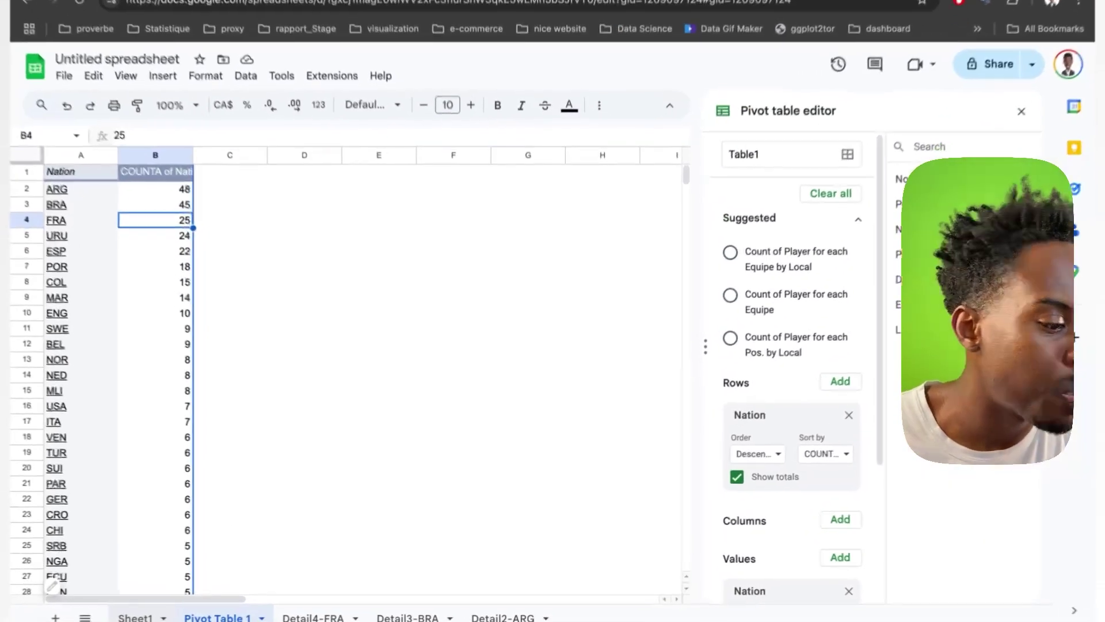
pyautogui.click(185, 610)
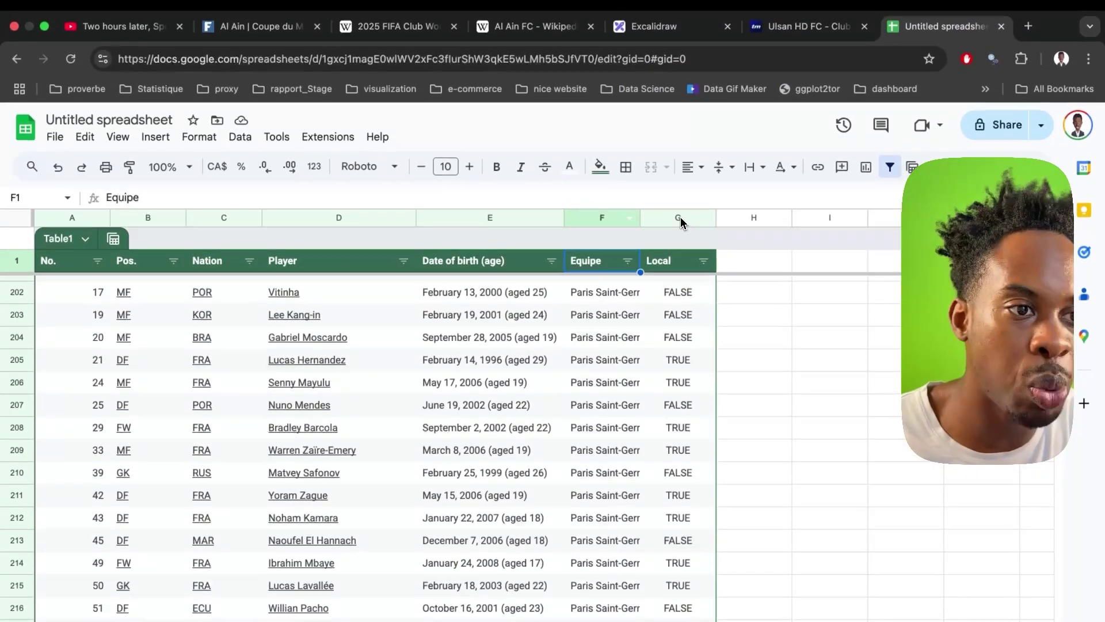
pyautogui.click(680, 216)
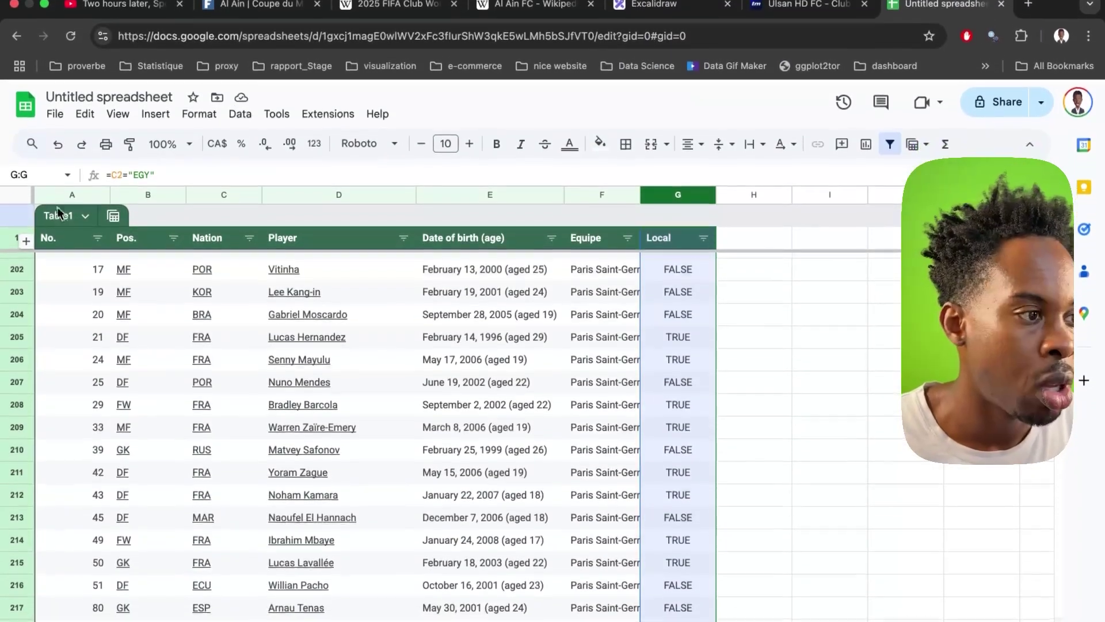
pyautogui.keyDown('shift'); pyautogui.click(56, 196); pyautogui.keyUp('shift')
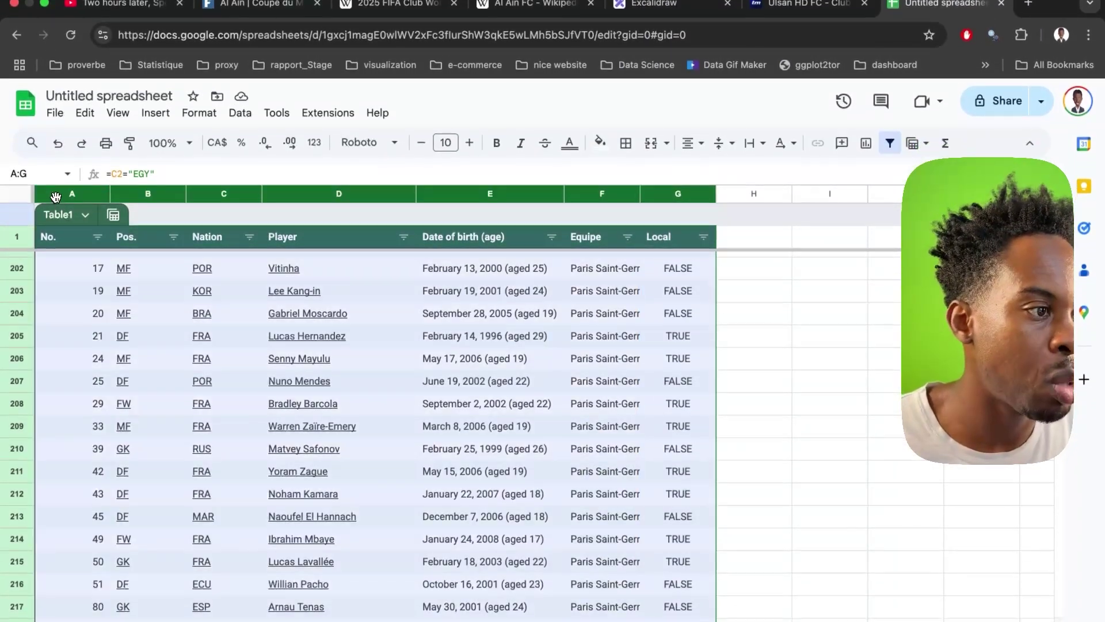
pyautogui.click(154, 115)
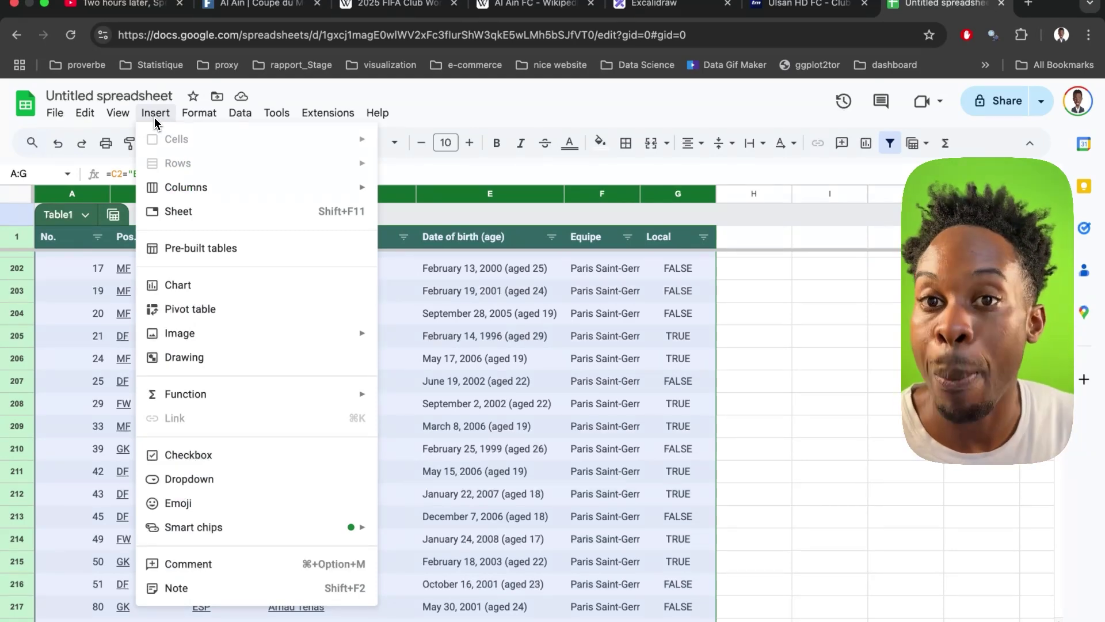
pyautogui.click(259, 309)
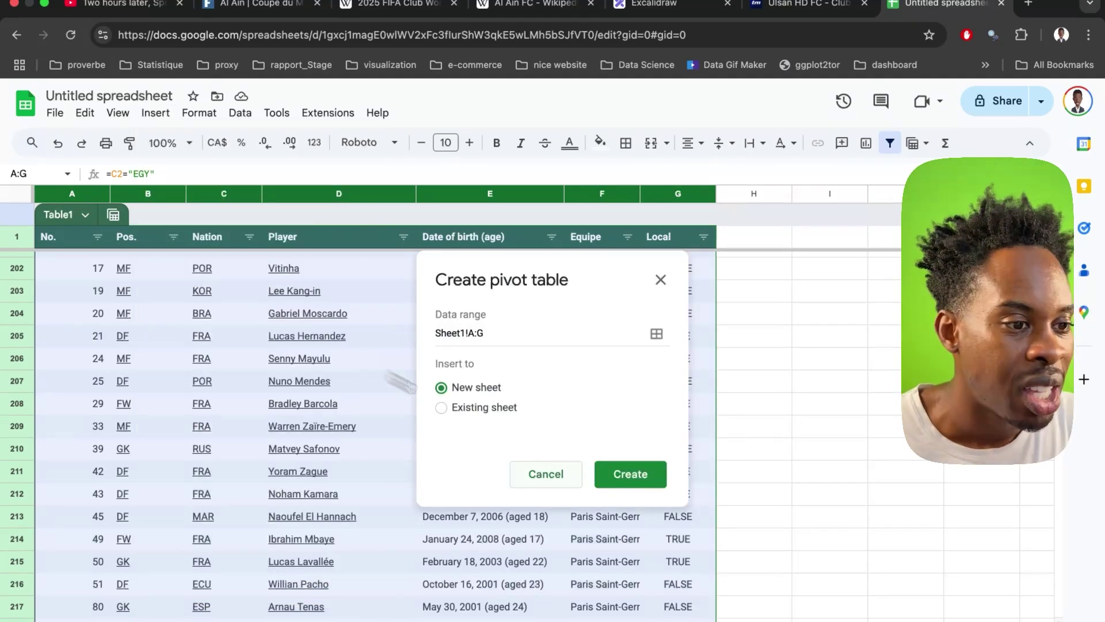
pyautogui.click(623, 472)
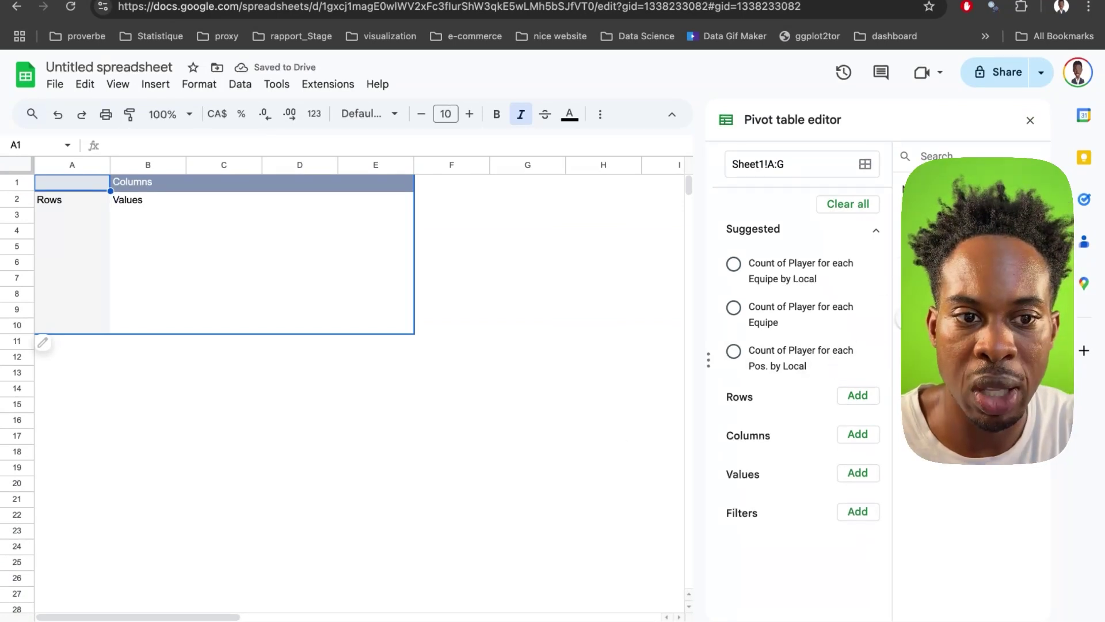
pyautogui.click(857, 396)
pyautogui.click(779, 415)
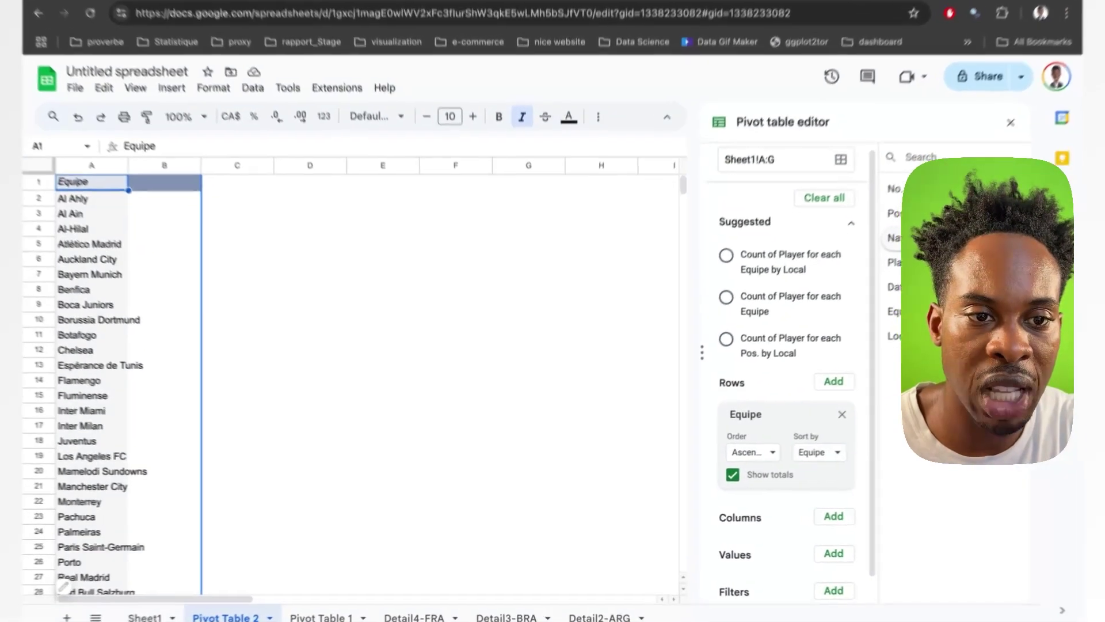
# Step: Add Nation as a value in the Equipe pivot table and summarize it by COUNTUNIQUE
pyautogui.moveTo(903, 237); pyautogui.dragTo(759, 582)
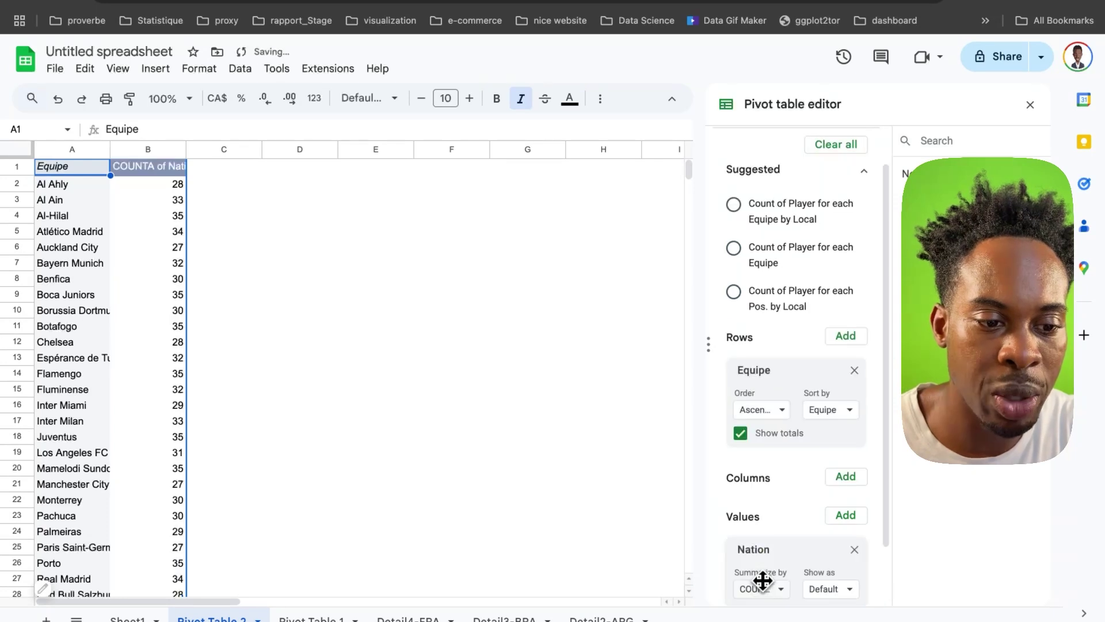
pyautogui.scroll(-2, 762, 582)
pyautogui.click(781, 541)
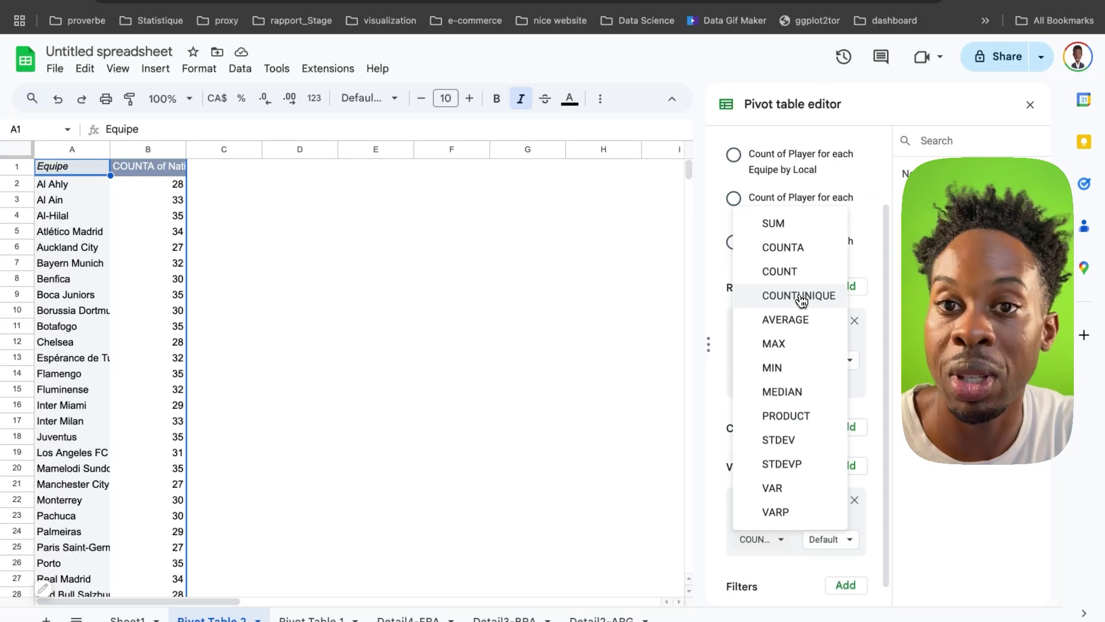
pyautogui.click(802, 296)
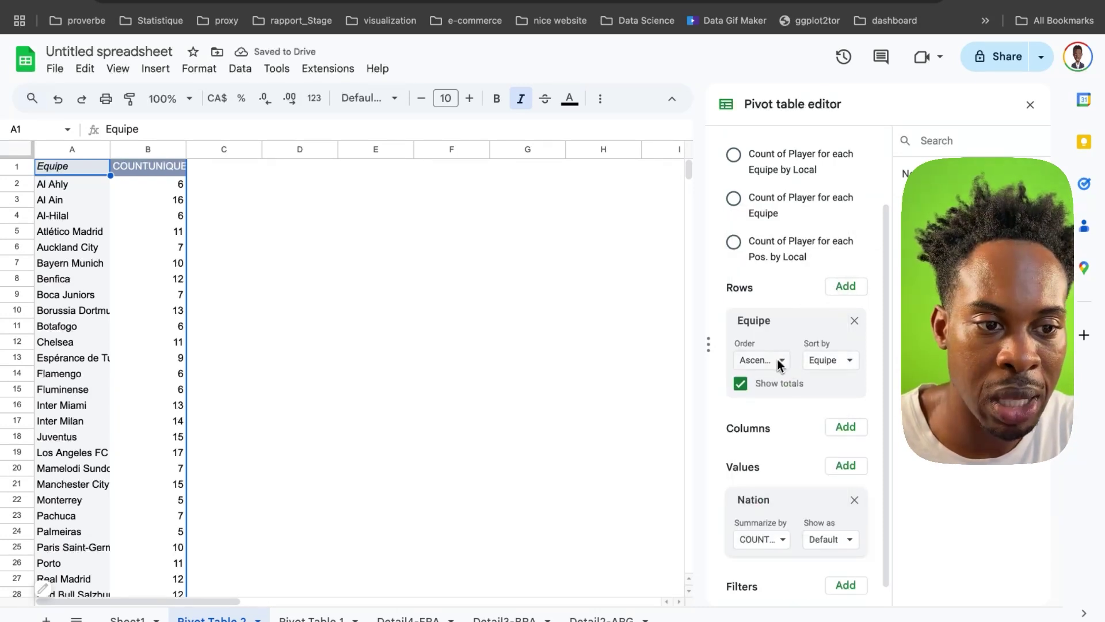
# Step: Sort the Equipe rows by COUNTUNIQUE of Nation in descending order
pyautogui.click(827, 360)
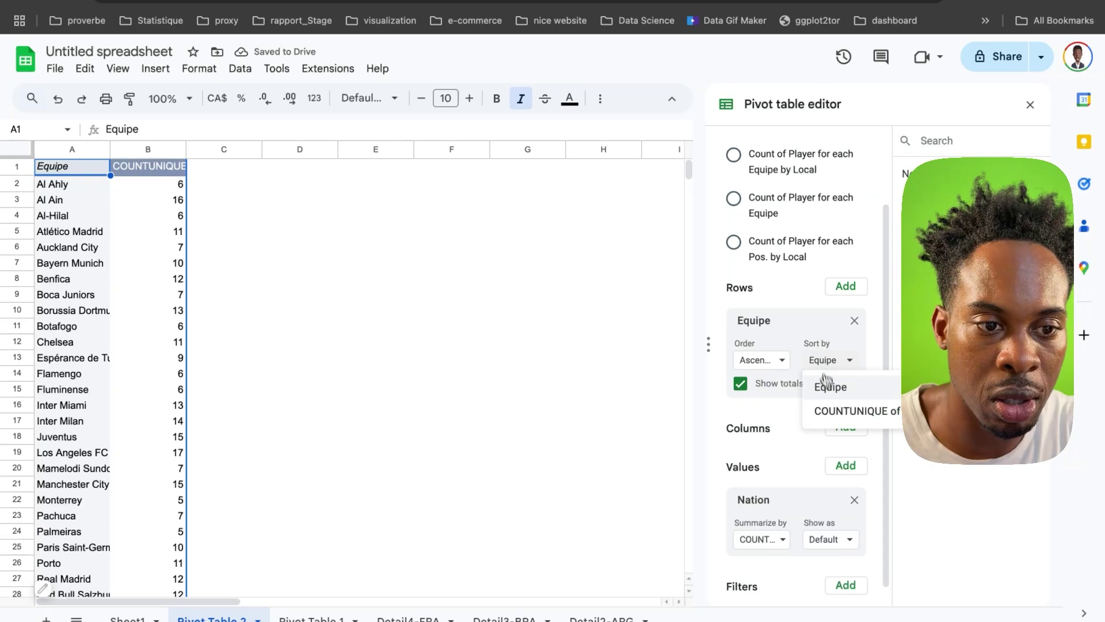
pyautogui.click(832, 411)
pyautogui.click(778, 362)
pyautogui.click(778, 412)
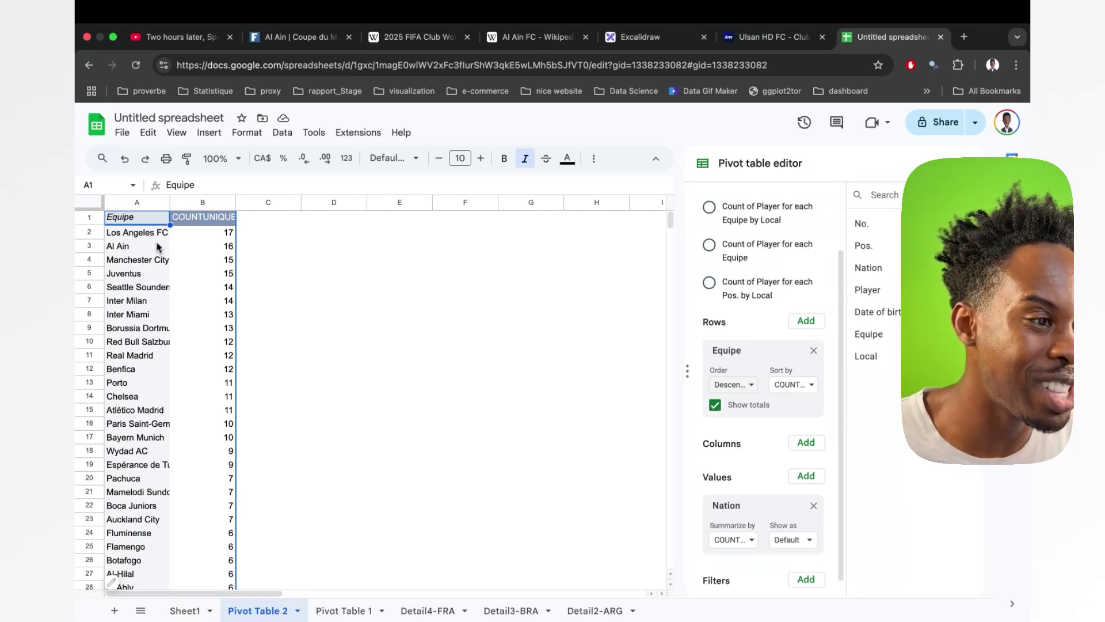
# Step: Show the source rows behind the Juventus nation count on a new sheet, review them and return to Pivot Table 2
pyautogui.click(157, 275)
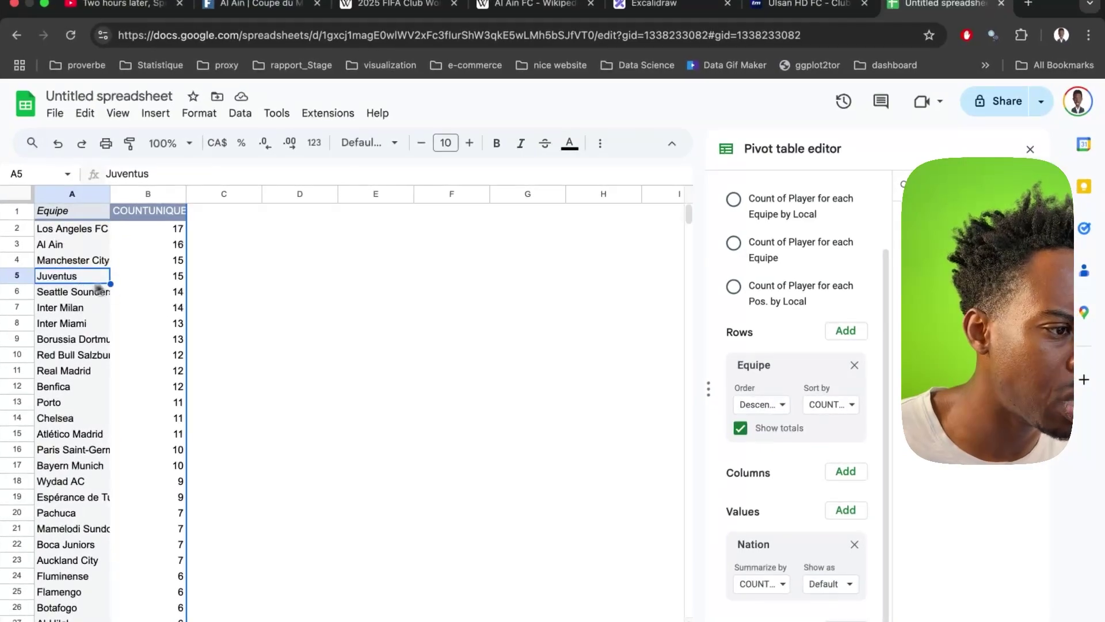
pyautogui.doubleClick(221, 275)
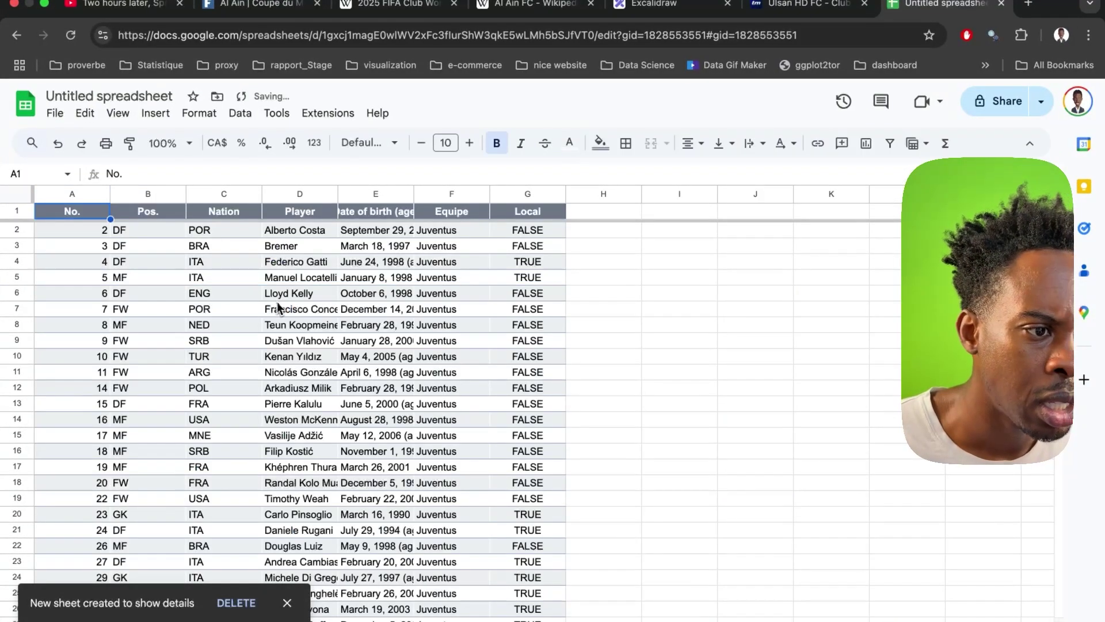
pyautogui.scroll(-3, 281, 303)
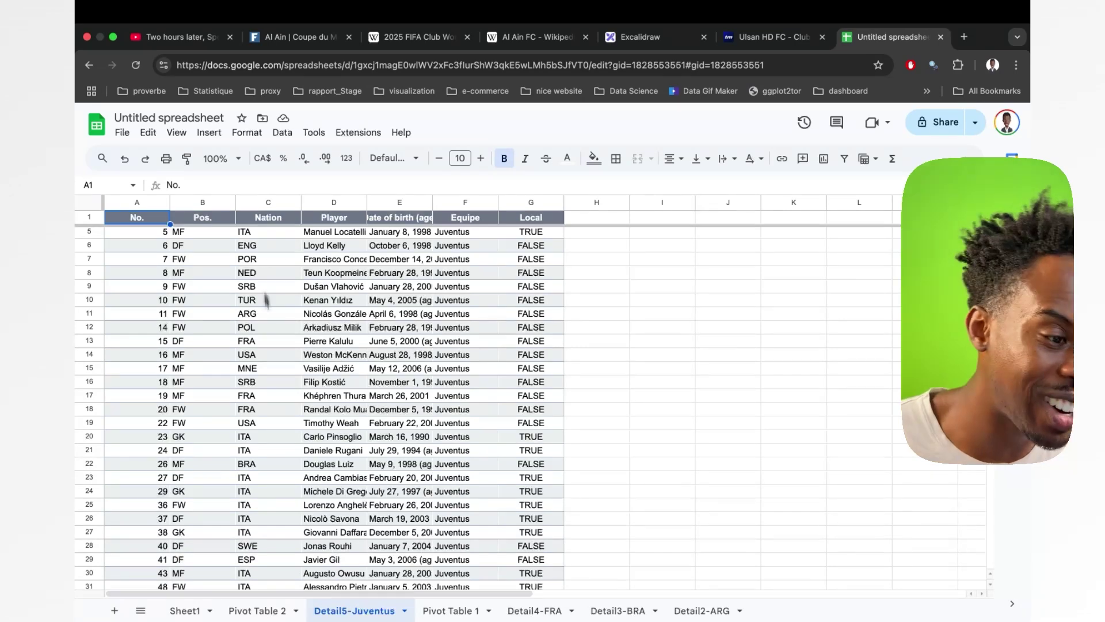
pyautogui.scroll(-3, 266, 299)
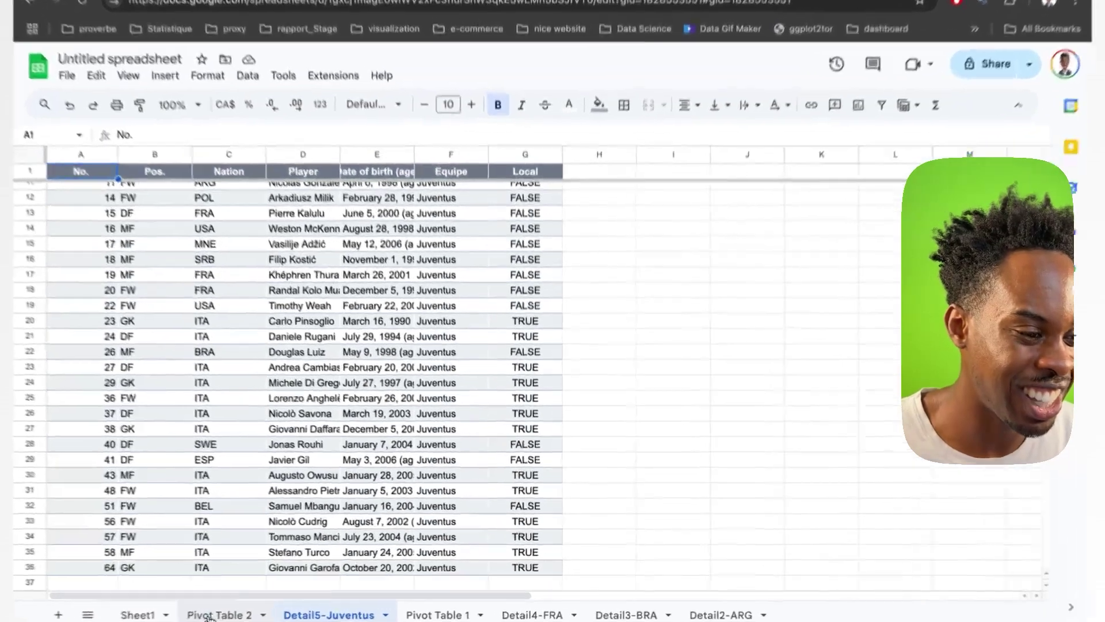
pyautogui.click(210, 614)
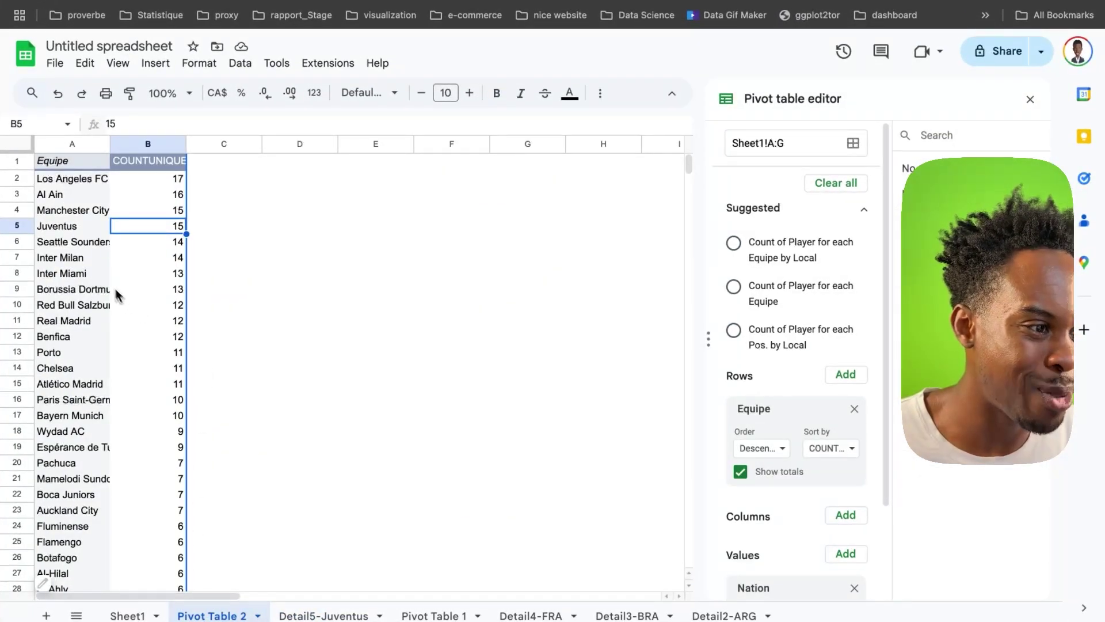